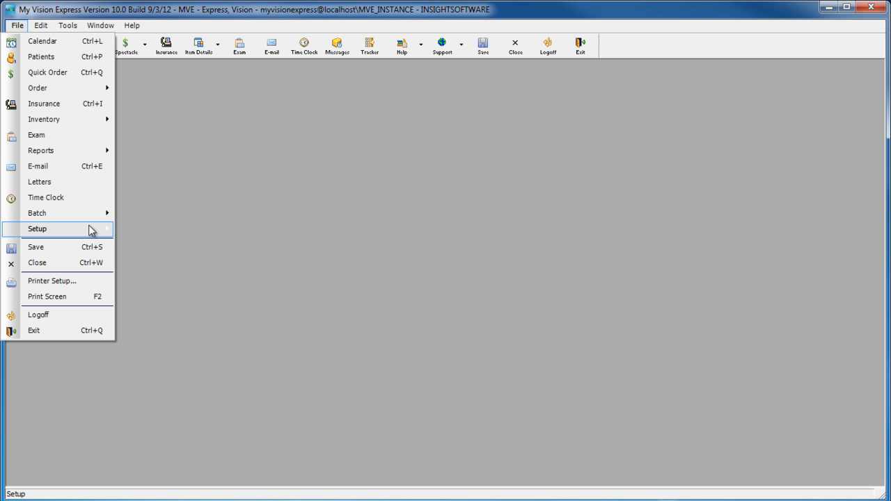
Step: Open the exam category setup maximized, display the External Eye section, and select its Test 1 category
mouse_move(89, 225)
mouse_move(222, 351)
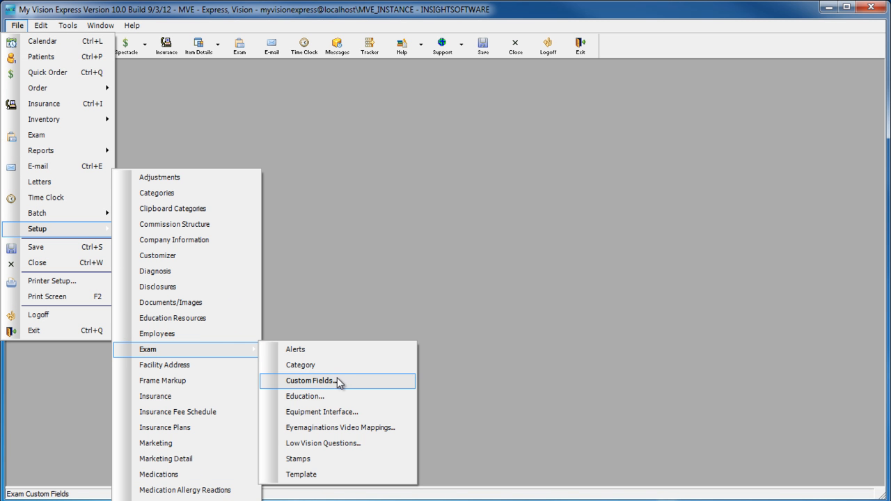
click(358, 367)
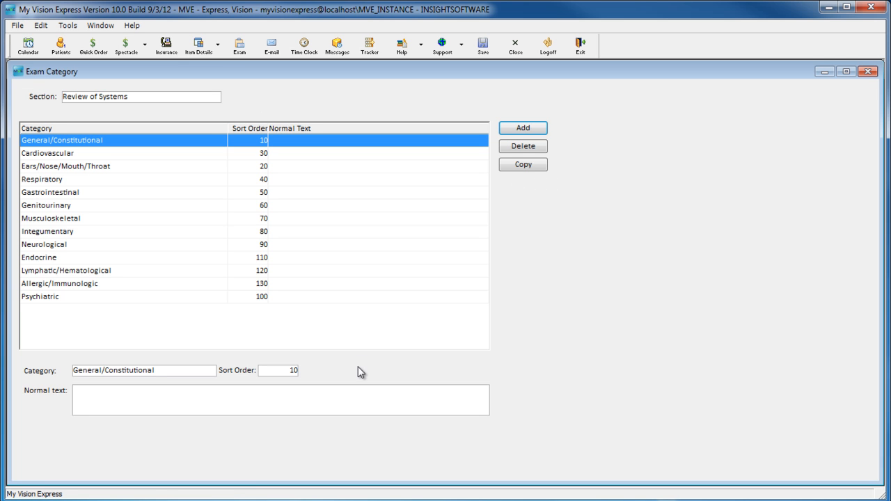
click(847, 72)
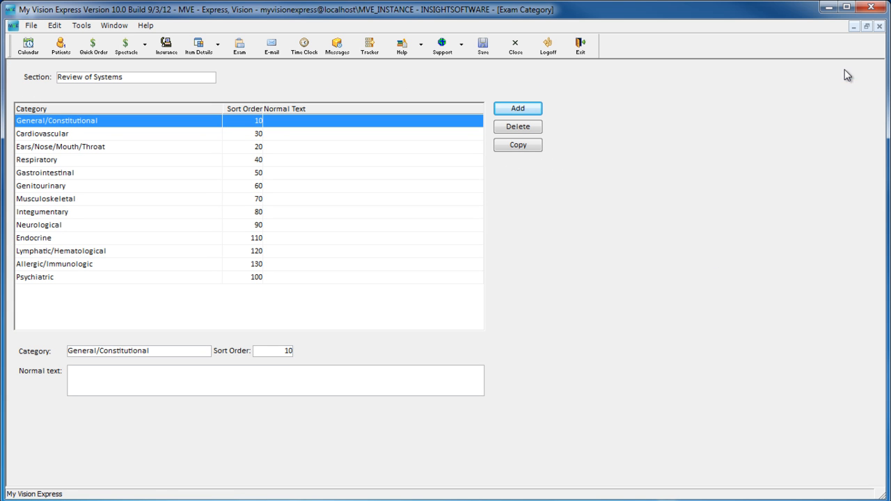
click(214, 80)
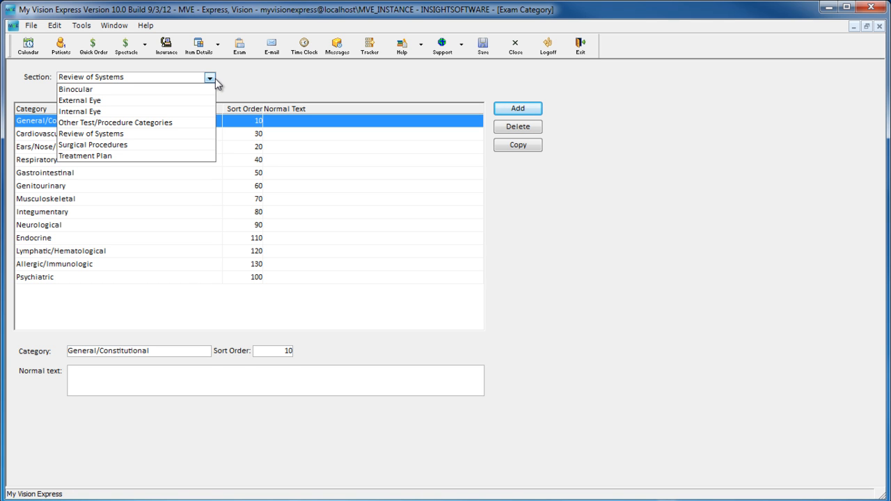
click(194, 99)
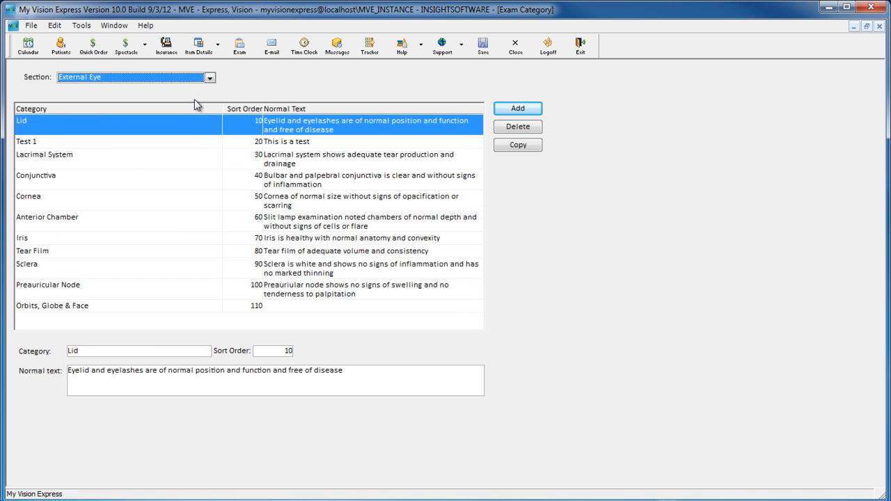
click(335, 142)
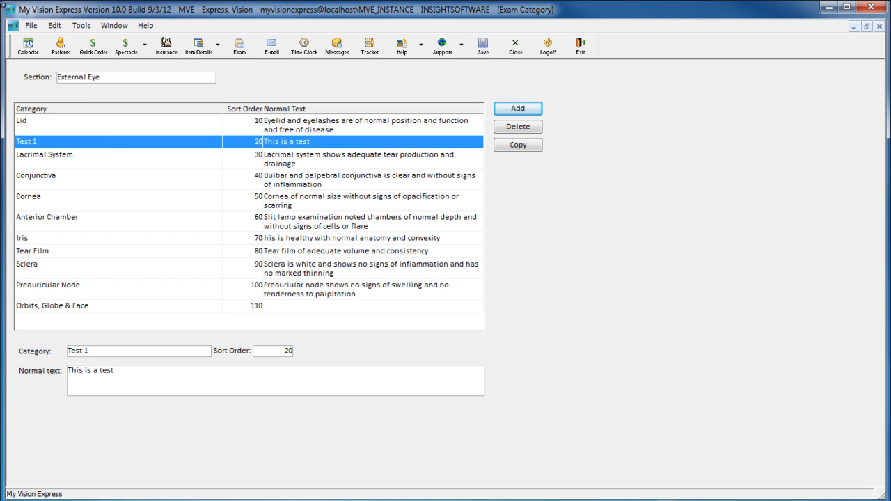
Step: In the general categories setup, select the External Eye - Test 1 group and save, acknowledging the restart notice
click(31, 26)
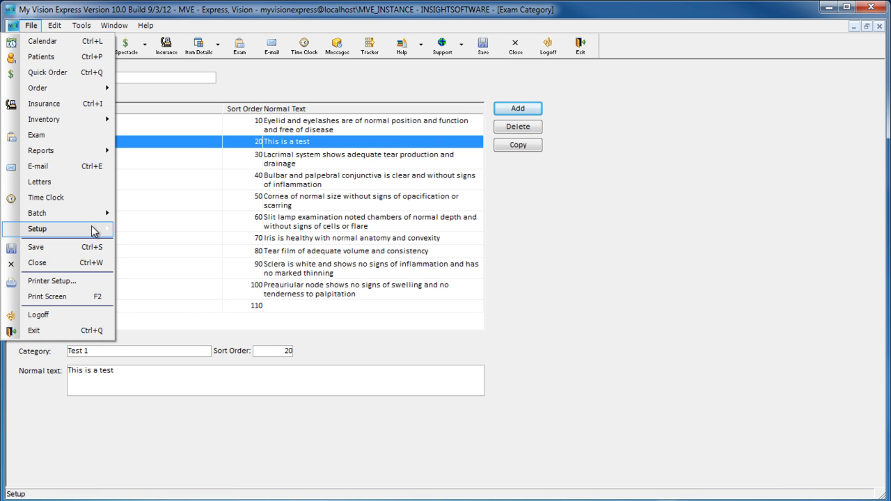
mouse_move(95, 229)
click(158, 193)
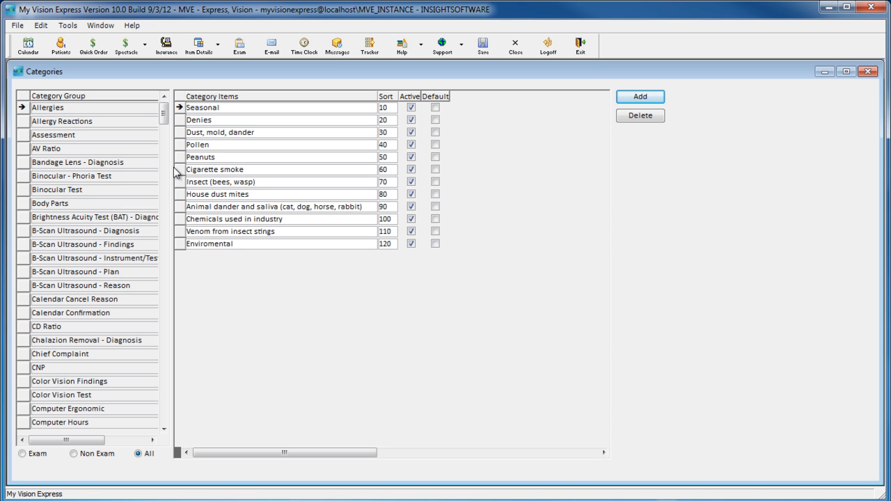
drag(168, 119, 167, 195)
click(88, 315)
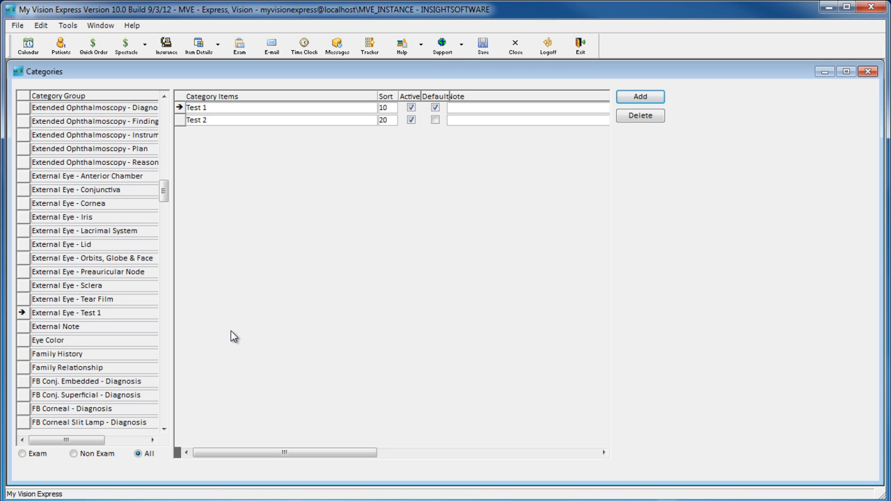
click(483, 45)
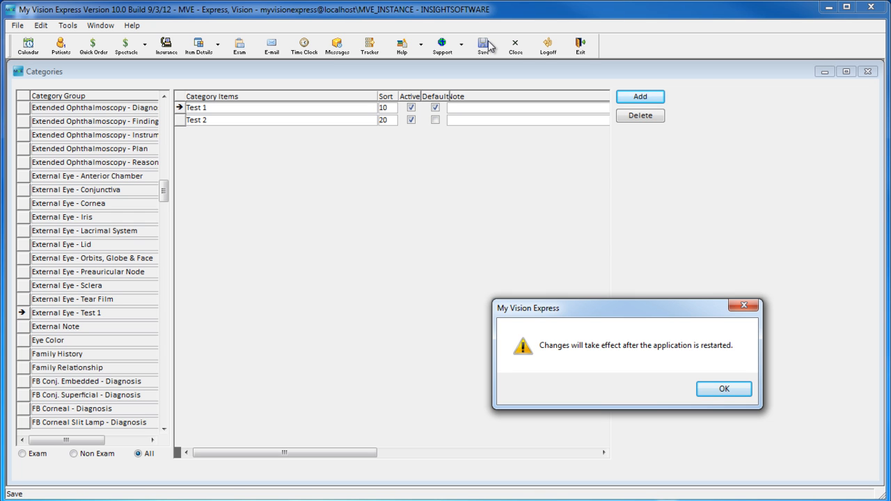
click(744, 392)
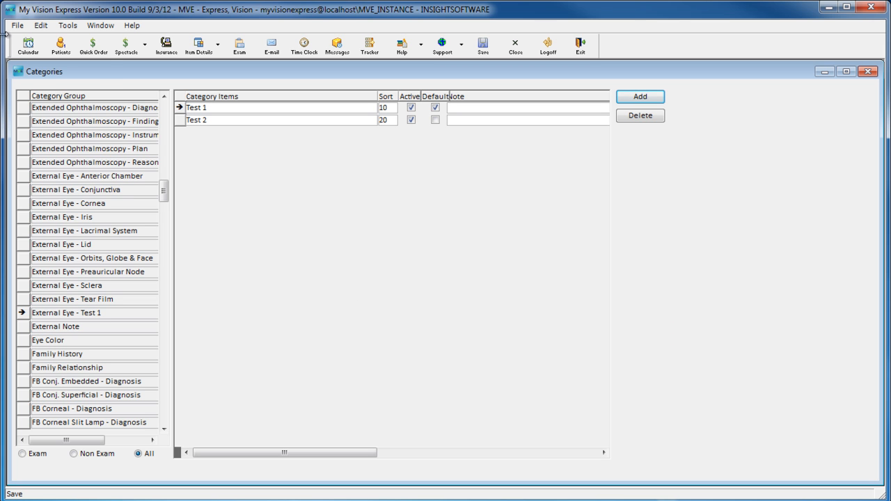
Step: Open the exam template setup and select Brief Exam template 1004 to view its display tabs
click(15, 26)
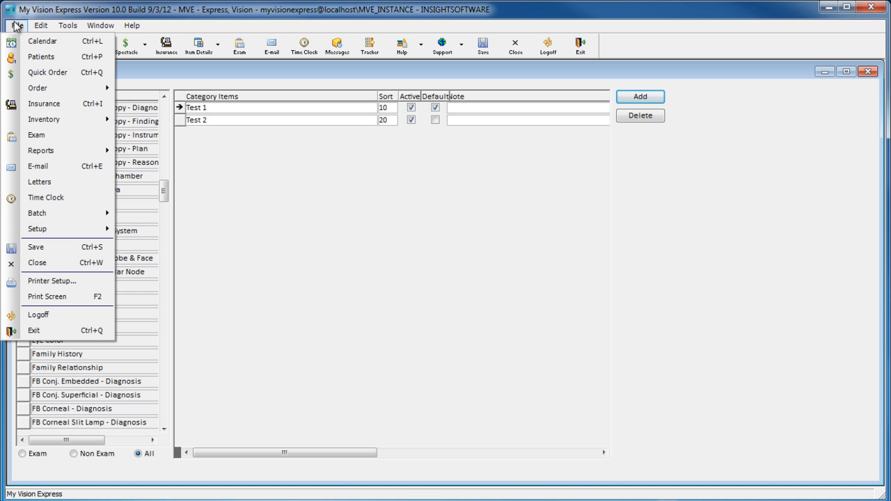
mouse_move(74, 230)
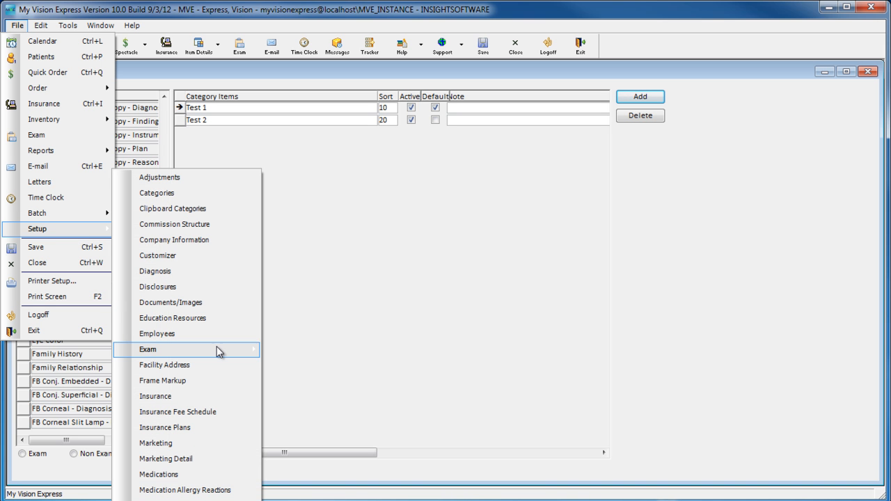
mouse_move(217, 348)
click(348, 474)
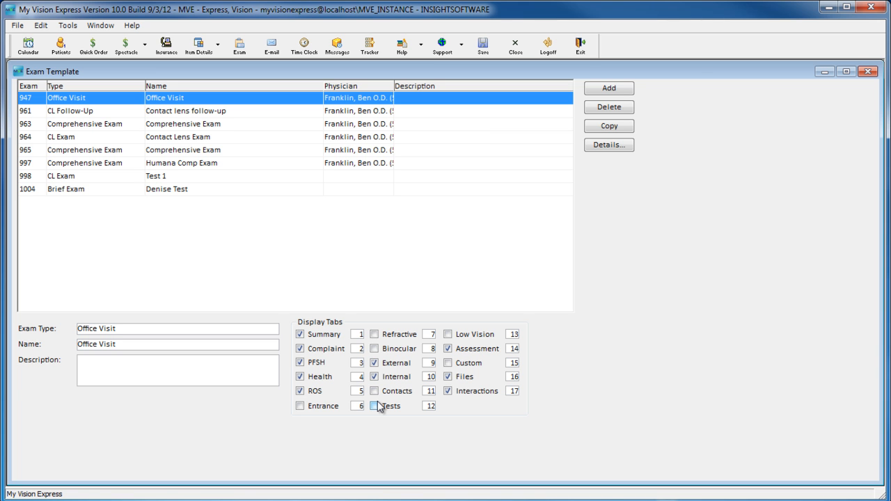
click(175, 190)
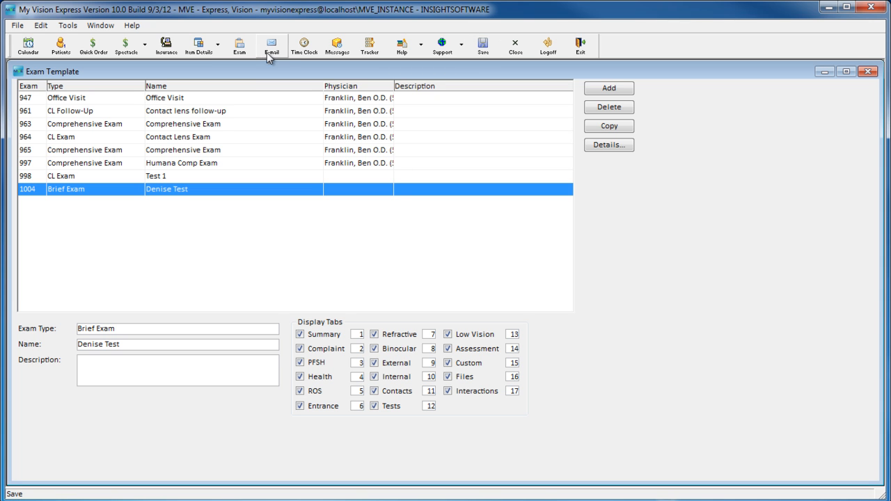
Step: Start a new exam from Brief Exam template 1004 in the exam search
click(236, 45)
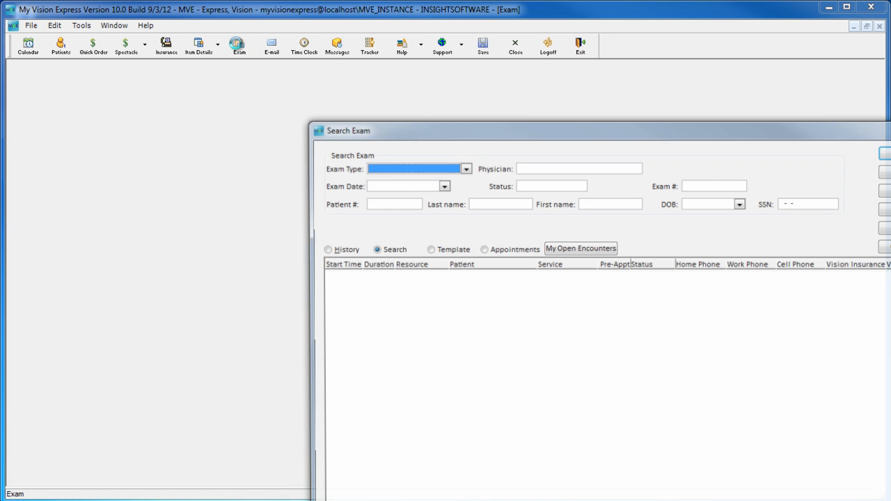
drag(466, 122, 370, 54)
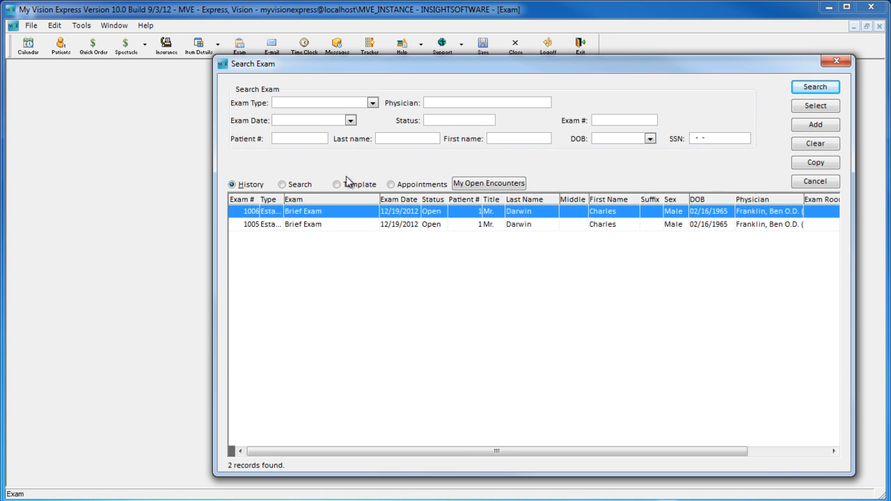
click(351, 186)
double_click(463, 217)
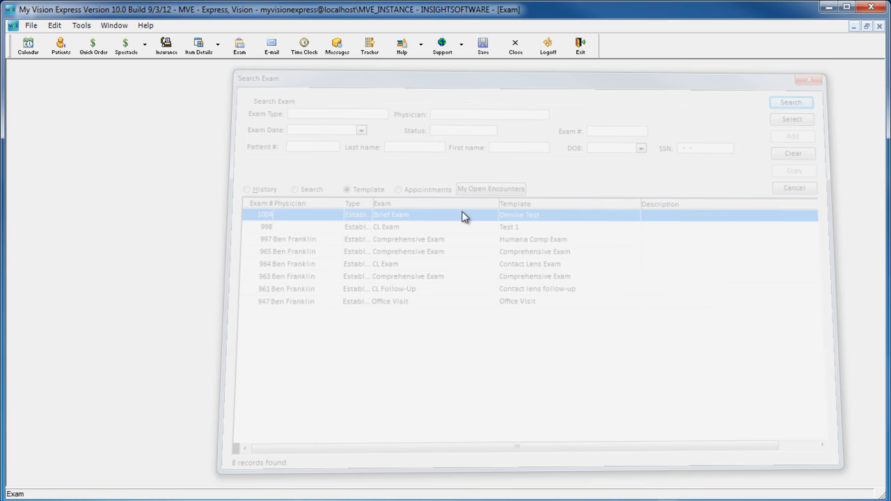
Step: Search for the patient by last name, select the matching record, and agree to create another exam for today
drag(491, 133, 364, 64)
text(Darwin)
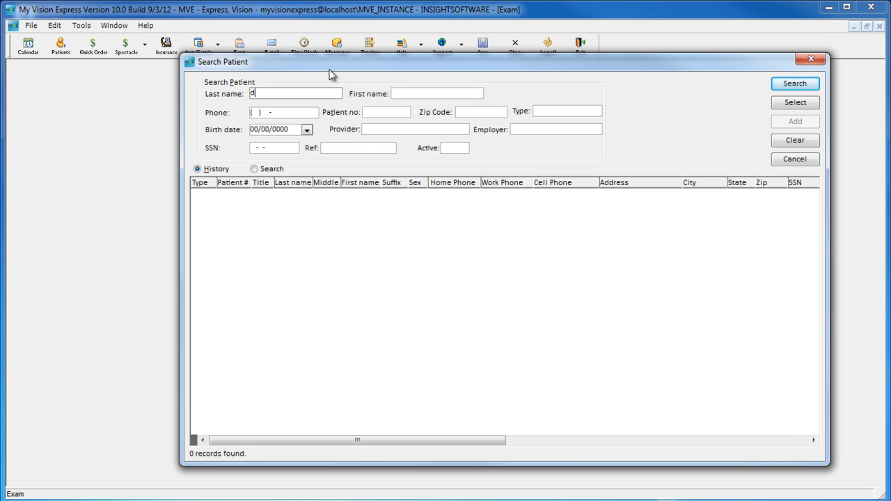
key(Return)
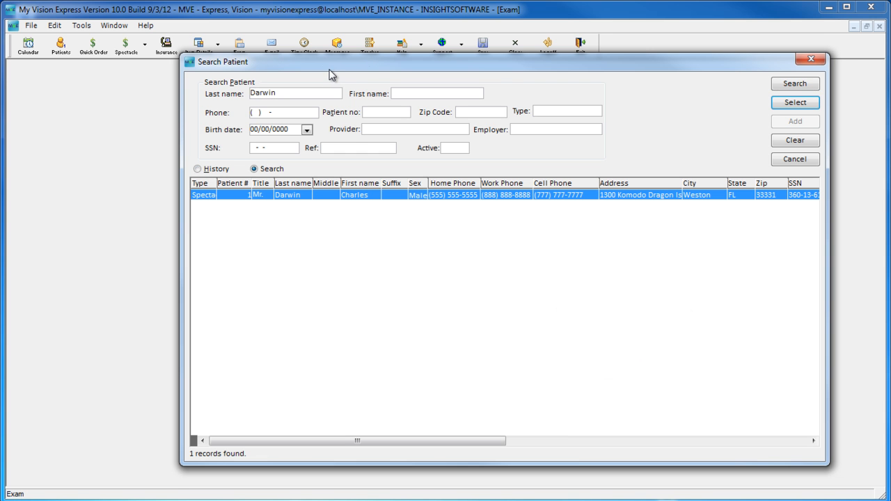
double_click(410, 198)
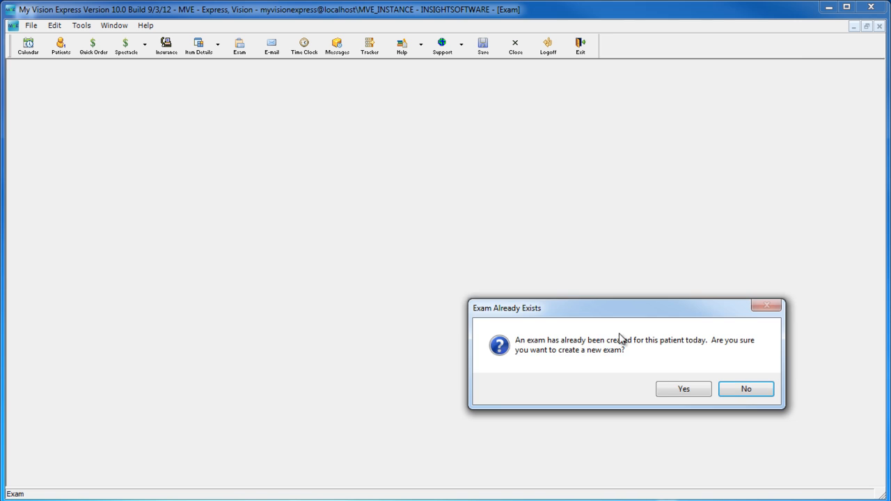
click(677, 388)
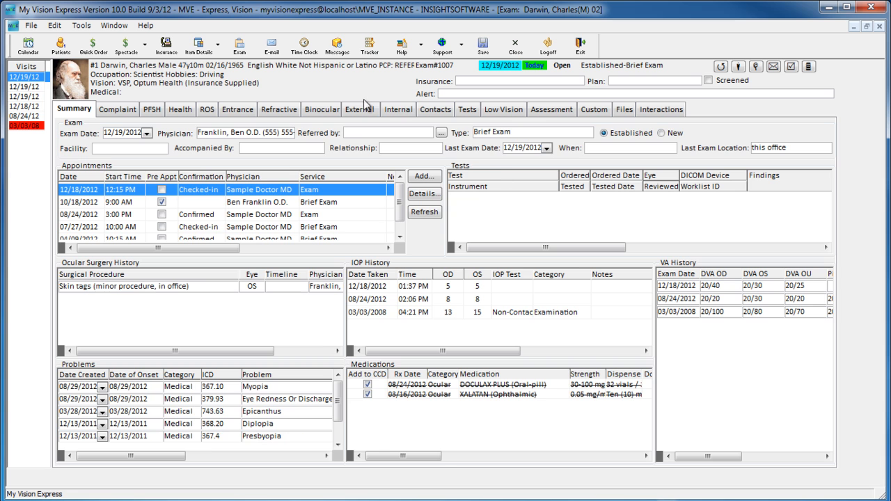
Step: In the exam's External section, fill the OD Test 1 finding with its default value, Test 1
click(363, 108)
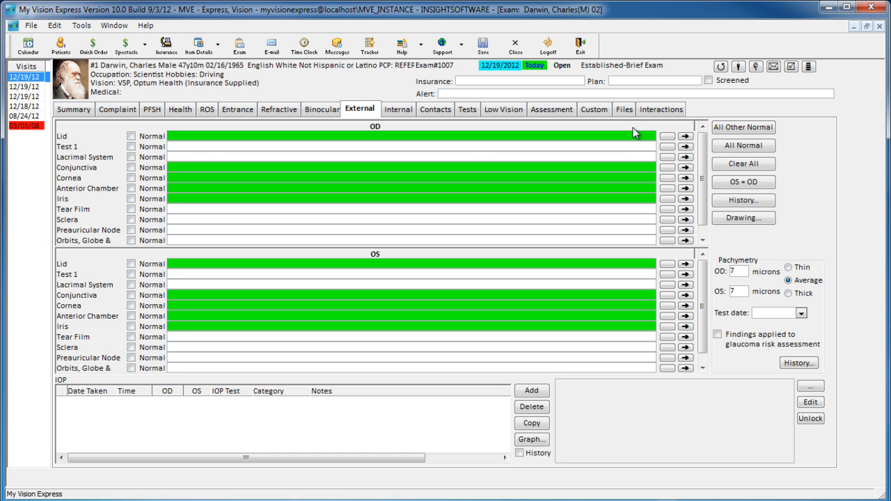
click(650, 148)
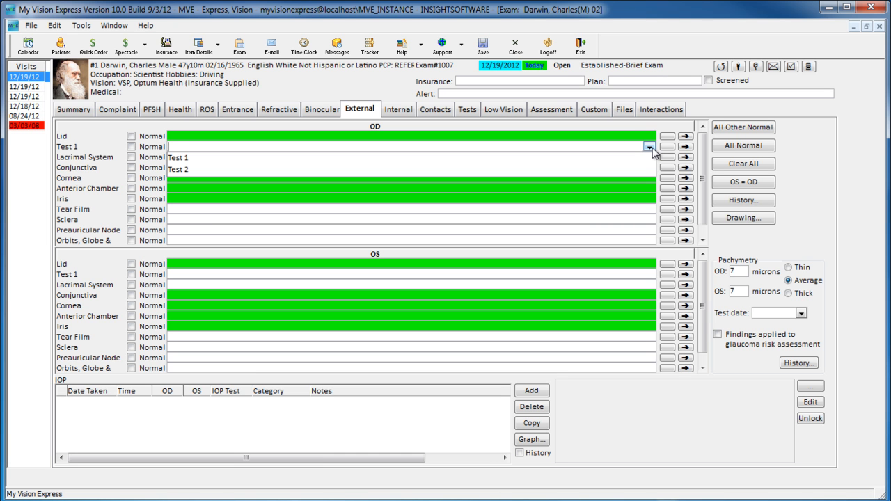
click(778, 138)
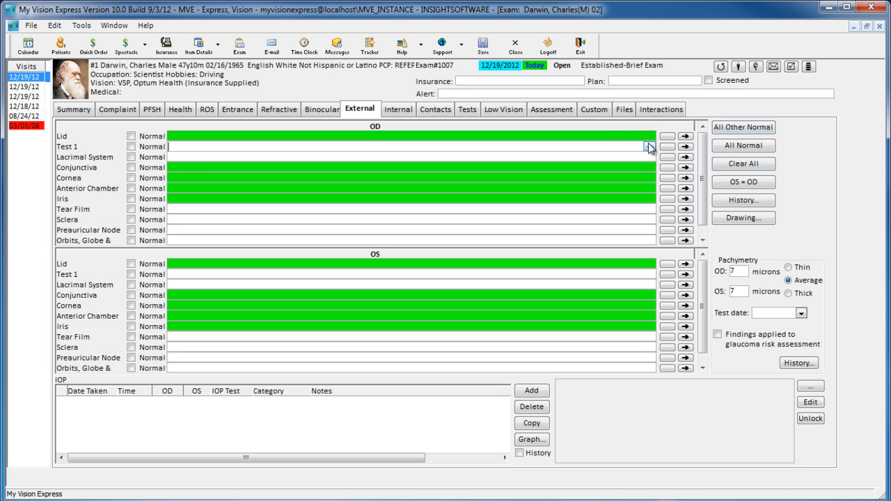
double_click(607, 145)
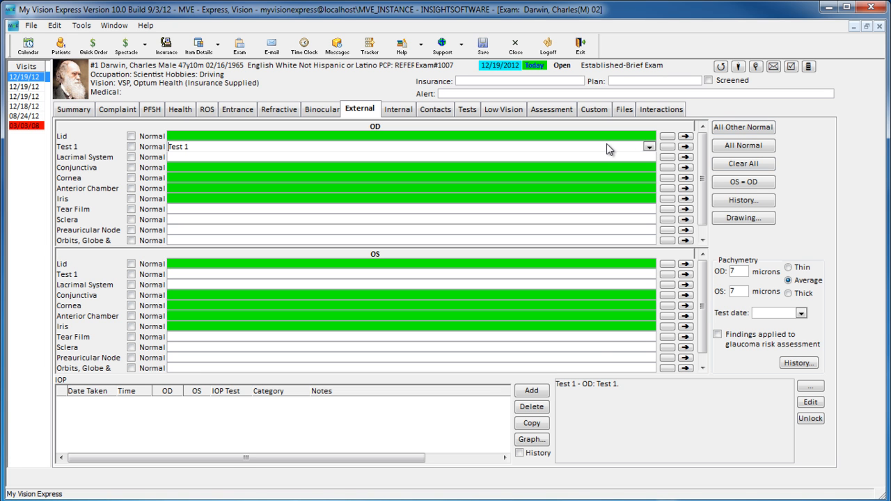
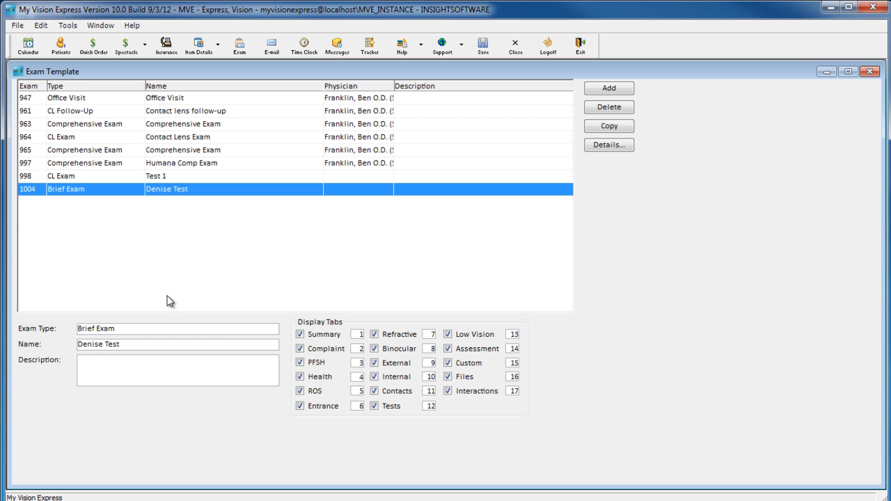
Step: Review the available exam types, keeping Brief Exam for template 1004, and check its name and description fields
click(264, 330)
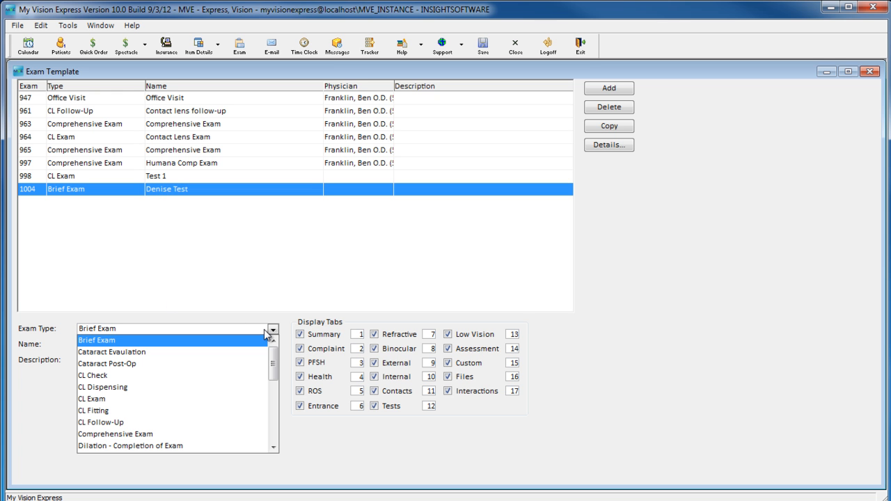
mouse_move(274, 355)
mouse_down()
mouse_move(282, 433)
mouse_move(272, 342)
mouse_up()
mouse_move(276, 376)
mouse_down()
mouse_move(282, 444)
mouse_move(273, 365)
mouse_up()
click(182, 328)
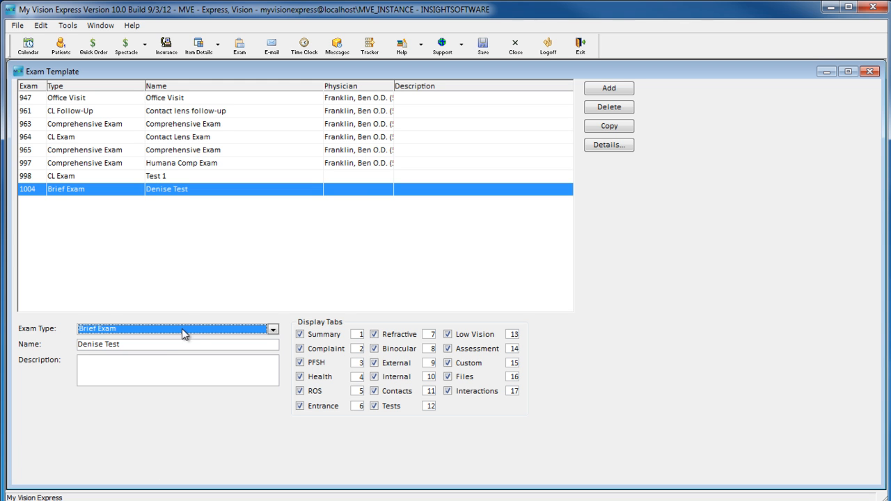
click(153, 345)
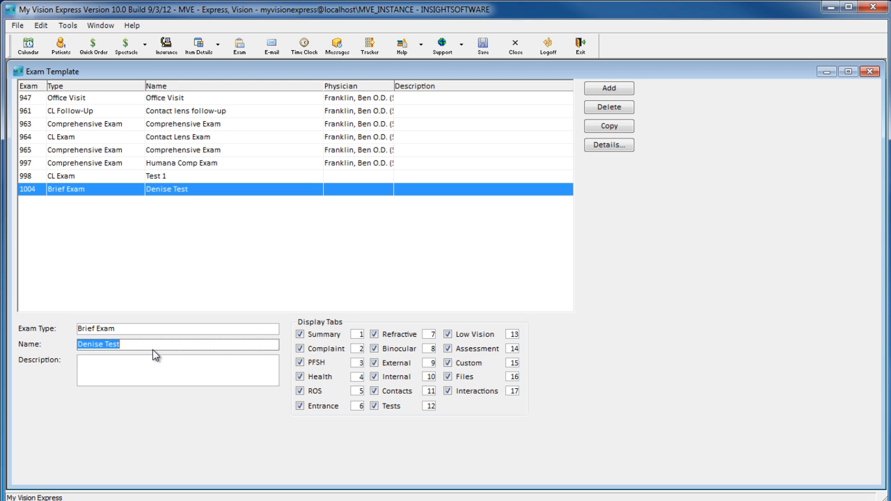
click(154, 356)
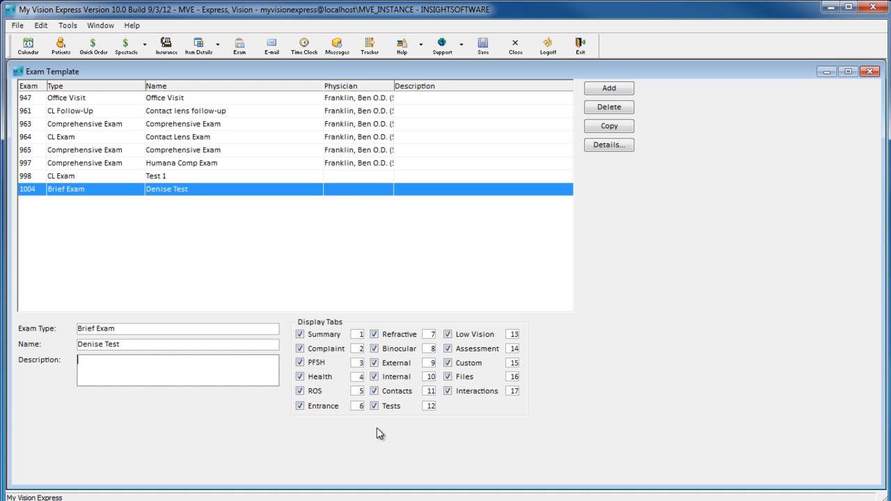
Step: Exclude the Low Vision, Binocular and Custom tabs from the template's display tabs
click(447, 336)
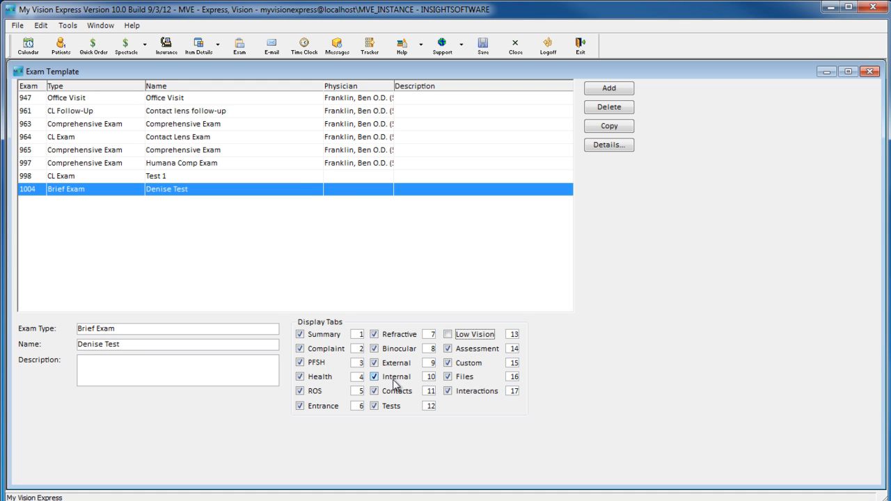
click(374, 348)
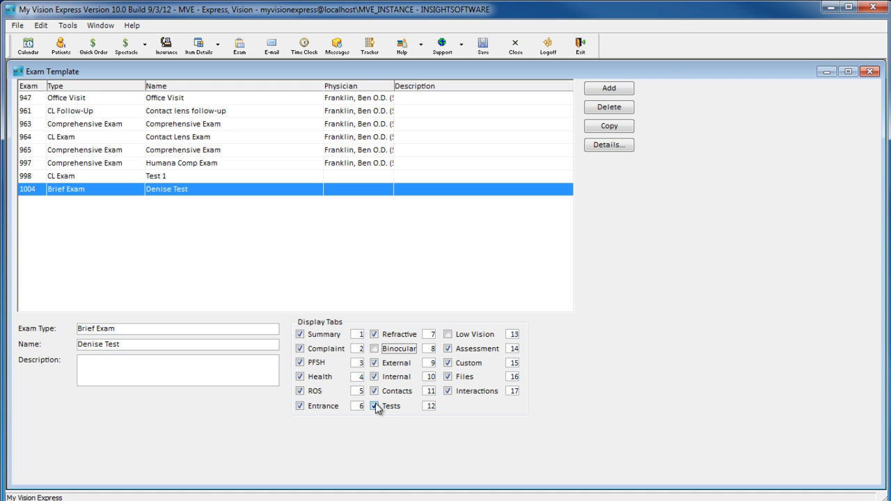
click(448, 363)
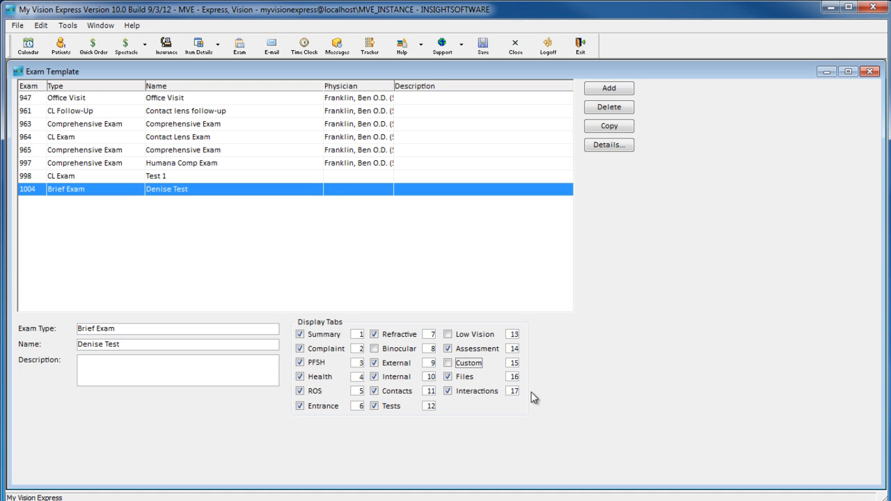
Step: Set the Complaint tab's display order to 4 and open the template's details
click(360, 350)
text(4)
click(360, 380)
click(617, 145)
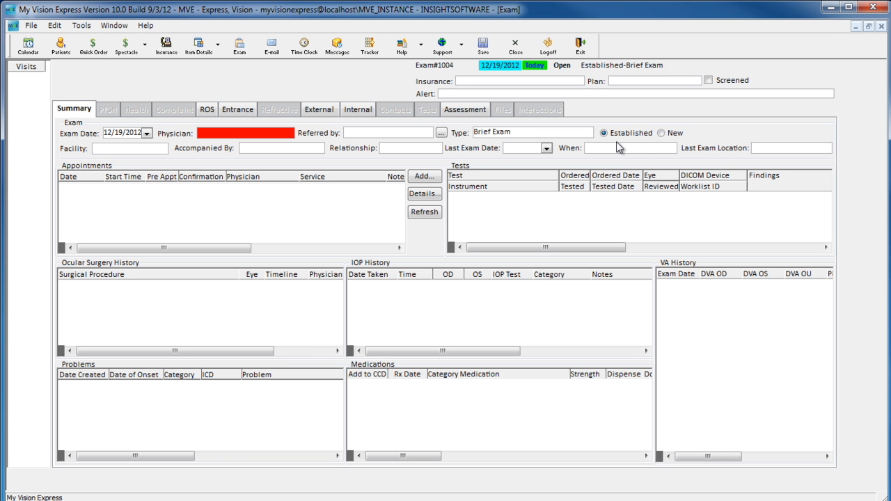
Step: Assign the O.D. physician to the exam and mark every review-of-systems category as negative
click(289, 133)
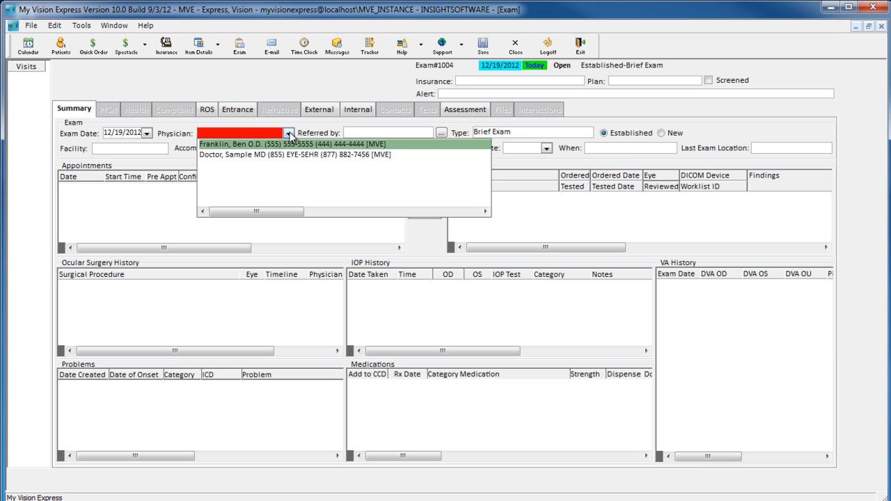
click(284, 144)
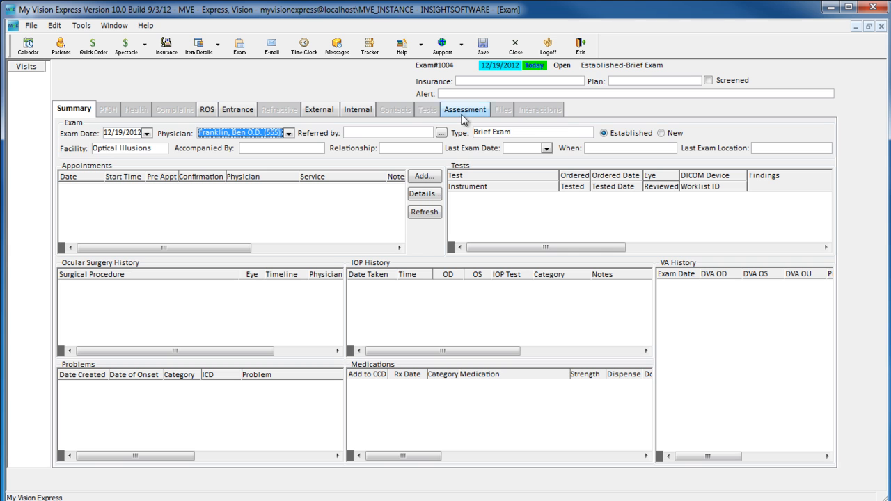
click(205, 111)
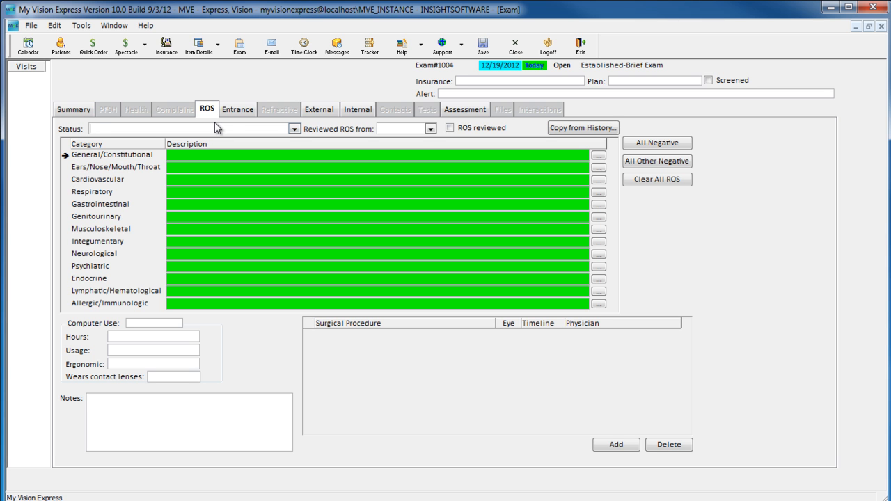
click(691, 145)
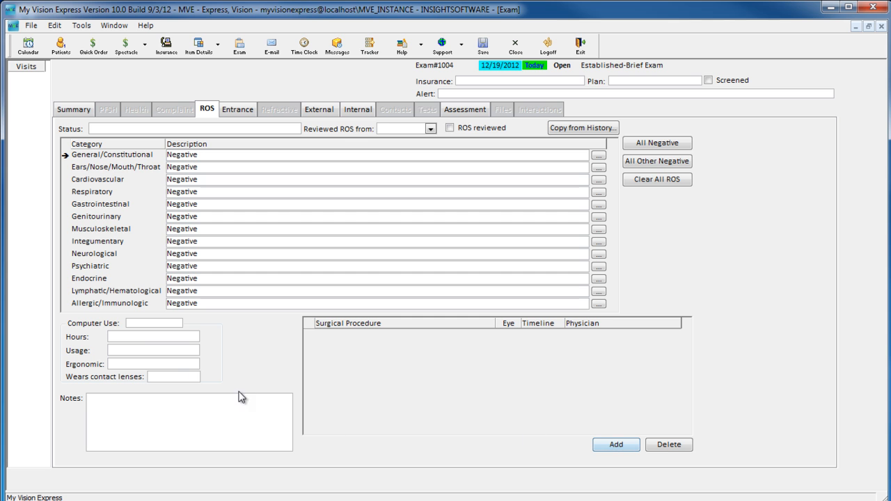
click(299, 131)
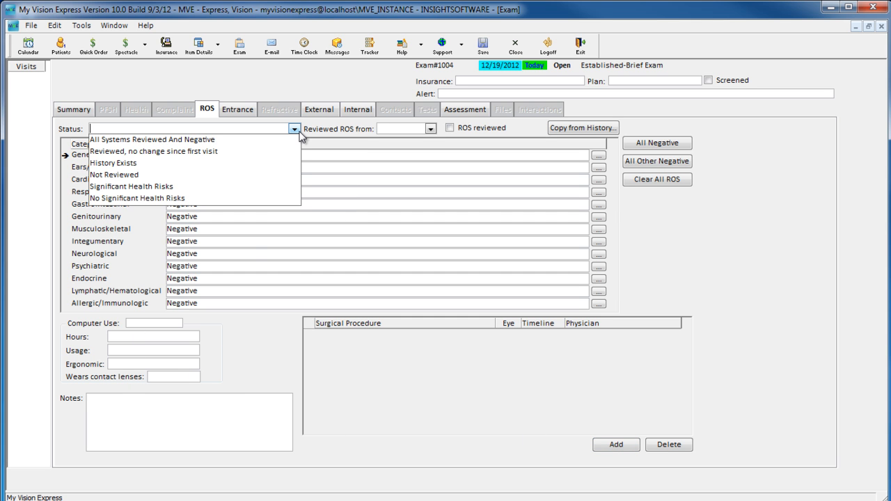
click(300, 131)
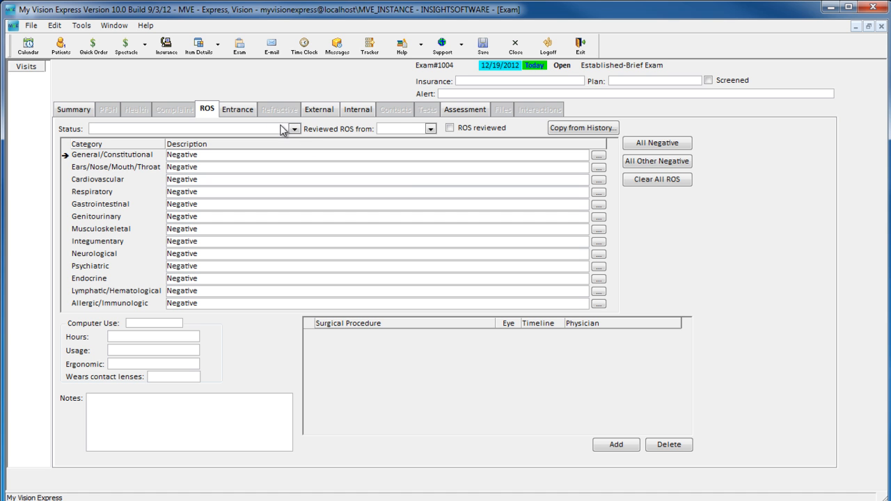
Step: In the Entrance section, set aided DVA to 20/20 for OD and OS, and the OD visual field to Confrontation field to be full
click(245, 111)
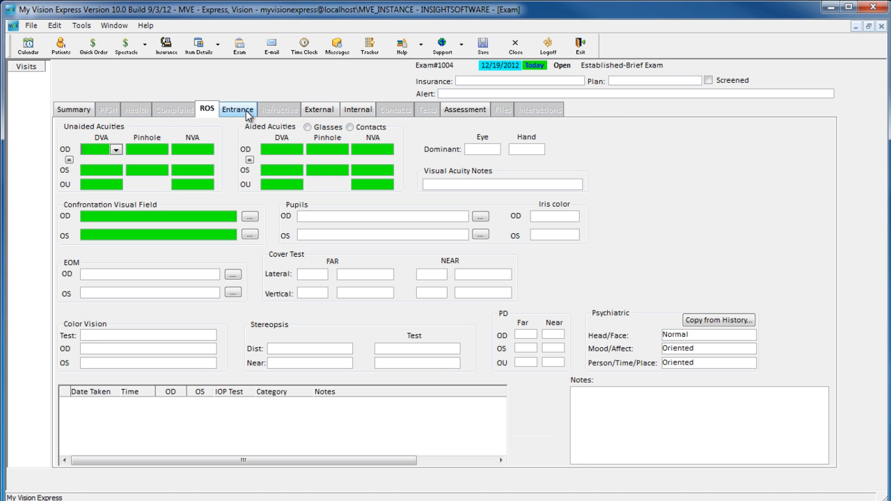
click(300, 150)
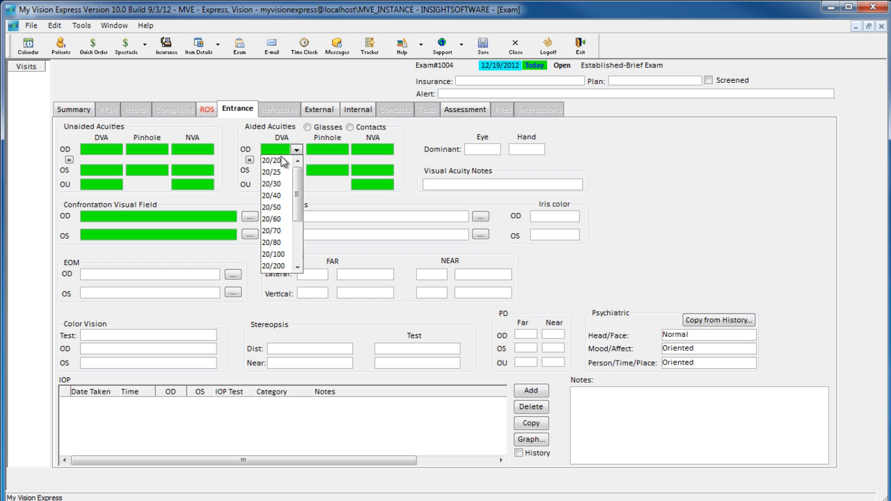
click(284, 169)
click(295, 171)
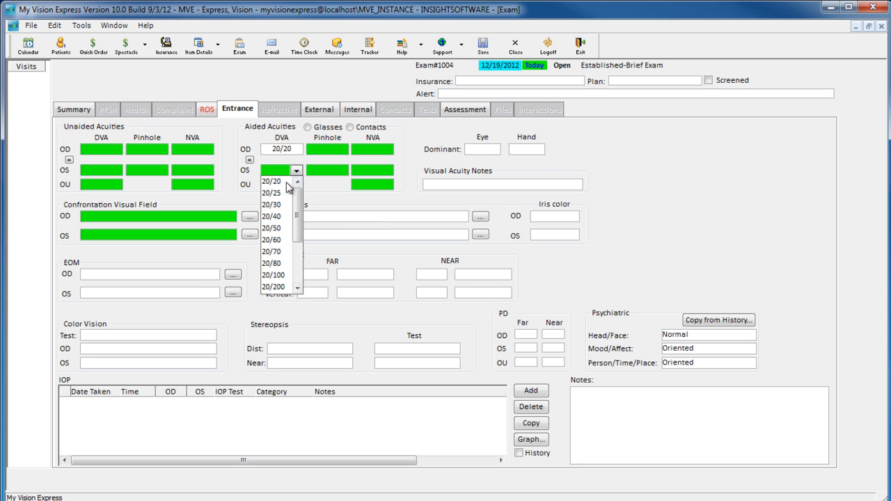
click(286, 182)
click(231, 217)
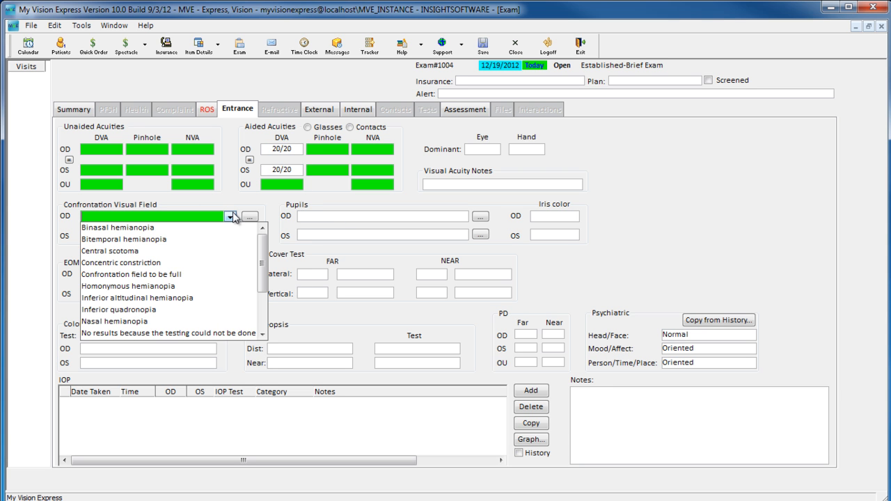
click(189, 275)
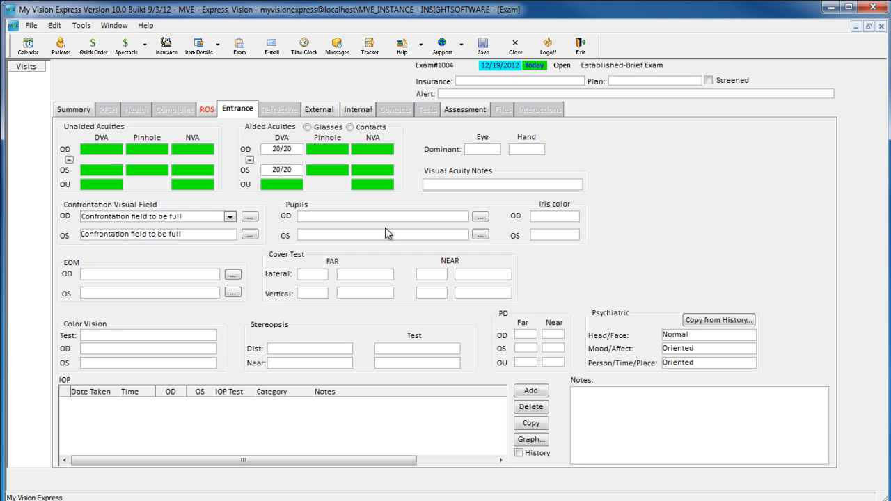
Step: Set the OD pupils finding to Pupil size: mm and the OD EOM finding to Alternating fixation
click(460, 217)
click(316, 263)
click(634, 376)
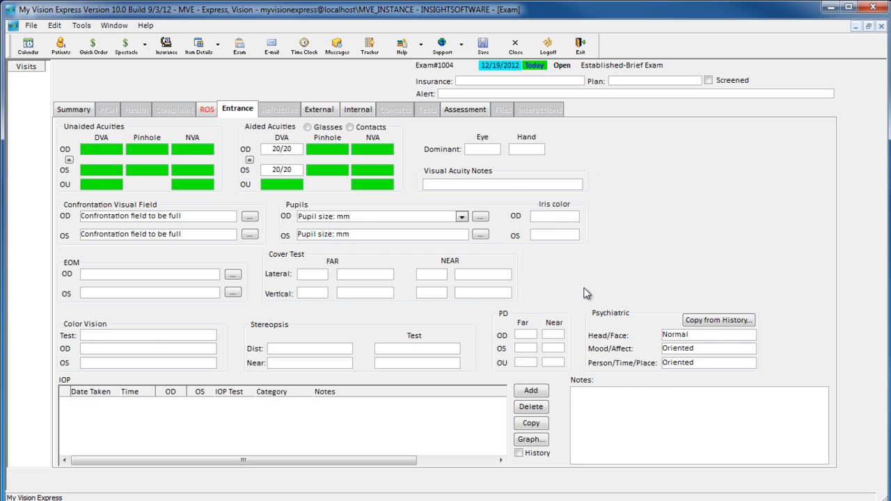
click(214, 276)
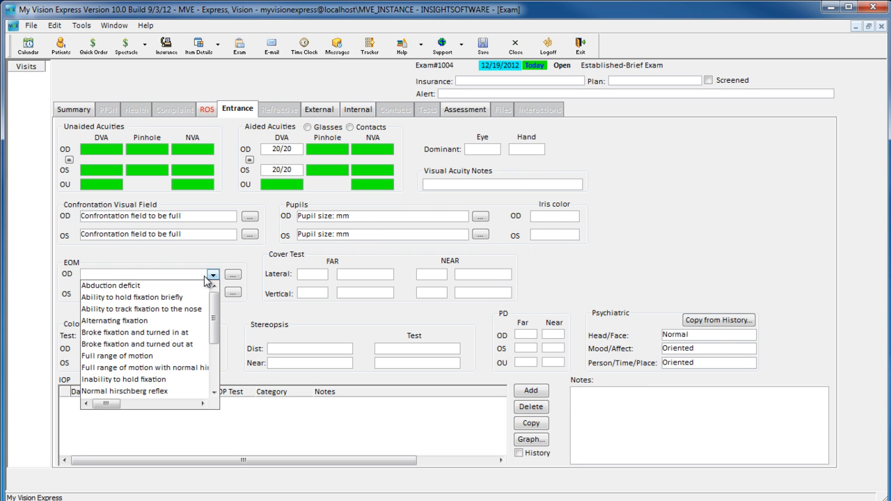
click(147, 322)
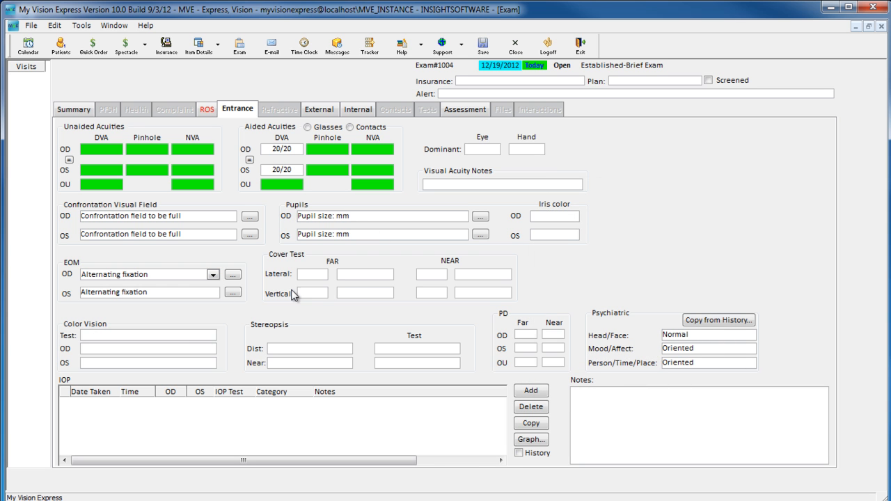
click(203, 337)
click(209, 336)
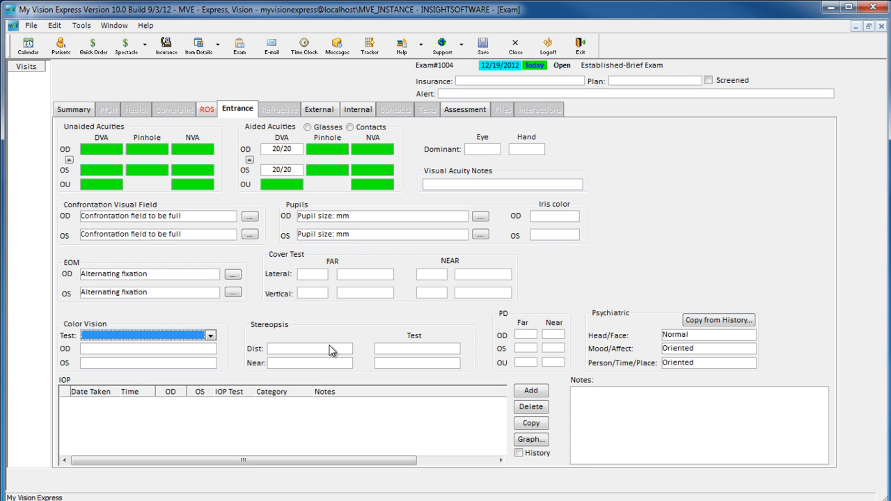
click(349, 351)
click(349, 350)
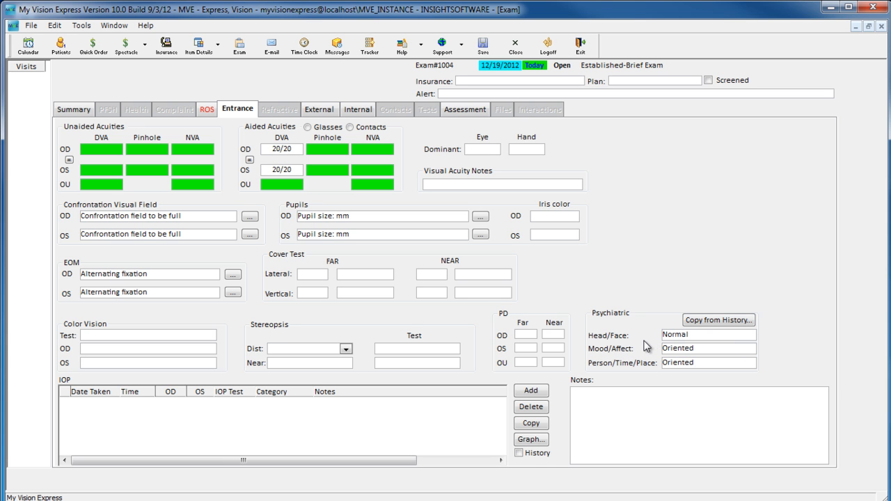
click(591, 409)
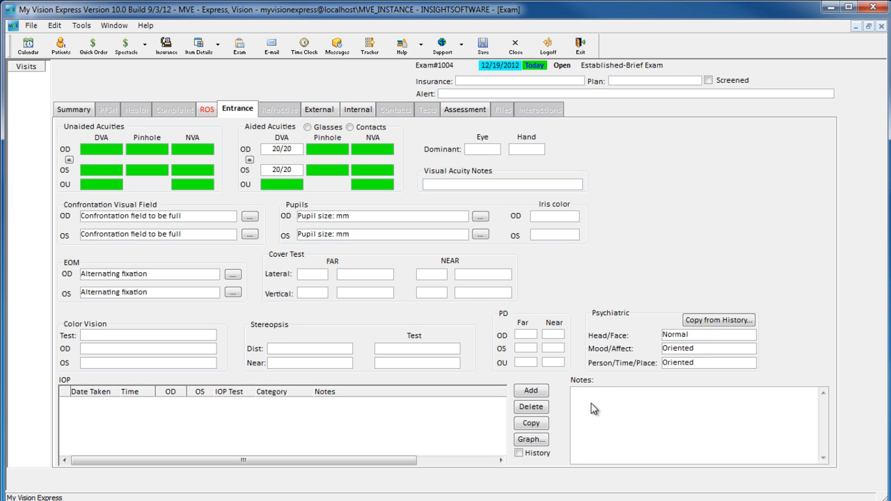
click(526, 395)
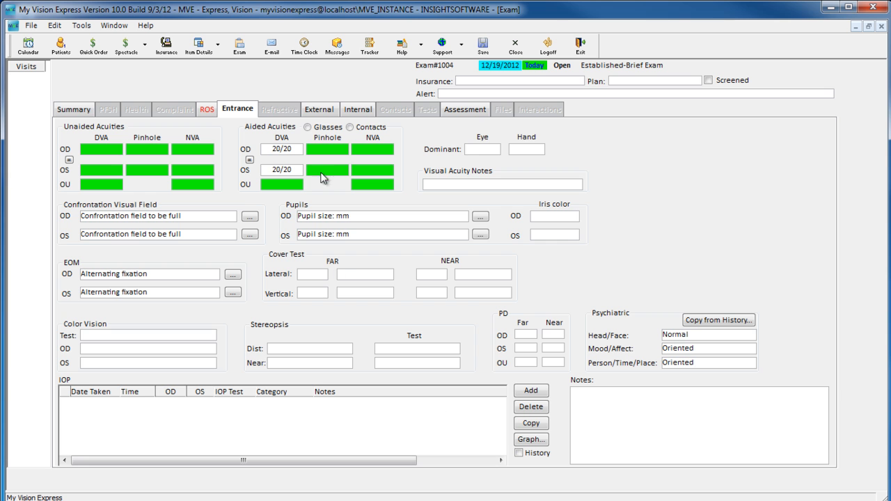
Step: Mark all External findings normal for both eyes and set the pachymetry to Average
click(328, 113)
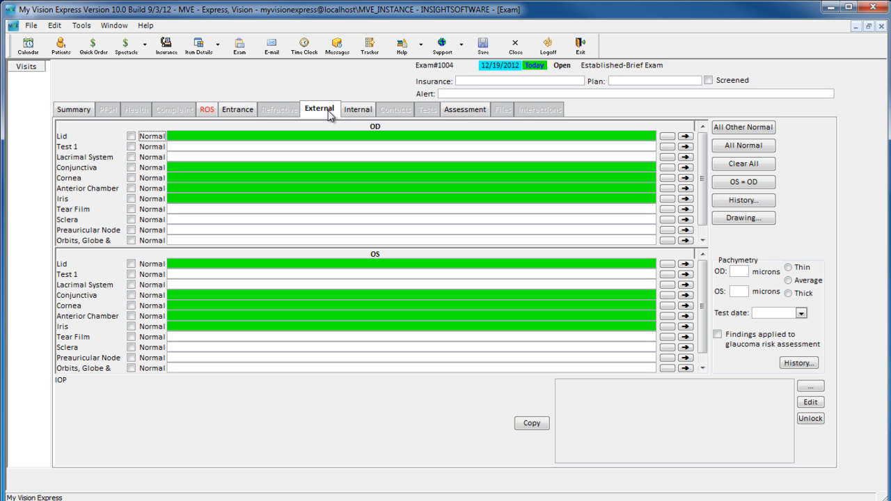
click(770, 147)
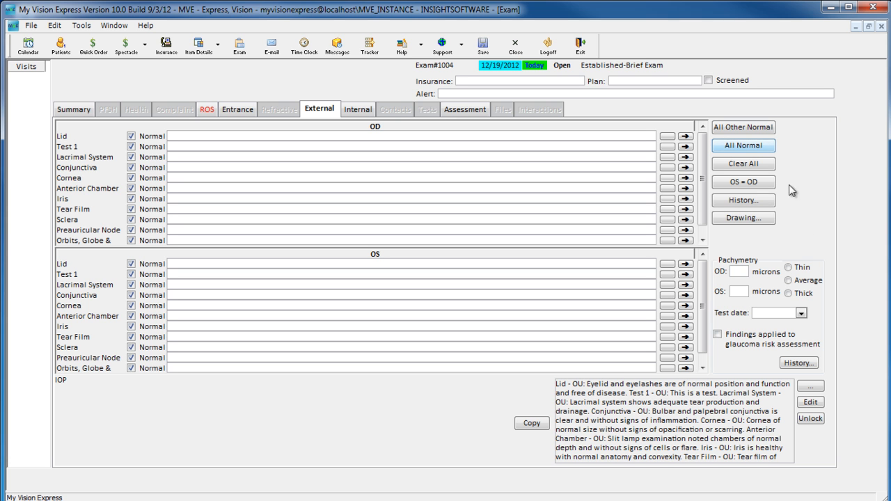
click(793, 280)
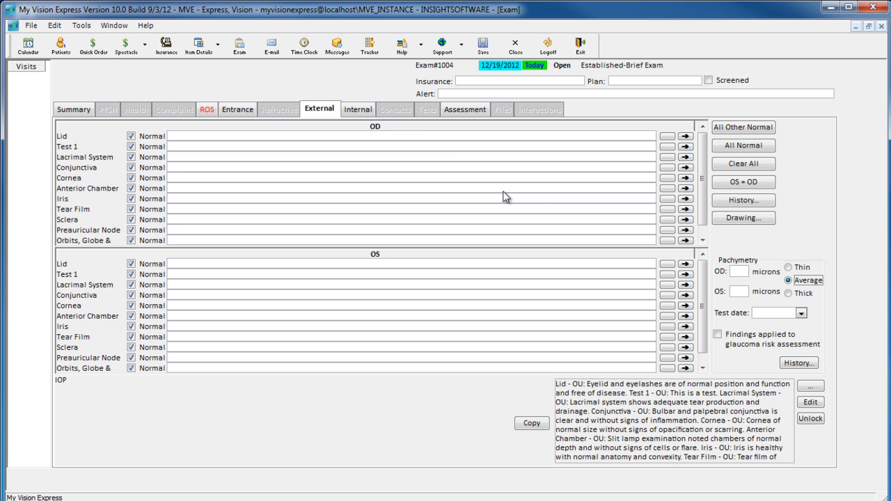
Step: Mark all Internal findings normal, and record Tropicamide 0.5%, Phenylephrine 2.5% as the pharmaceuticals with side effects discussed
click(358, 111)
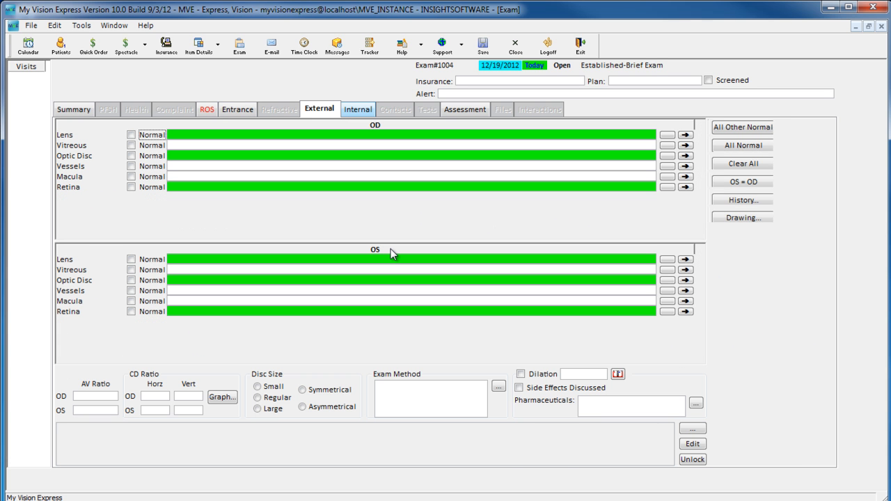
click(757, 143)
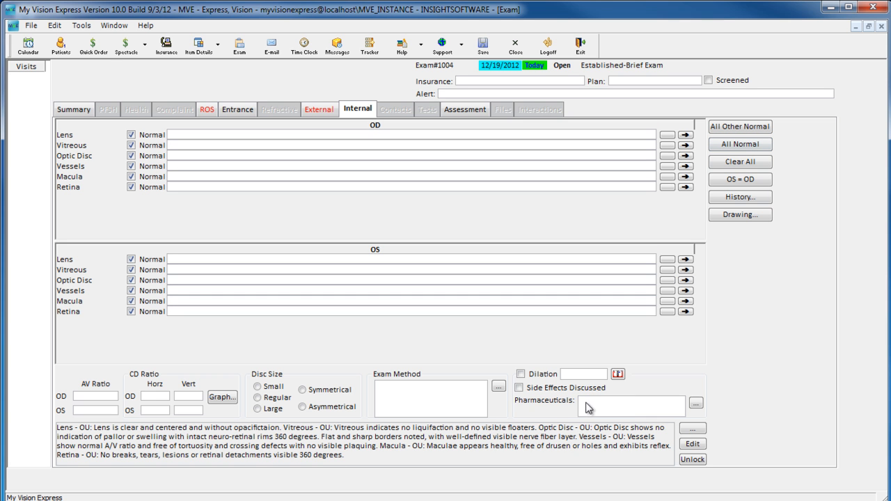
click(678, 407)
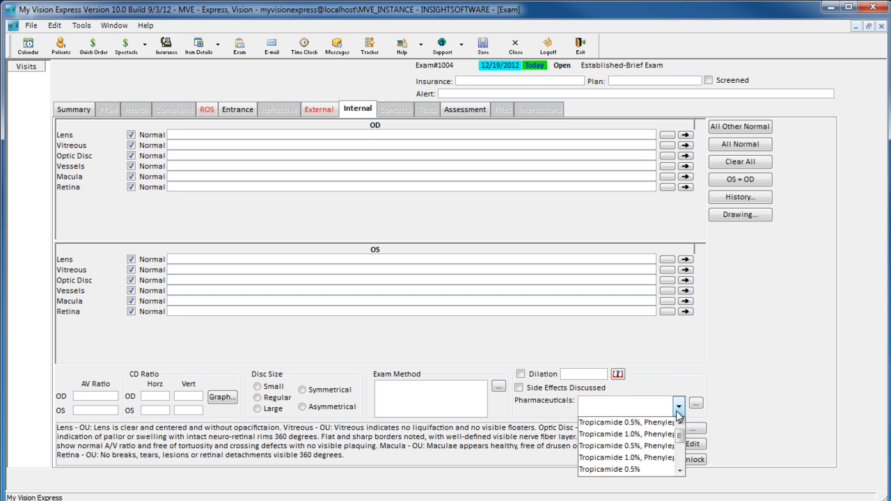
click(654, 424)
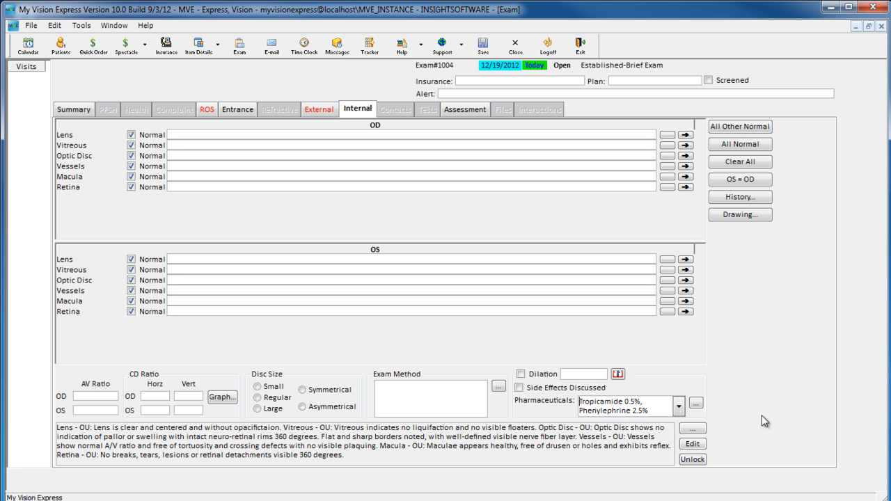
click(519, 388)
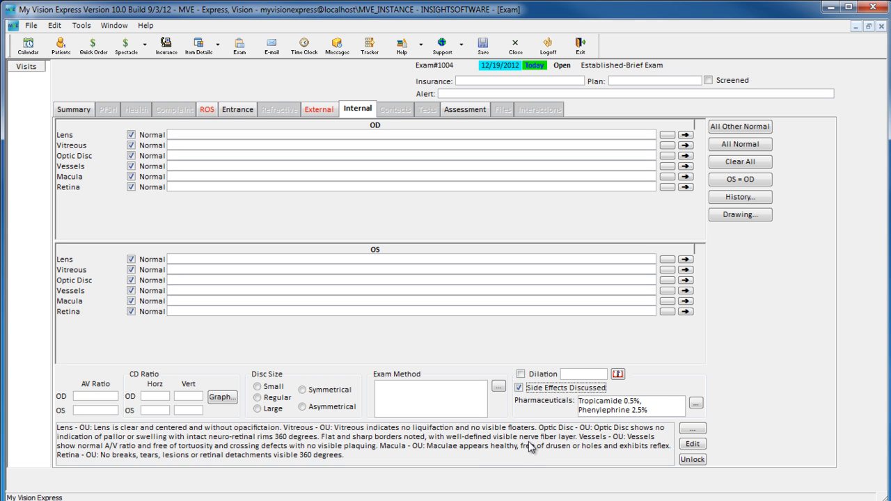
Step: Set the internal exam method to 78 D Lens and the disc size to Regular and Symmetrical
click(478, 400)
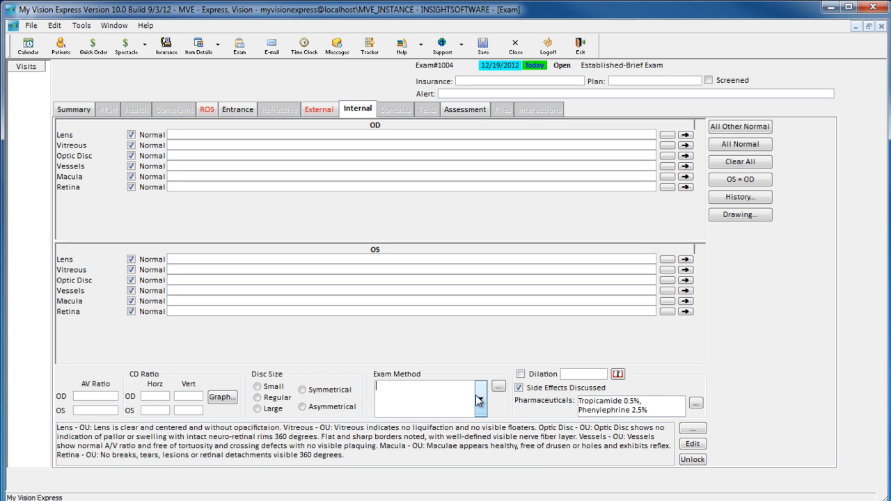
click(481, 398)
click(417, 448)
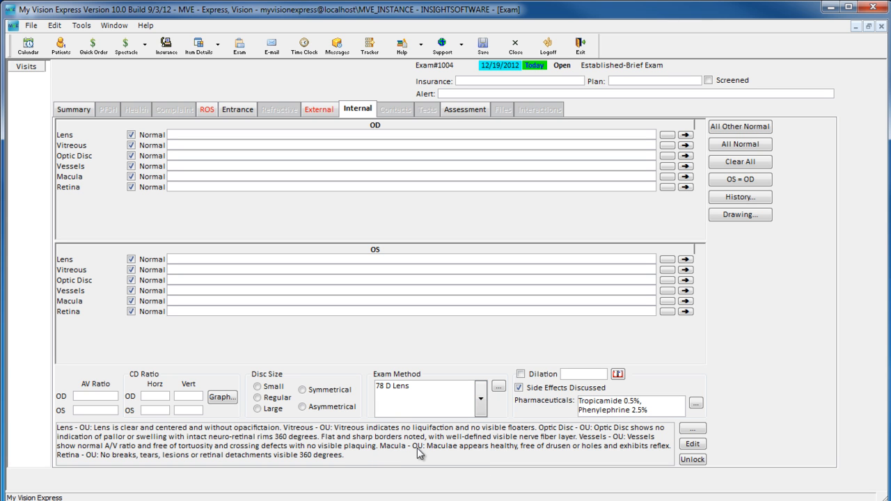
click(287, 398)
click(311, 391)
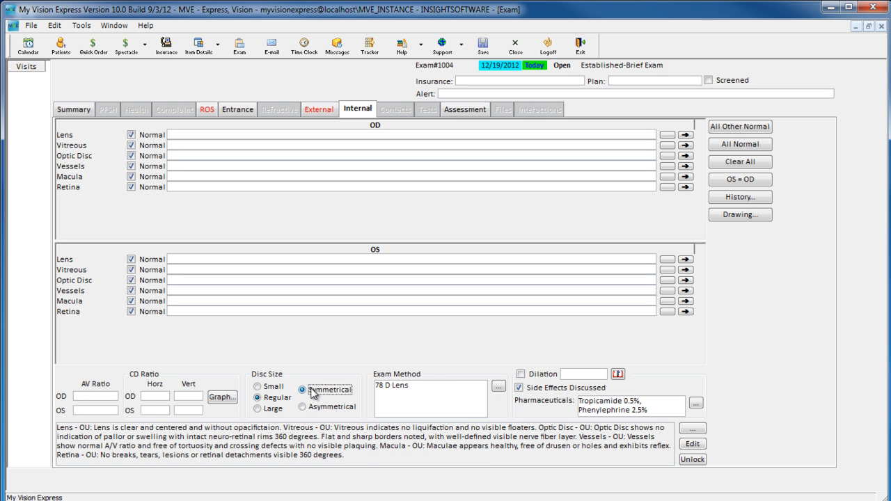
Step: Set the OD AV ratio to 2/3 and the horizontal CD ratio to 0.20 for both OD and OS
click(114, 395)
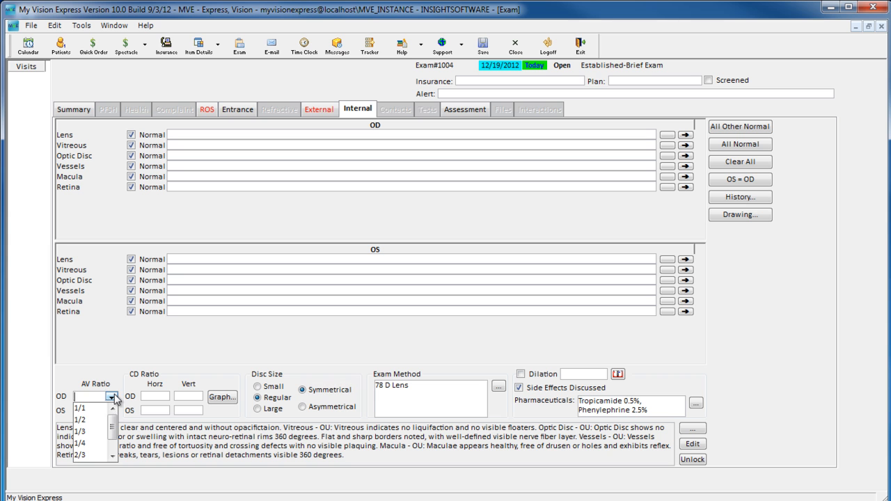
click(97, 450)
click(155, 396)
click(163, 396)
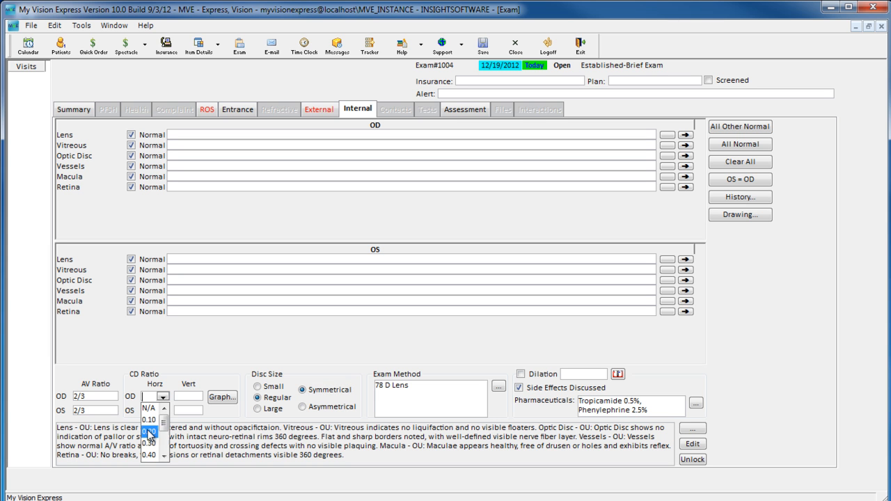
click(149, 431)
click(164, 411)
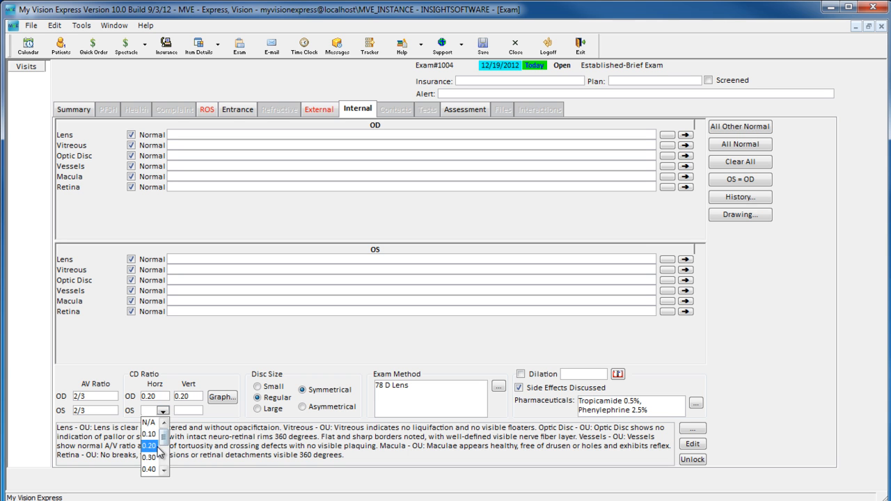
click(156, 446)
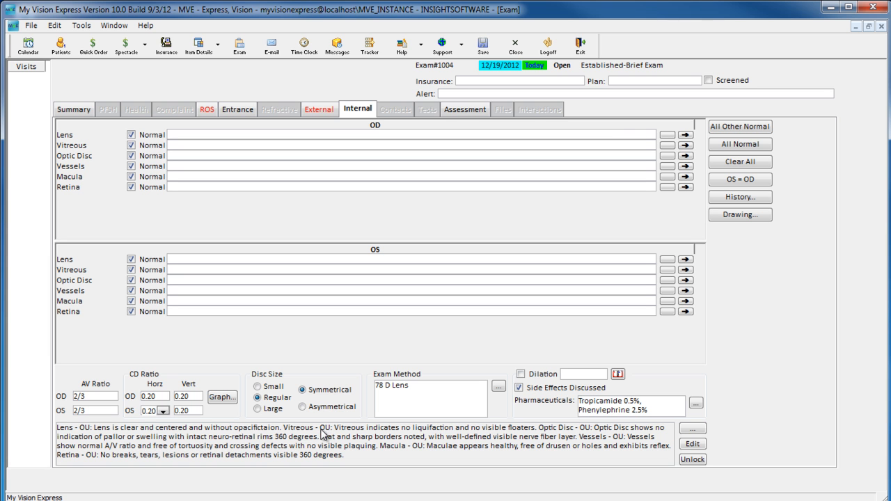
Step: Record Cataract Congenital as the OD lens finding in the Internal section
click(650, 135)
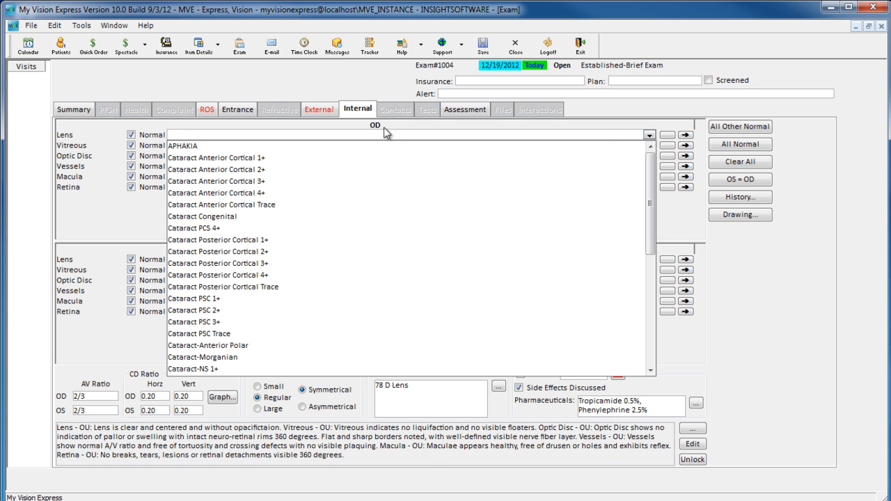
click(206, 217)
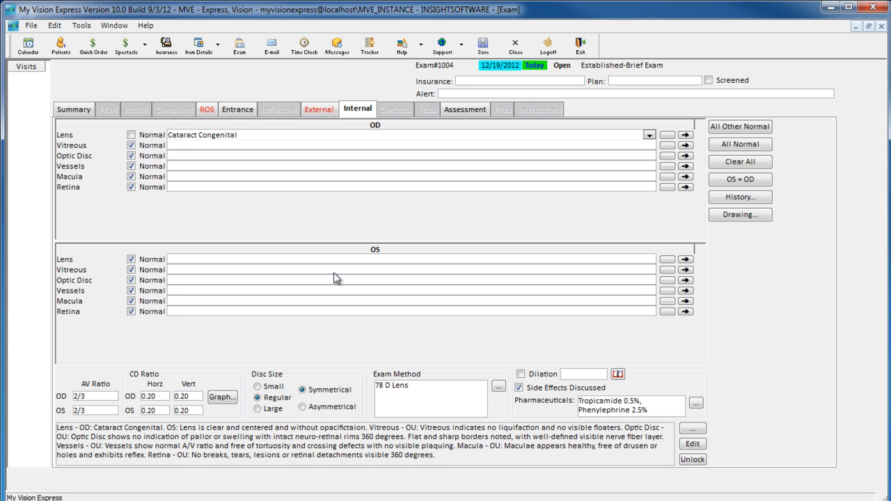
Step: Clear all Internal findings, including the OD lens entry, and mark every structure normal in both eyes
click(724, 144)
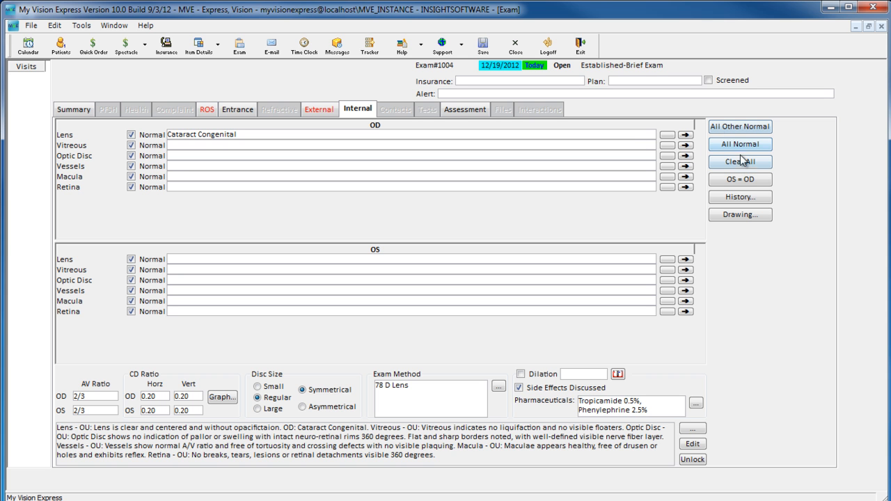
click(744, 162)
click(744, 145)
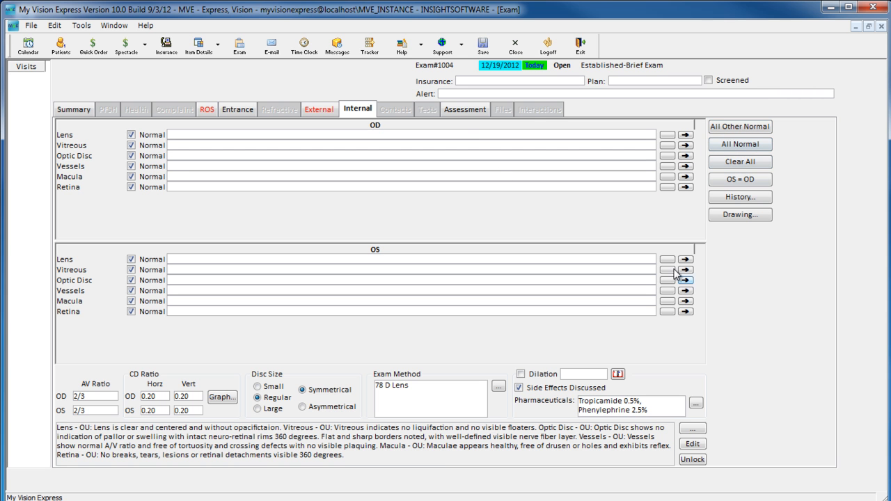
Step: In the Assessment, set the exam recall to 1 year and the follow-up recall to 1 month, and calculate both recall dates
click(465, 110)
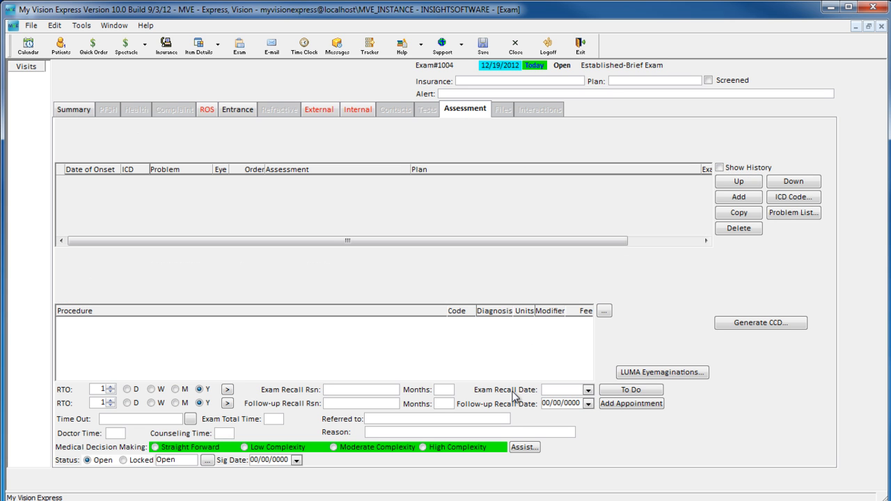
click(228, 390)
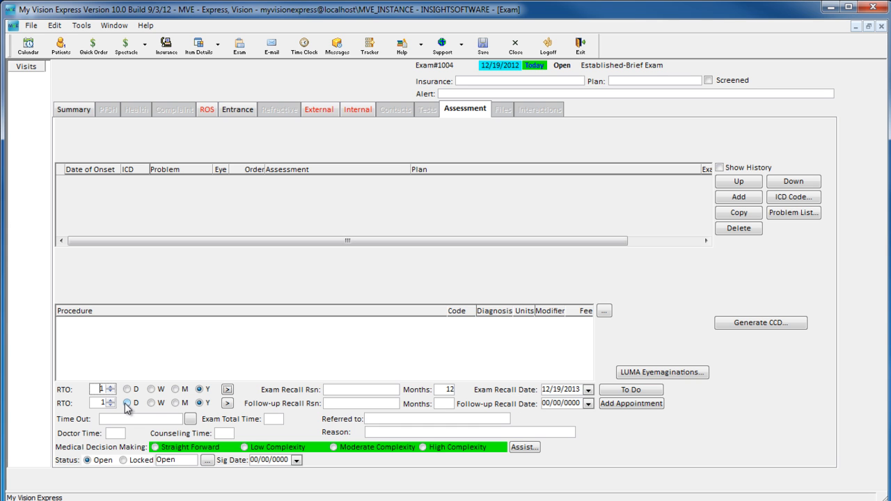
click(175, 403)
click(227, 404)
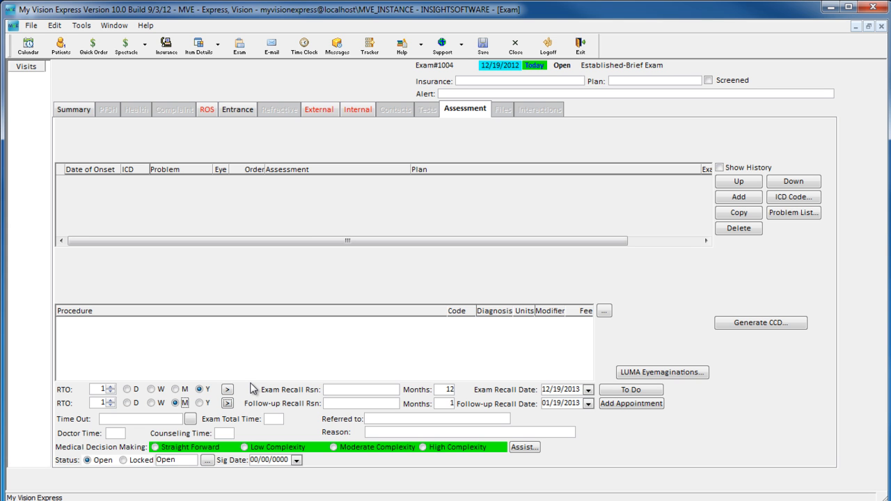
Step: Set the Assessment referral to the generic referring doctors entry with the reason Glaucoma patient treatment
click(503, 420)
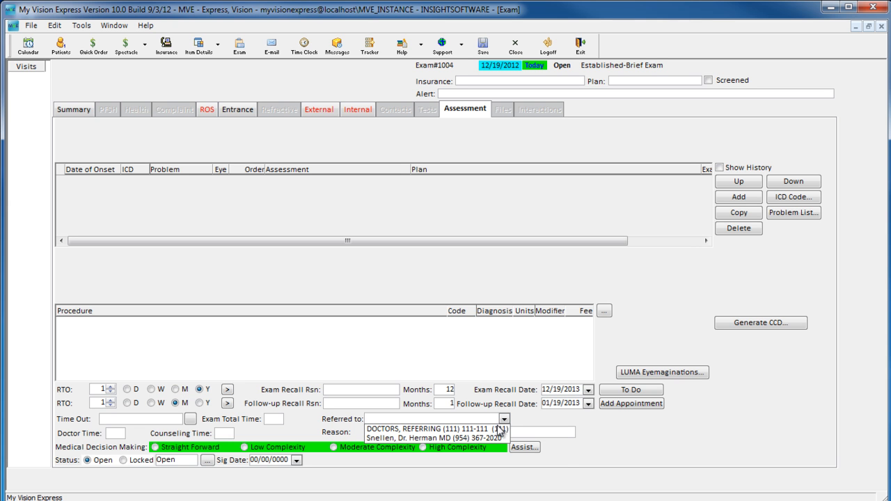
click(499, 429)
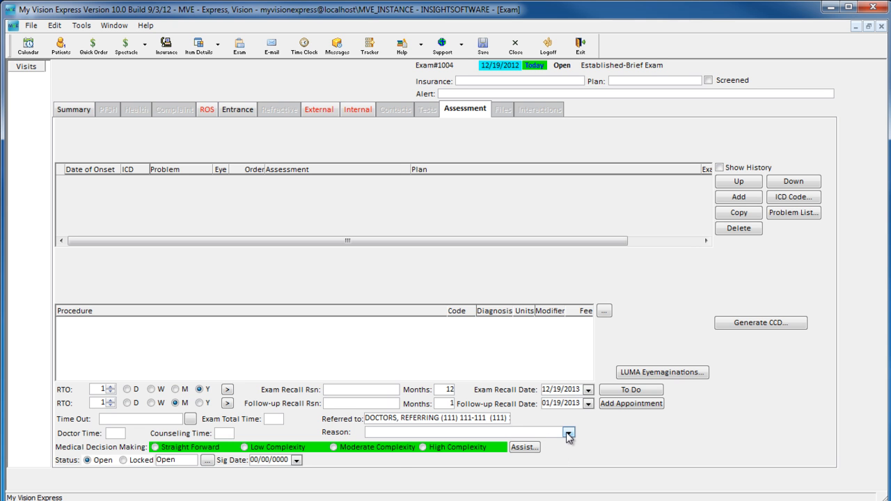
click(569, 433)
click(419, 464)
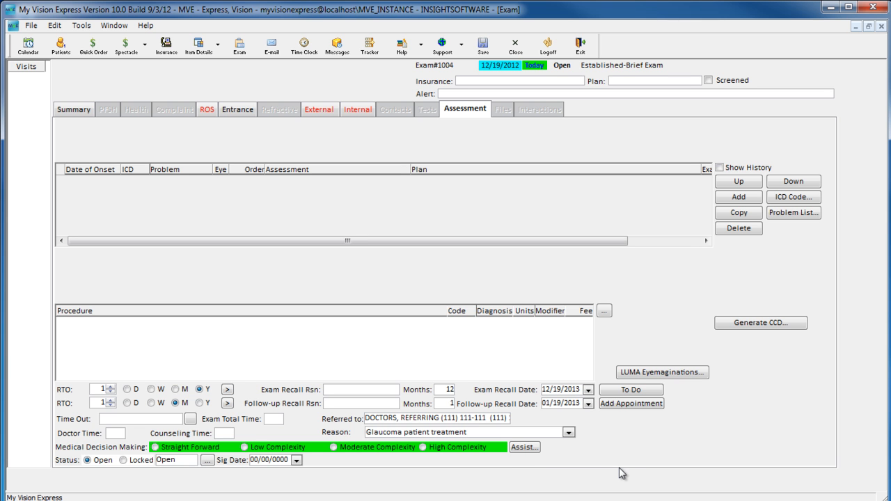
Step: Add the procedure 92012 - Existing Patient - Intermediate Exam to the Assessment
double_click(493, 341)
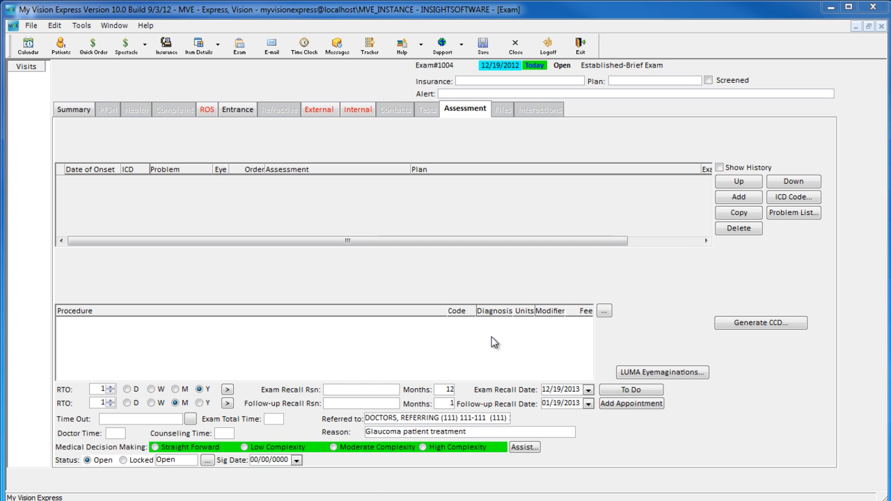
drag(555, 119, 515, 58)
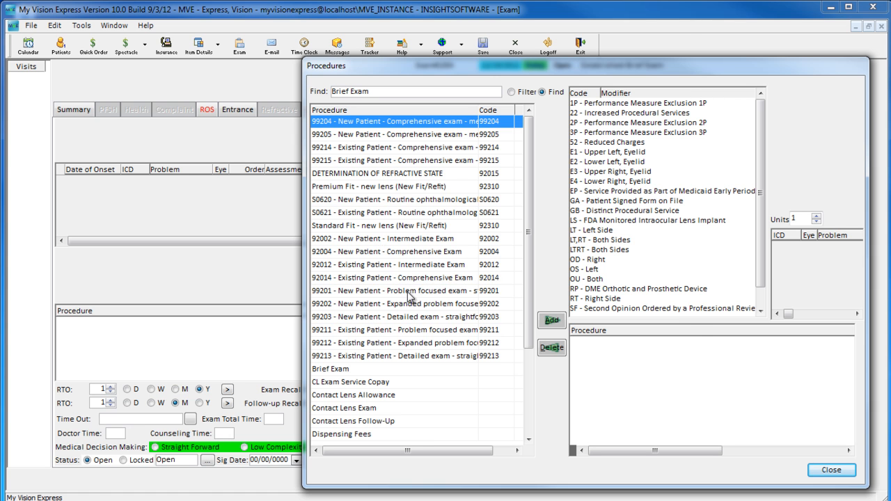
click(421, 266)
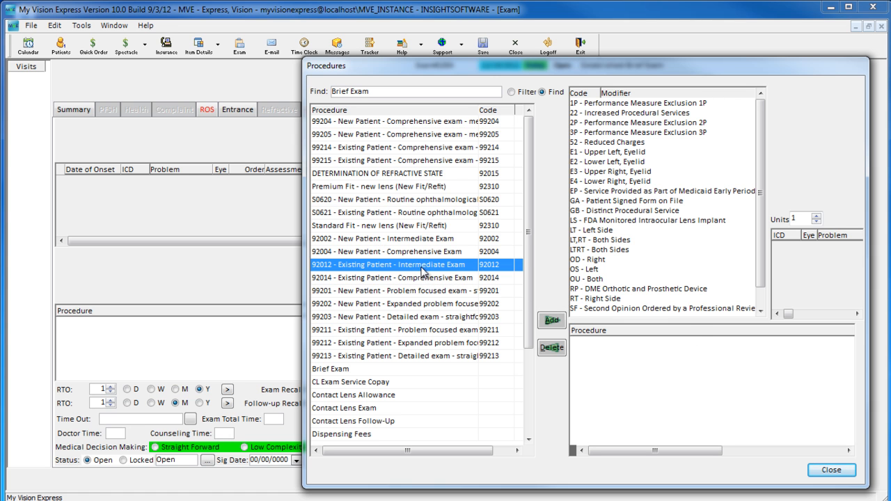
click(552, 322)
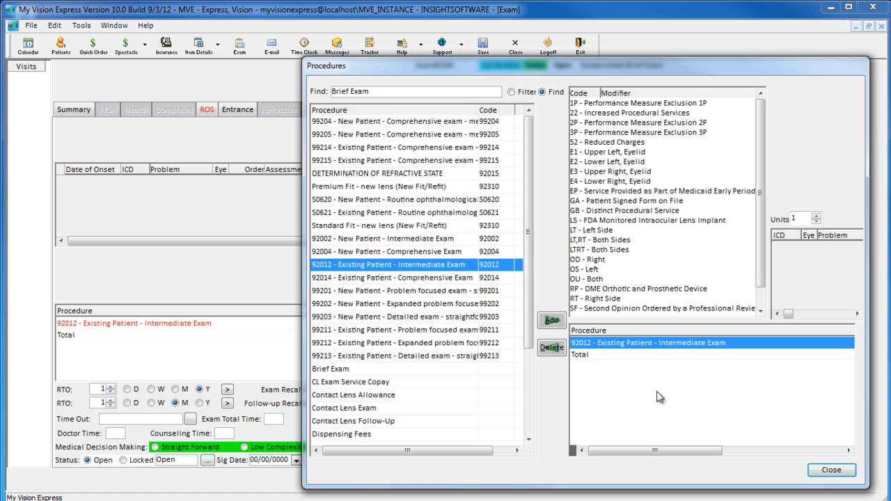
click(829, 471)
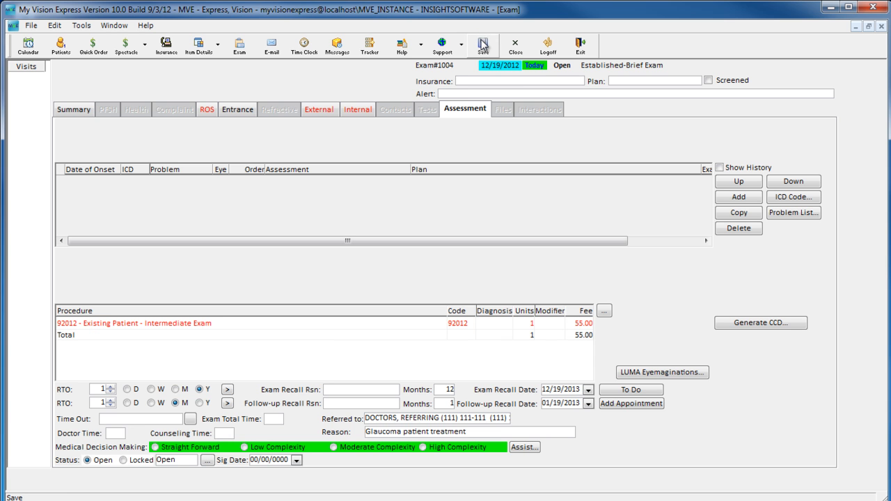
Step: Close the exam template and the template list, and start a new exam from Brief Exam template 1004
click(881, 26)
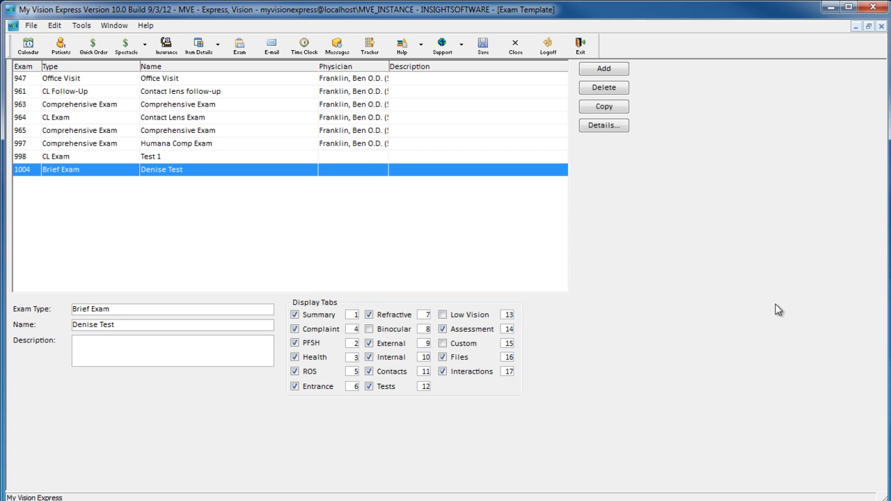
click(881, 26)
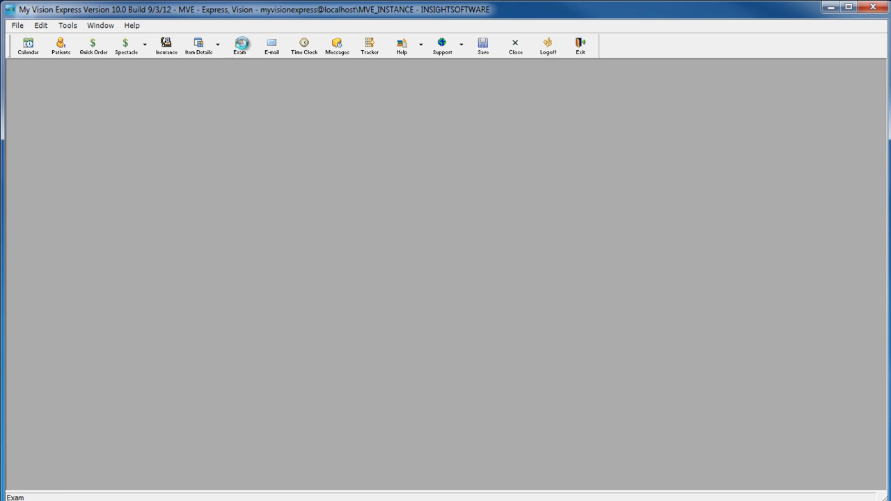
click(239, 44)
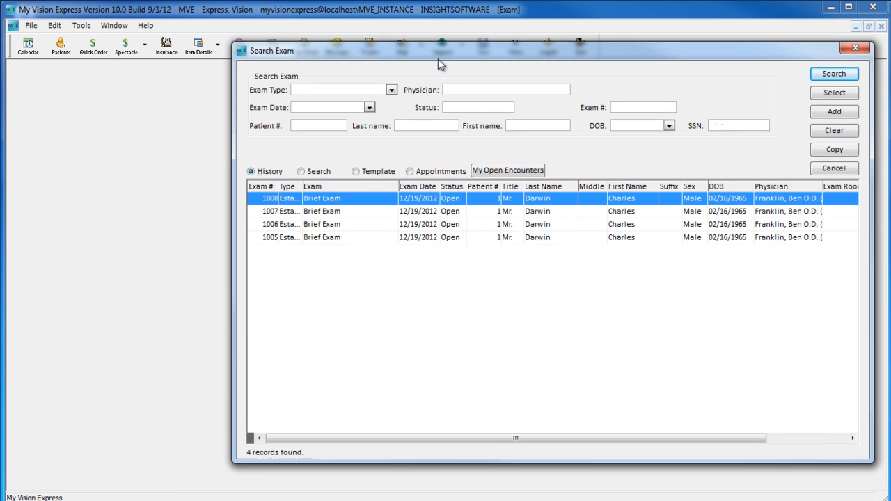
drag(438, 59, 437, 58)
mouse_move(541, 200)
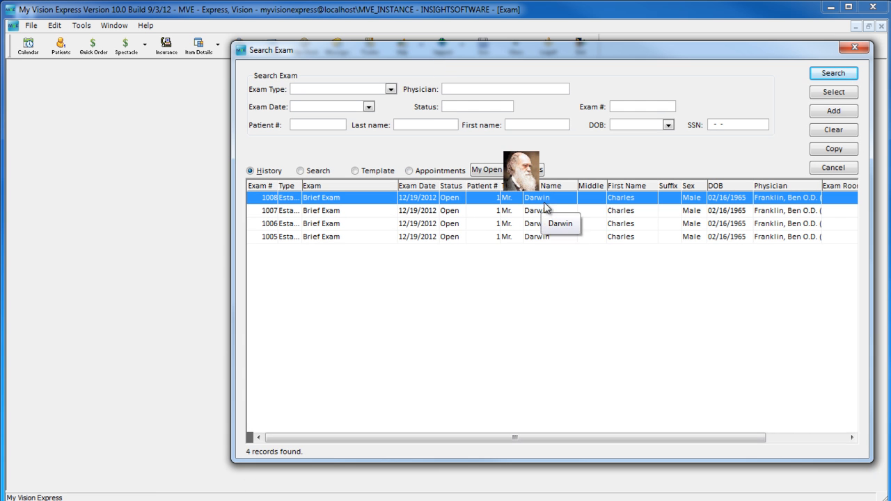
click(382, 172)
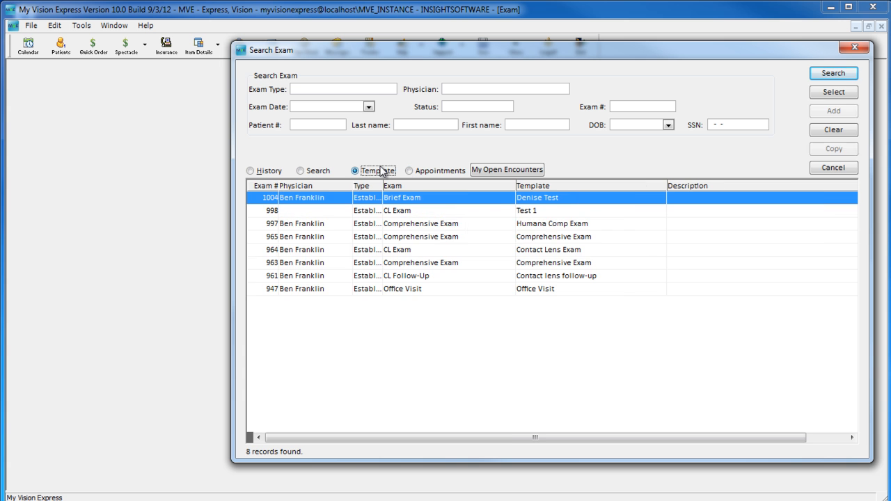
double_click(499, 202)
Step: Find the patient by last name, select the record and agree to create another exam for today
drag(508, 134, 439, 74)
text(darw)
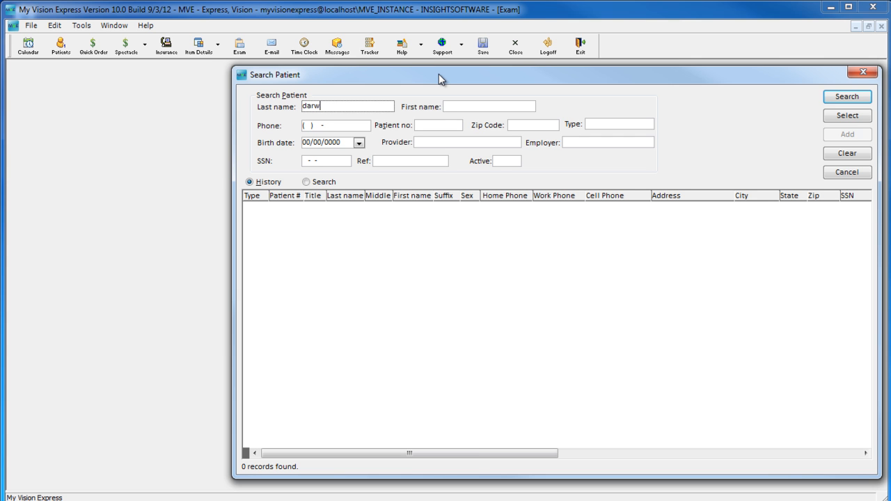
key(Return)
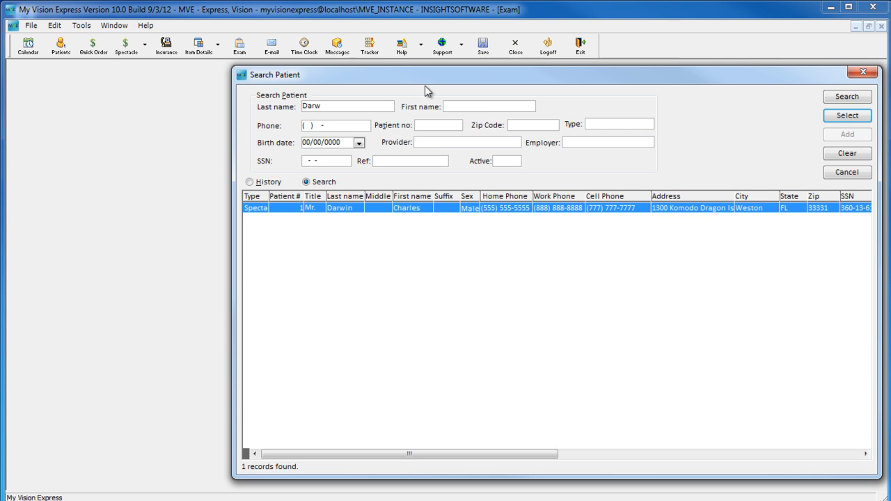
double_click(432, 209)
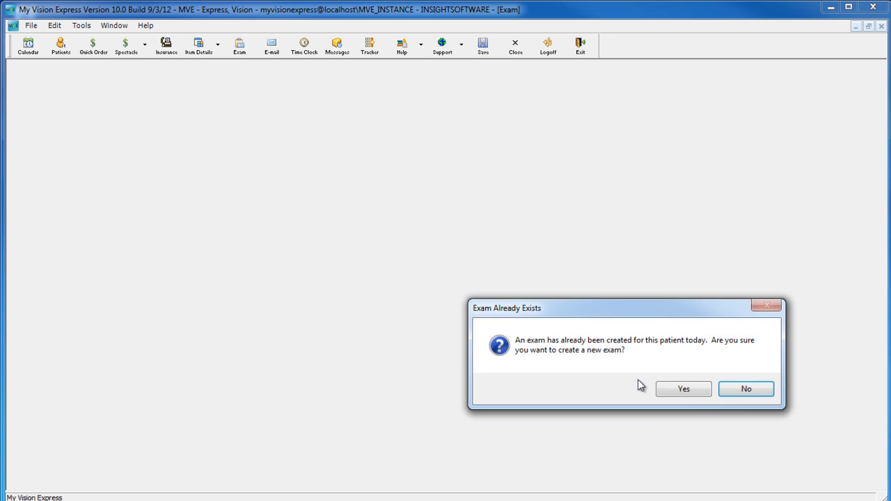
click(682, 393)
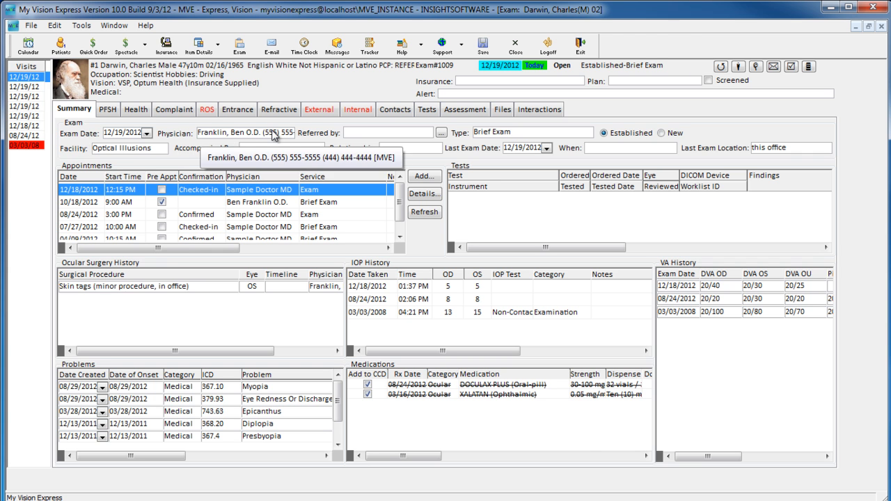
Step: Check the prefilled ROS, External and Internal findings, and clear the referred-to doctor and referral reason in the Assessment
click(207, 109)
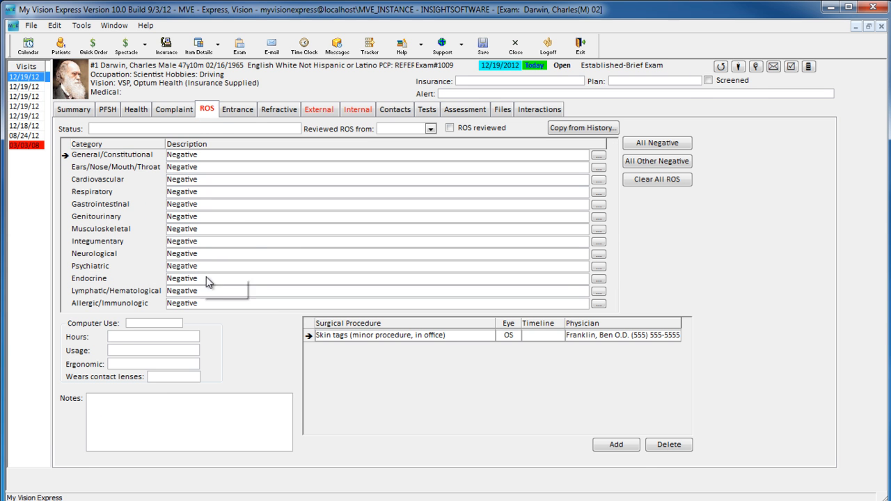
click(316, 113)
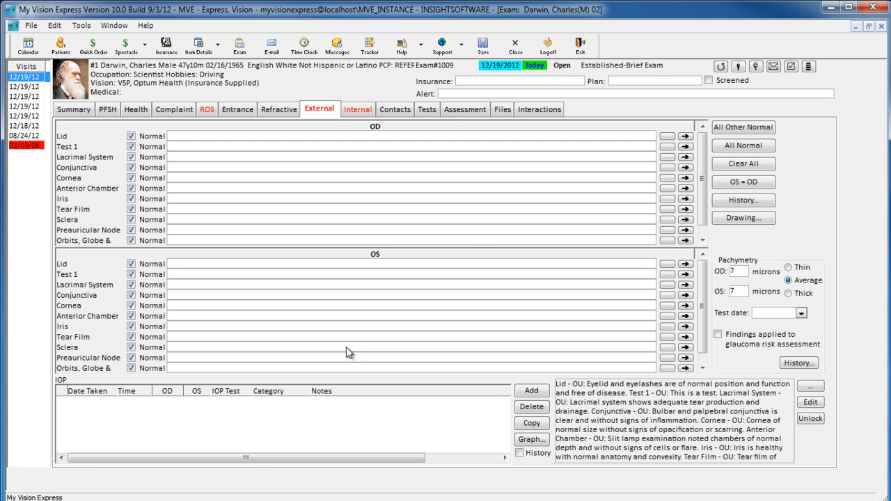
click(363, 108)
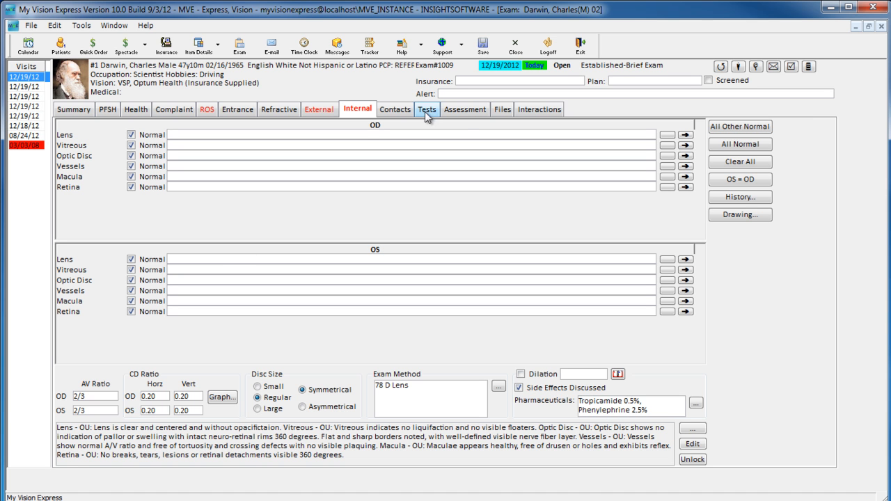
click(465, 111)
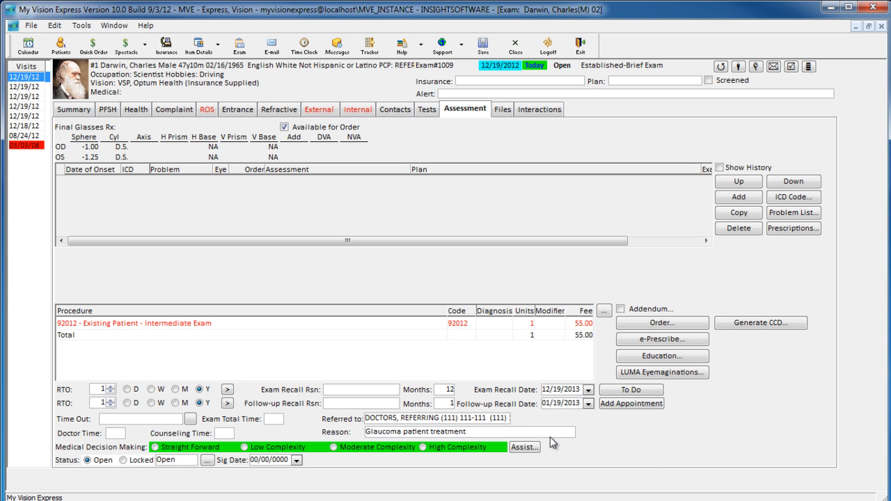
click(492, 418)
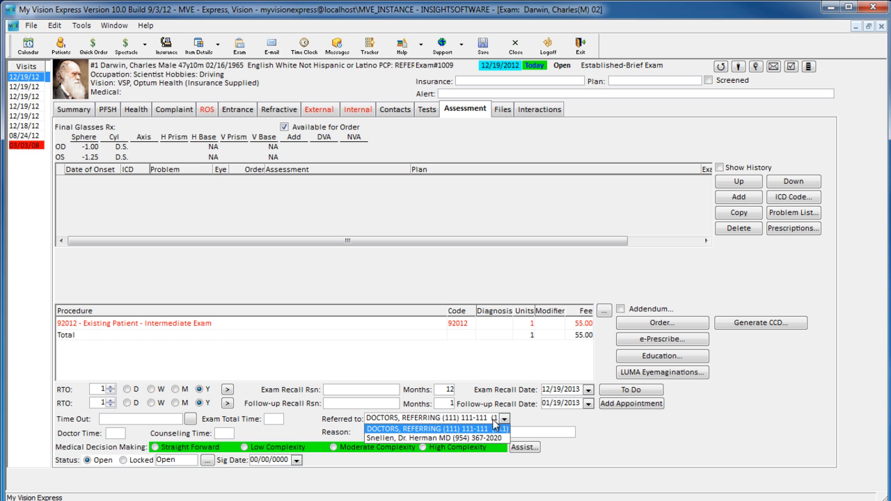
click(507, 429)
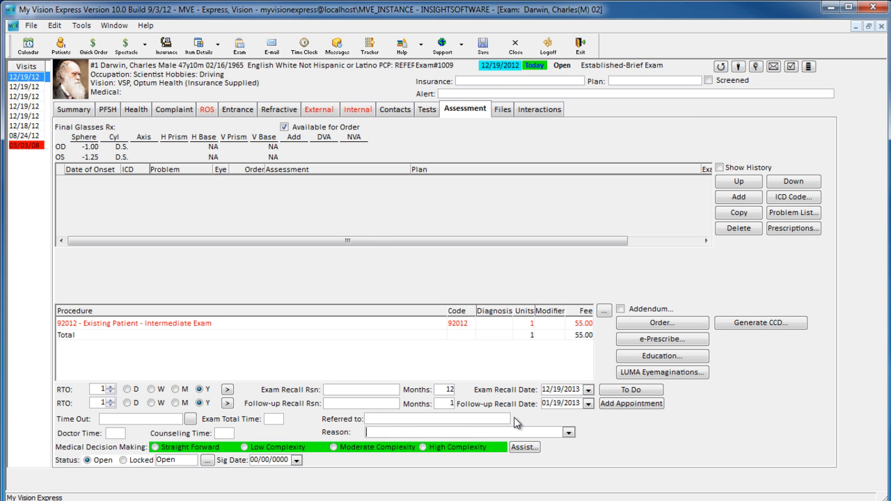
Step: Record Cup-Glaucomatous as the OD optic disc finding in the Internal section
click(353, 114)
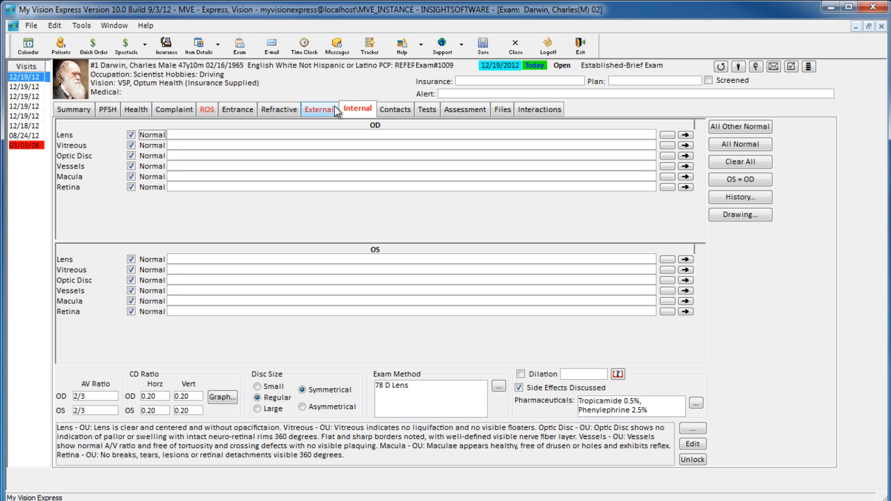
click(649, 156)
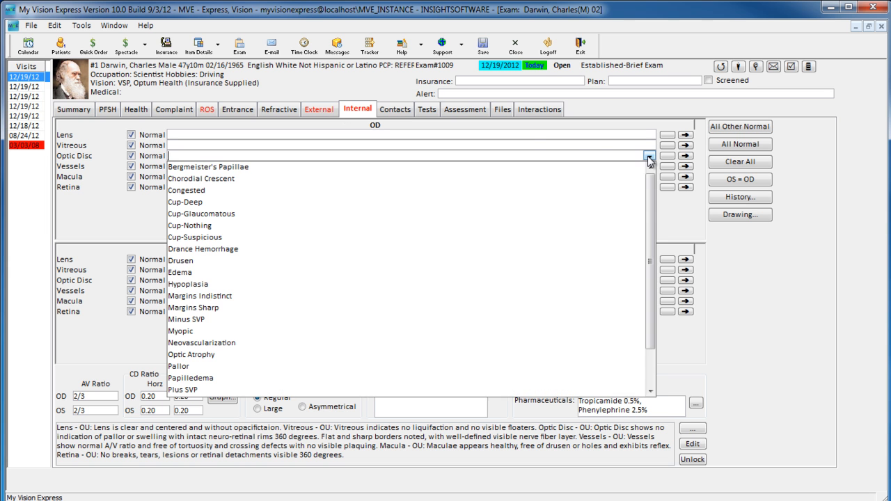
click(213, 215)
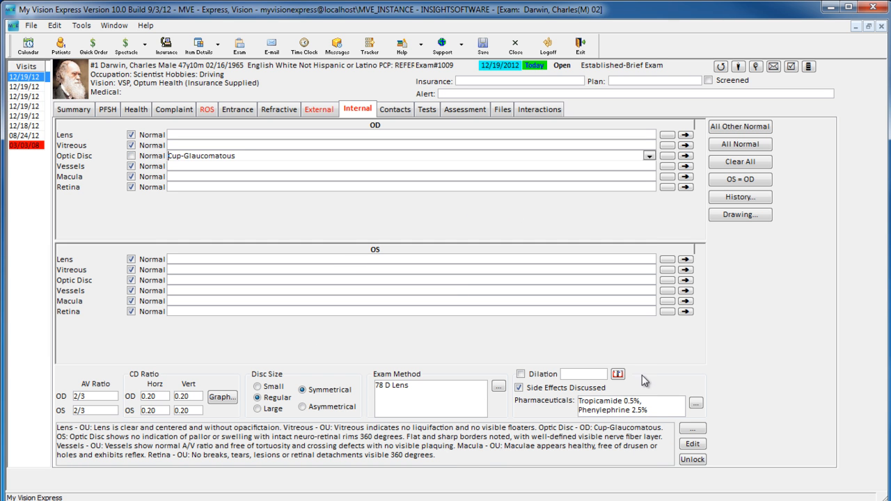
Step: Remove the pharmaceuticals from the Internal section and unmark Side Effects Discussed
click(651, 408)
key(Delete)
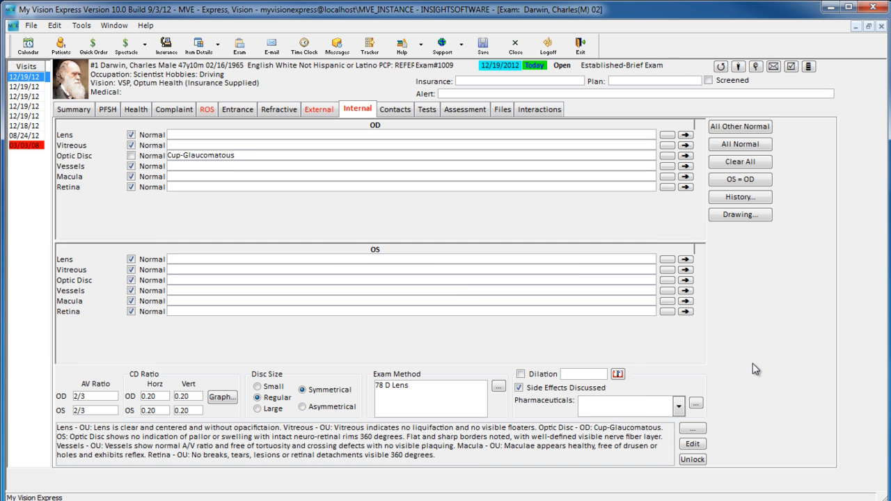
click(519, 388)
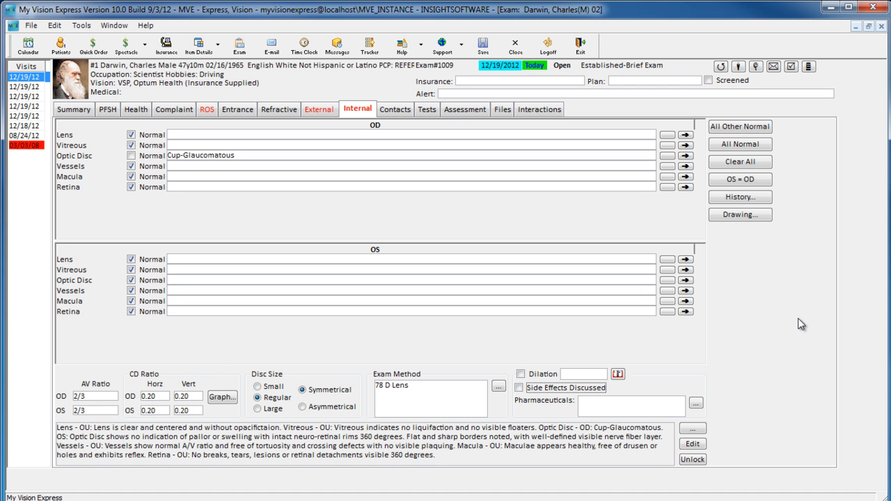
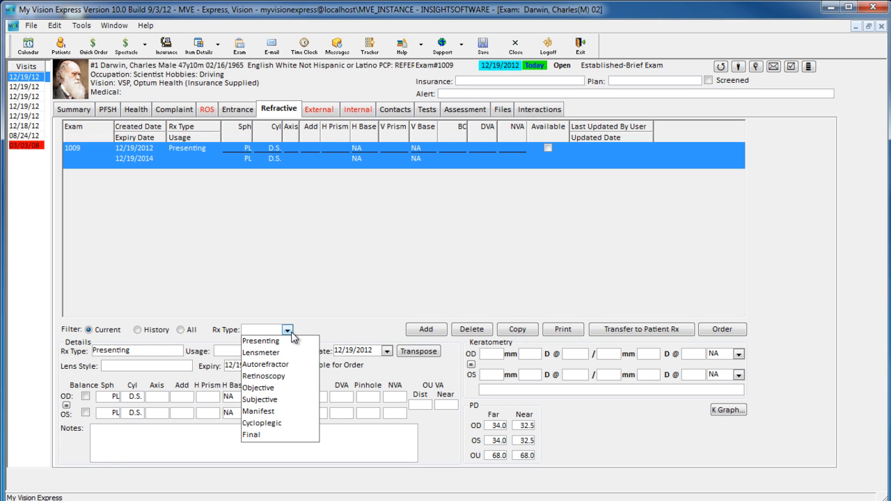
Step: Choose Presenting as the first prescription's Rx type and set its sphere to -0.50 for OD and -0.75 for OS
click(177, 351)
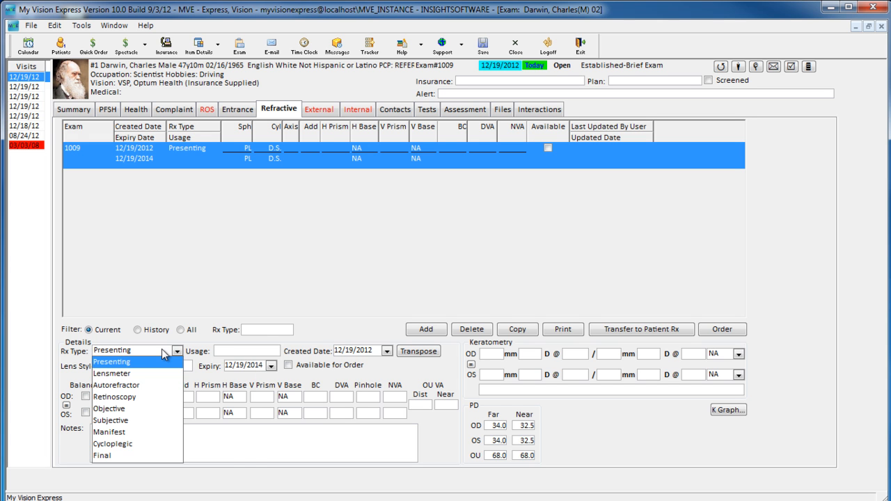
click(278, 333)
click(286, 333)
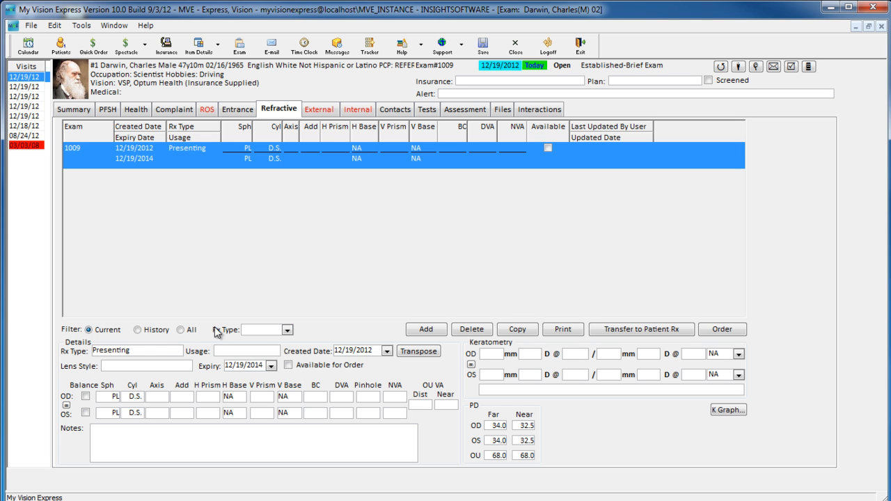
click(176, 352)
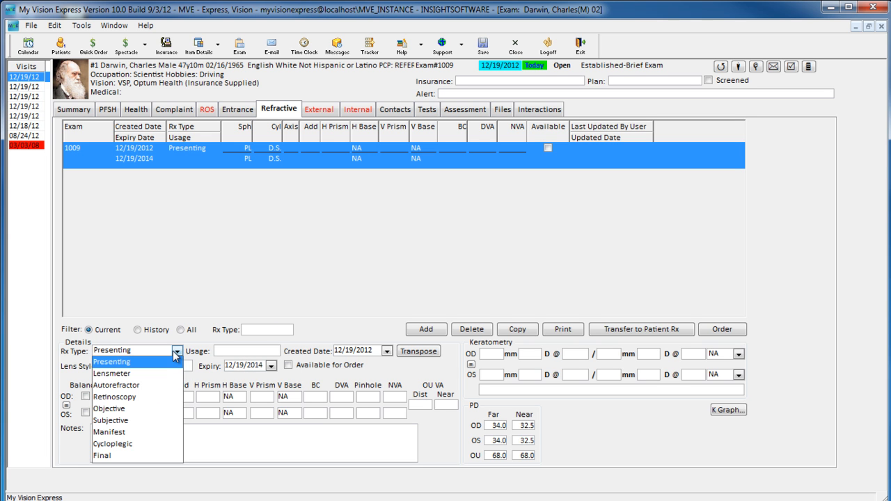
click(162, 362)
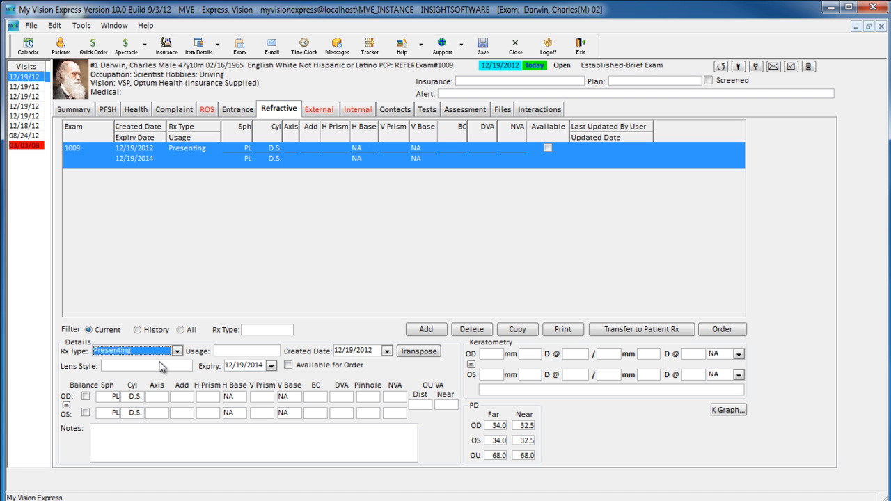
click(114, 397)
click(119, 428)
click(116, 415)
click(112, 413)
click(106, 460)
Step: Set the first Presenting prescription's usage to Distance and its lens style to Single Vision
click(276, 351)
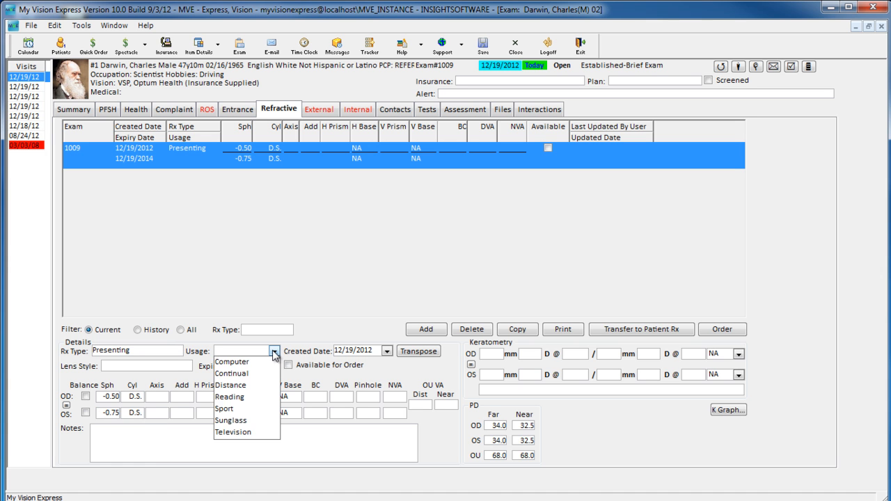
click(236, 386)
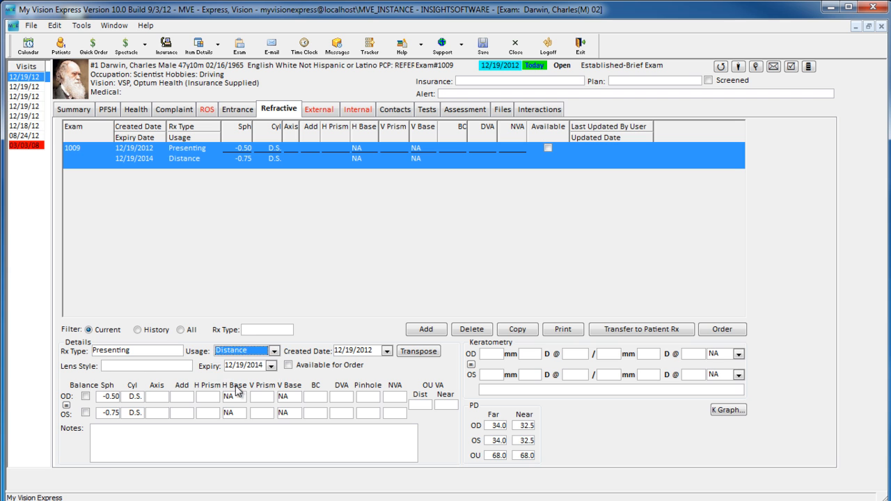
click(186, 367)
click(140, 377)
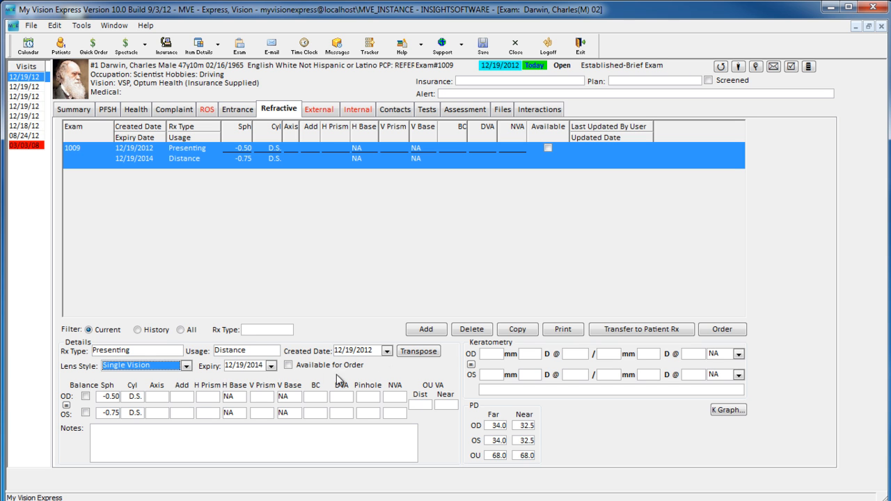
Step: Add a second Presenting prescription with Reading usage and a sphere of +1.00 for both OD and OS
click(429, 331)
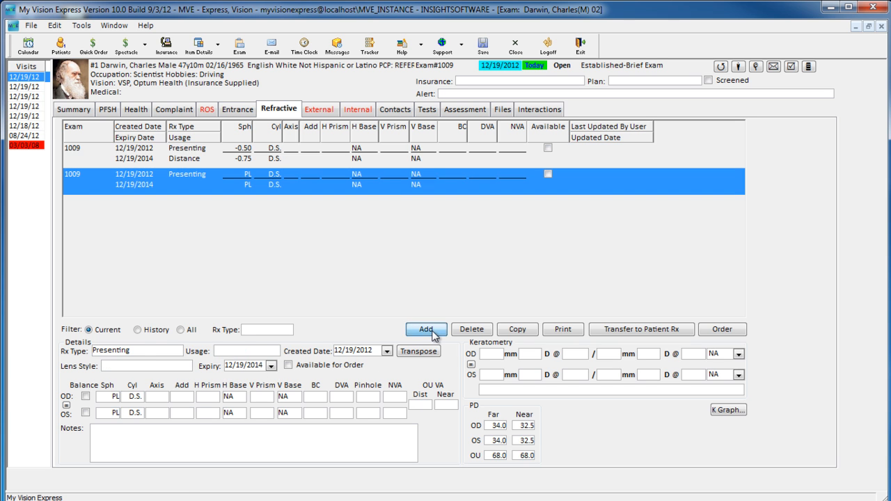
click(271, 352)
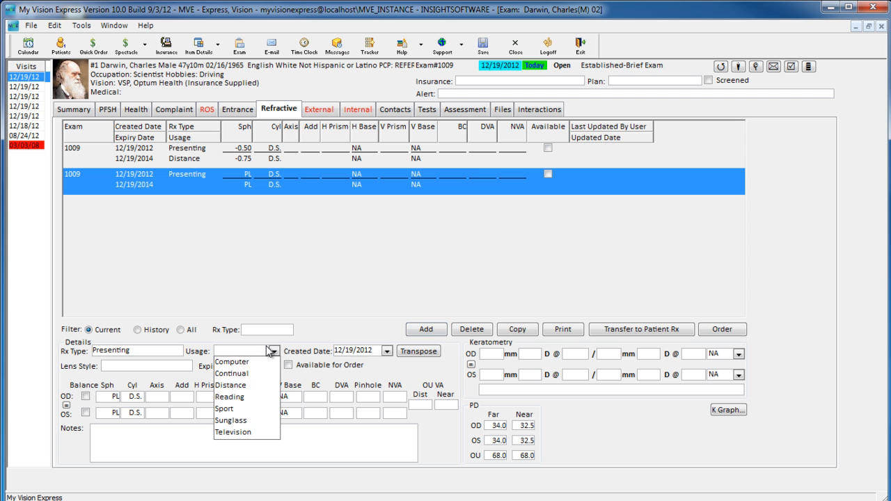
click(245, 403)
click(112, 397)
scroll(117, 424, up, 2)
click(116, 429)
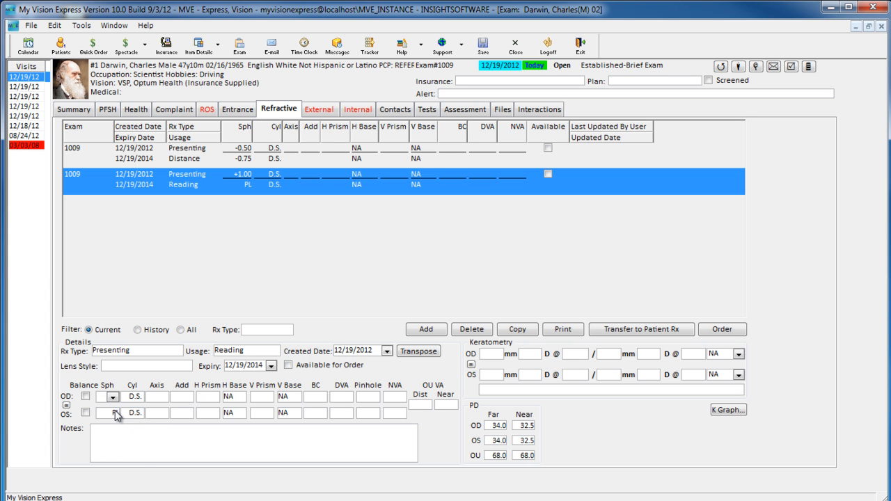
click(113, 413)
scroll(120, 436, up, 2)
click(120, 446)
Step: Look through the available lens styles and assign Single Vision to the Reading prescription
click(185, 367)
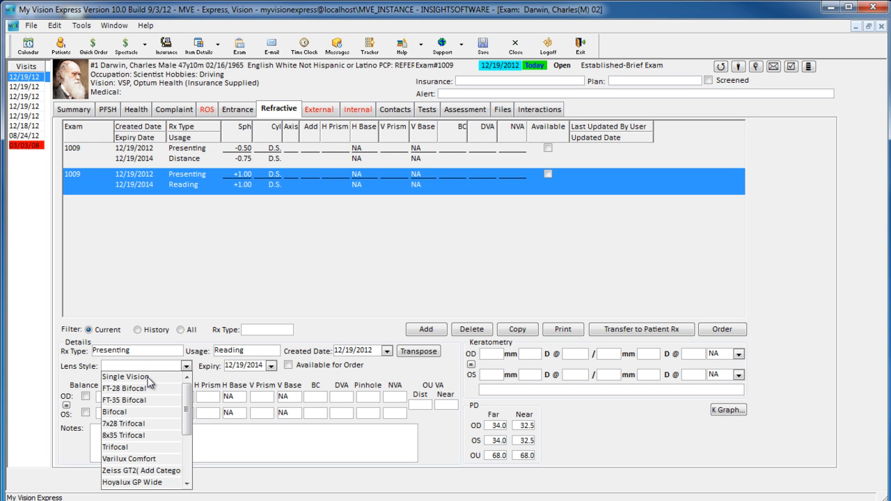
scroll(149, 416, down, 3)
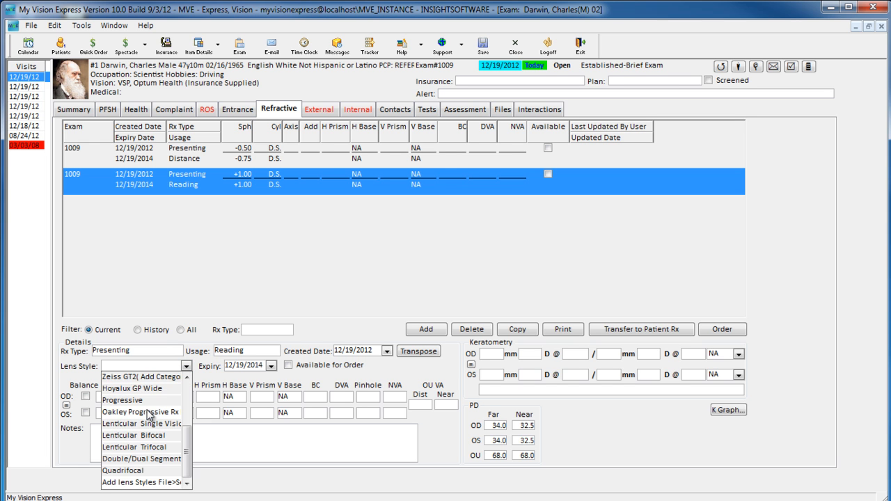
scroll(149, 416, up, 3)
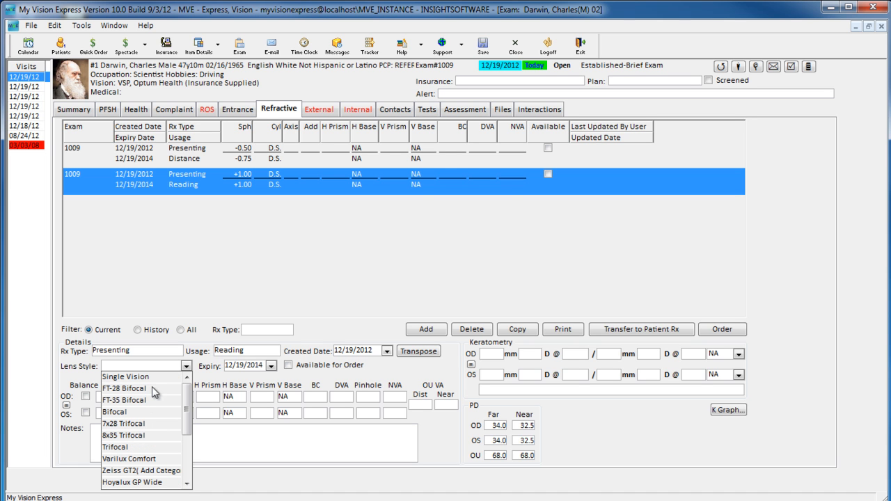
click(127, 377)
click(198, 442)
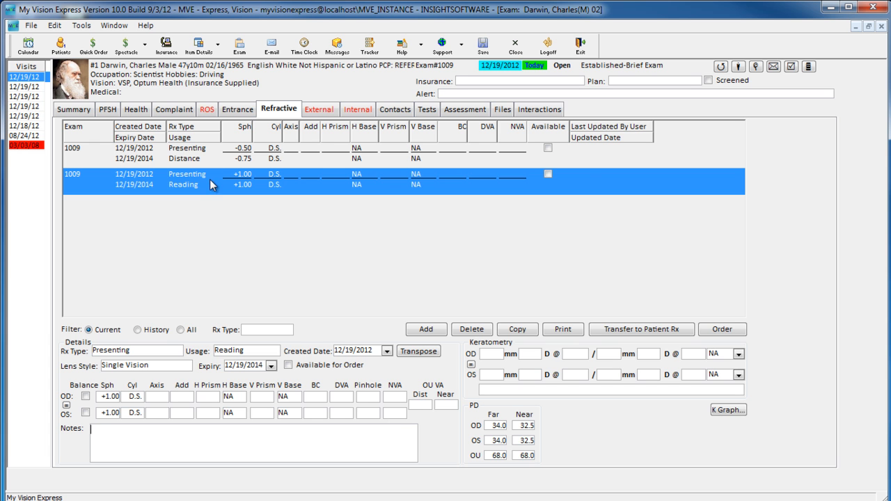
Step: In the Entrance section, check the presenting glasses Rx and mark the aided acuities as Contacts, returning to the refractive records
click(245, 111)
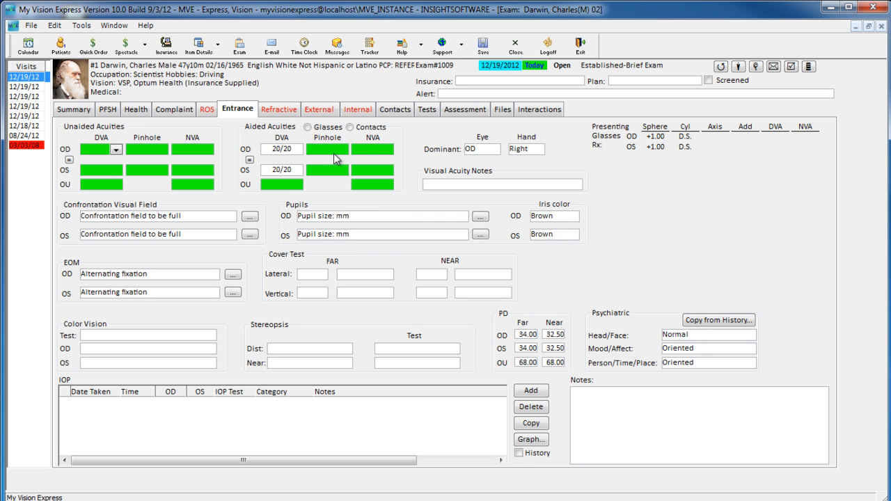
click(350, 127)
click(293, 113)
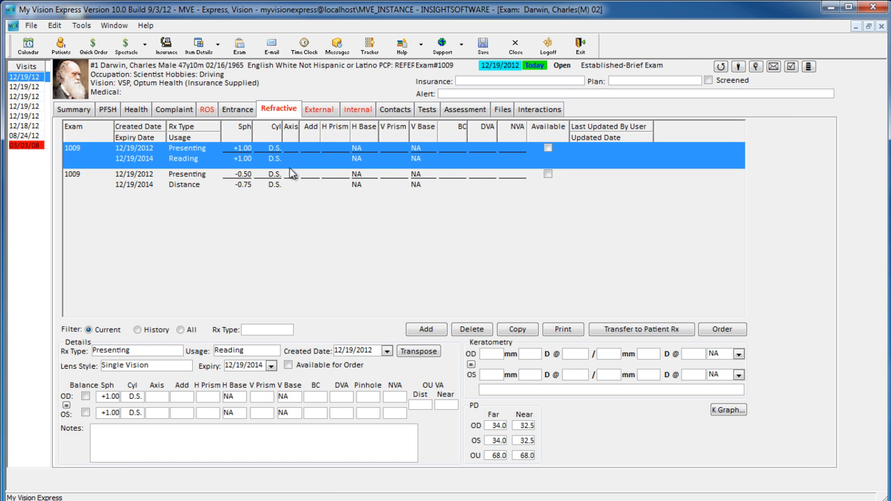
click(309, 436)
Step: Add a prescription of type Autorefractor with a sphere of -0.75 for both OD and OS
click(424, 328)
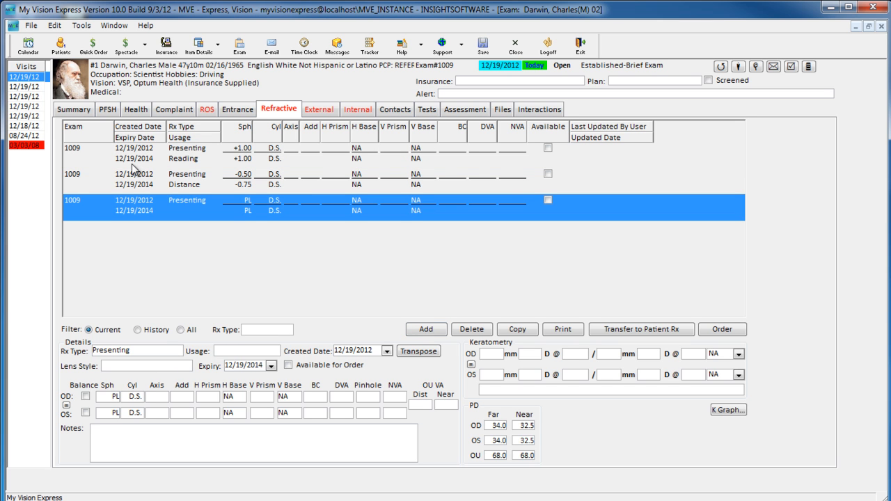
click(178, 353)
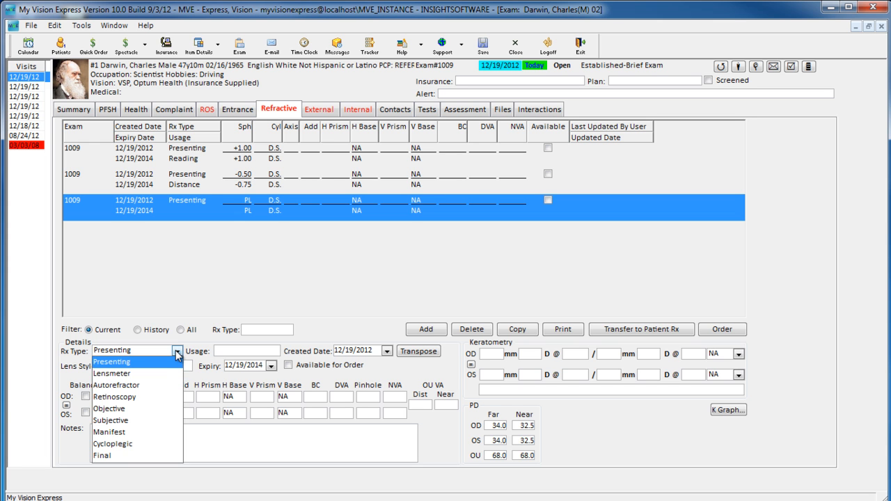
click(133, 385)
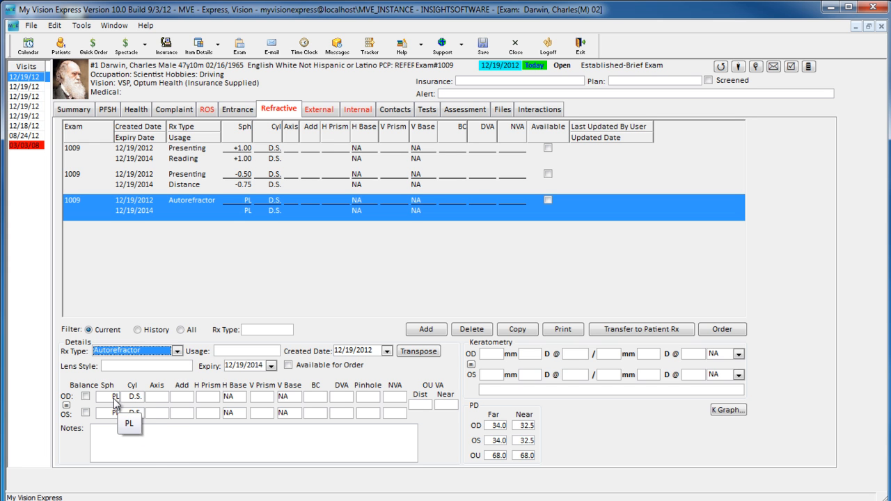
click(115, 404)
click(115, 441)
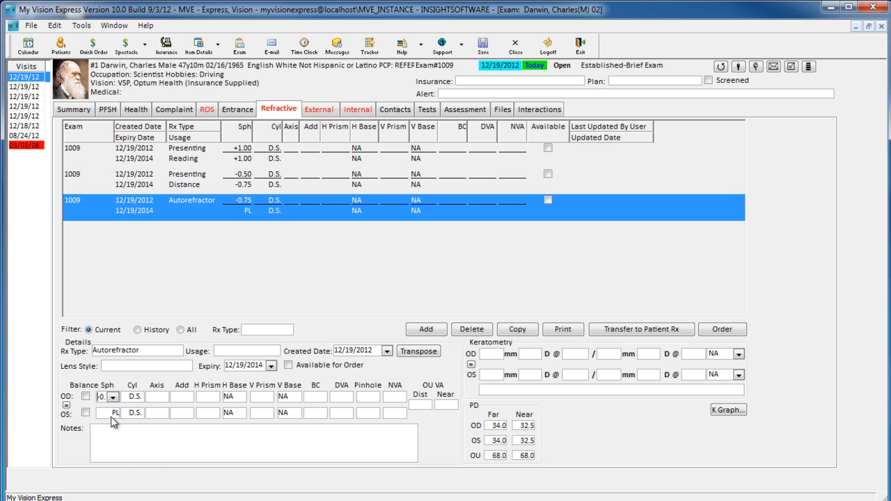
click(111, 413)
click(115, 458)
Step: Set the Autorefractor prescription's cylinder to -0.50 for both eyes, with axis 10 for OD and 20 for OS
click(137, 400)
click(139, 398)
click(136, 425)
click(139, 413)
click(136, 443)
click(158, 398)
text(10)
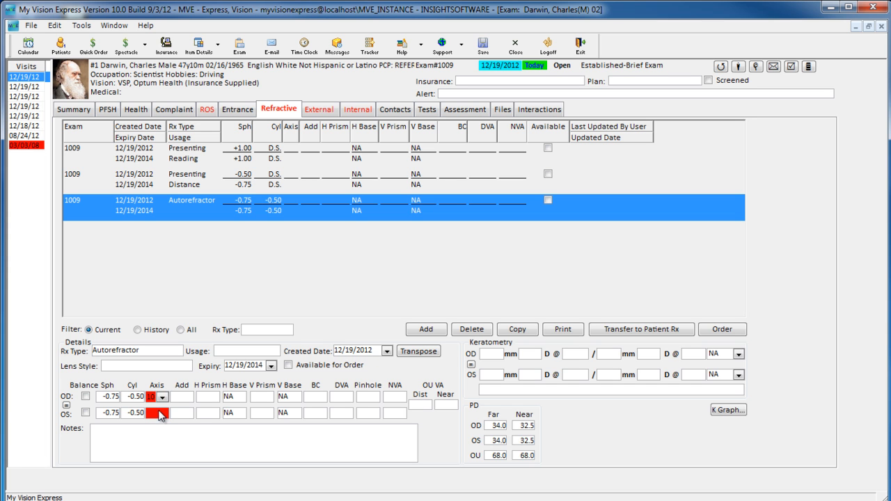
click(162, 414)
text(20)
click(256, 415)
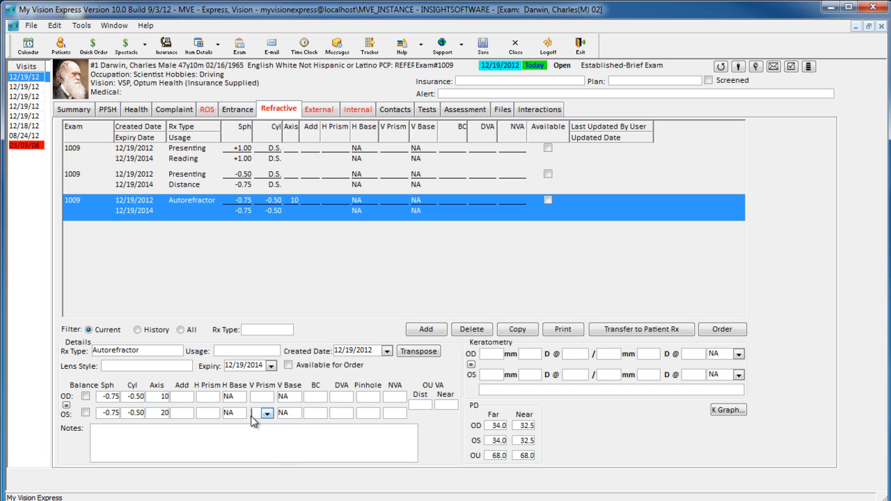
click(281, 458)
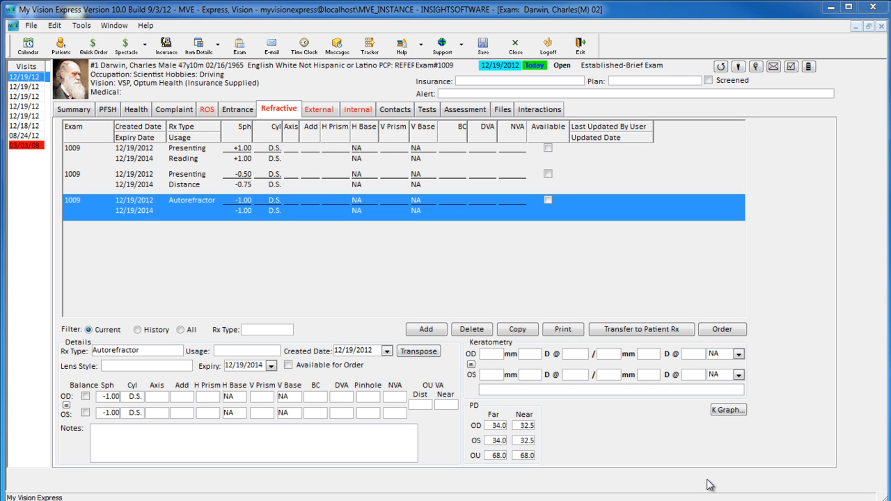
Step: Copy the Autorefractor prescription and change the copy's Rx type to Objective
click(518, 329)
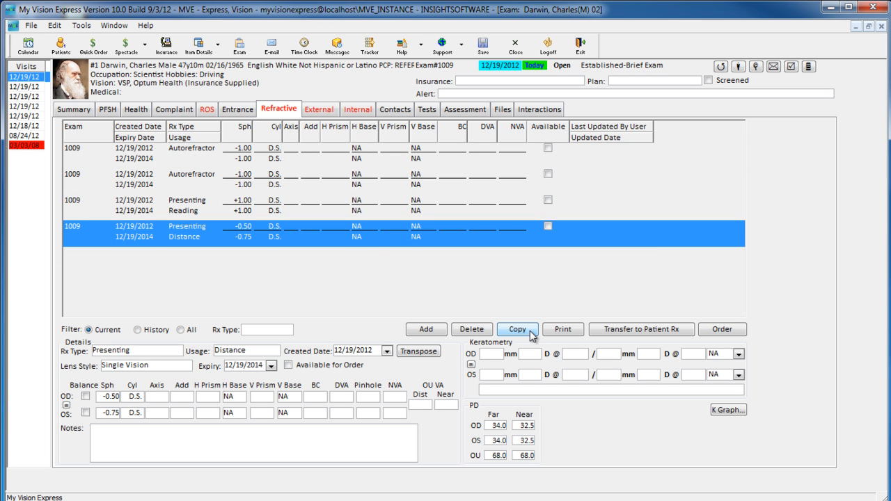
click(198, 154)
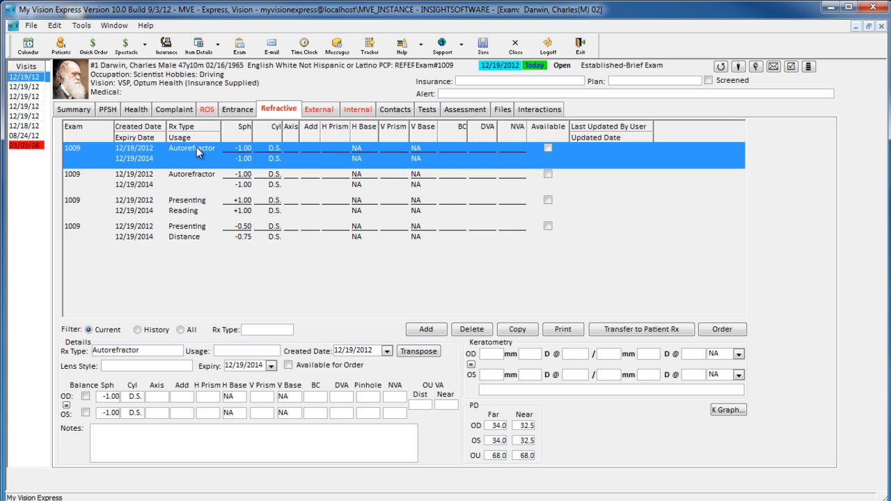
click(178, 351)
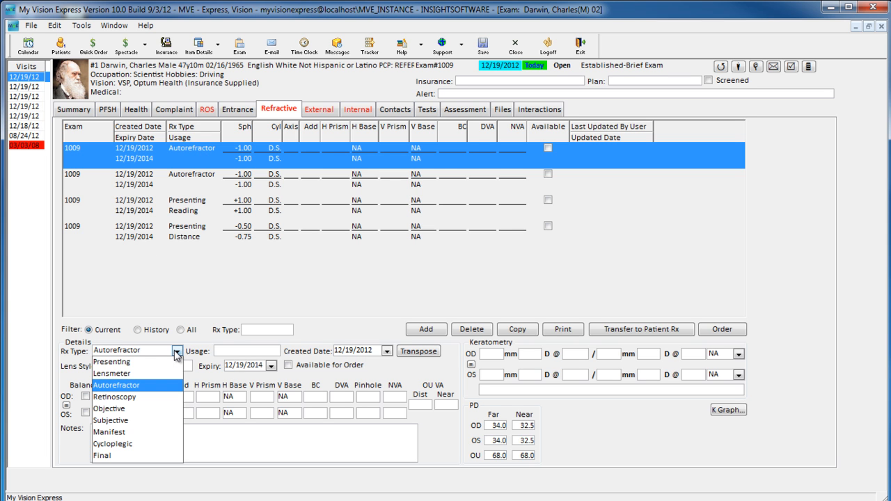
click(135, 409)
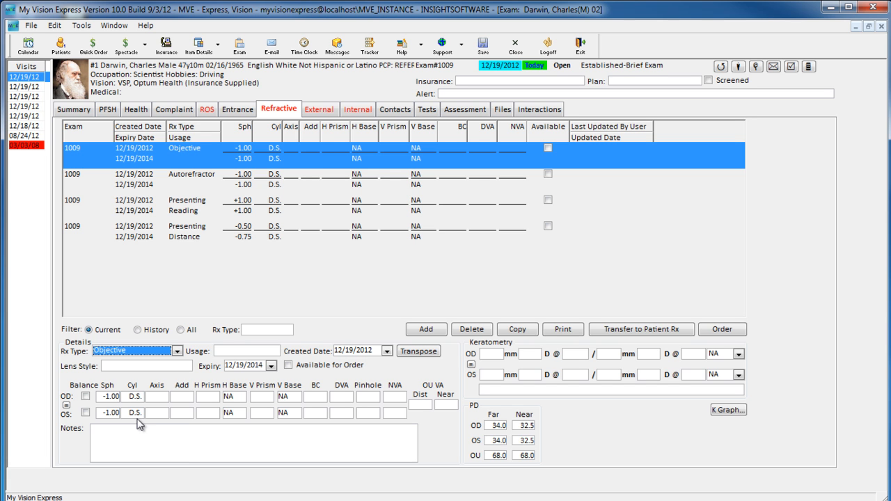
Step: Give the Objective prescription cylinder -0.25 with axis 100 for OD and cylinder -0.50 with axis 10 for OS
click(137, 397)
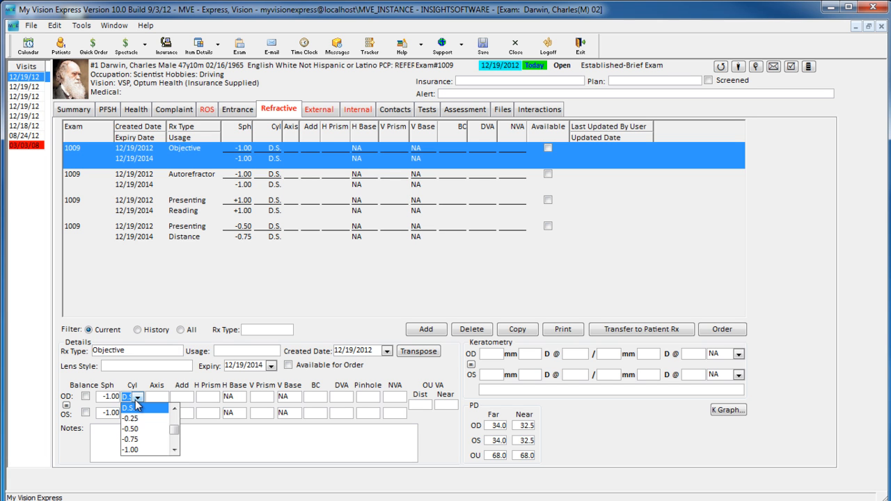
click(135, 428)
click(132, 412)
click(138, 413)
click(143, 435)
click(160, 399)
text(100)
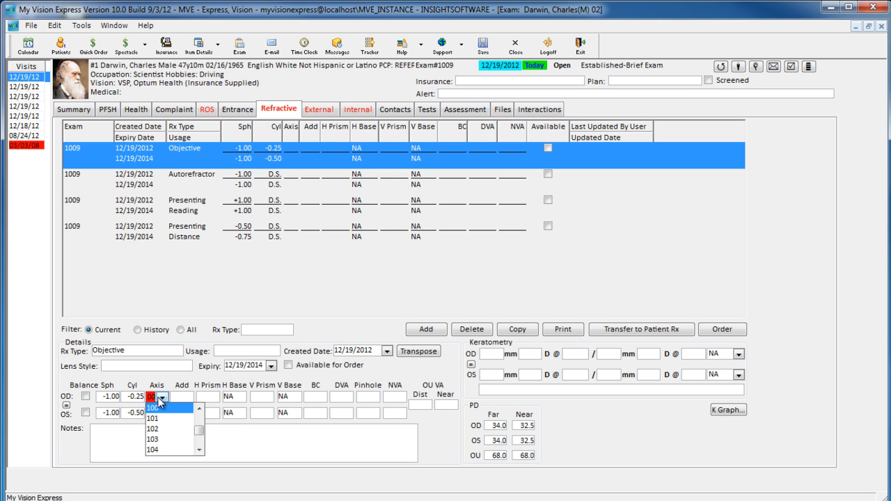
click(232, 434)
click(157, 413)
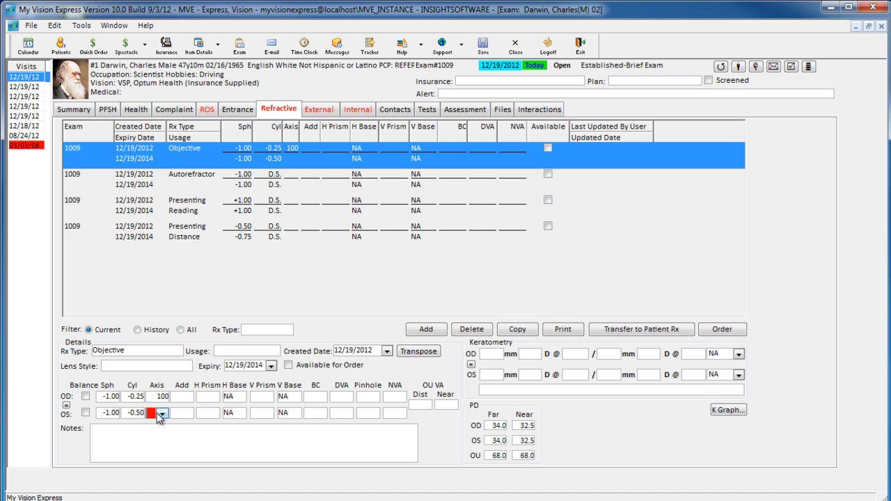
text(10)
click(229, 452)
Step: Copy the Objective prescription and change the copy's Rx type to Cycloplegic
click(519, 329)
click(179, 160)
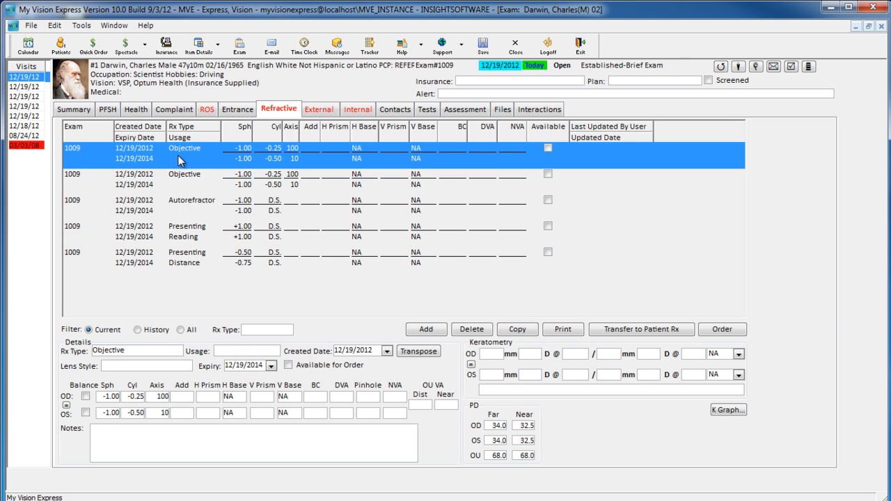
click(178, 351)
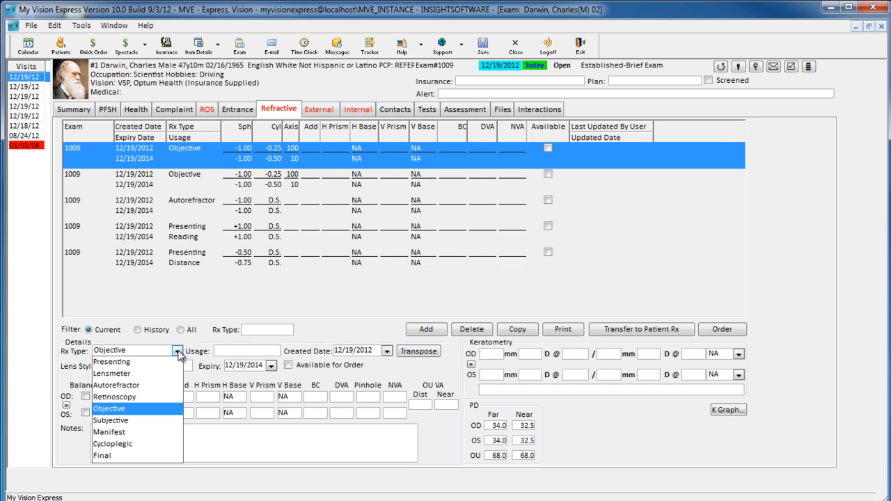
click(132, 443)
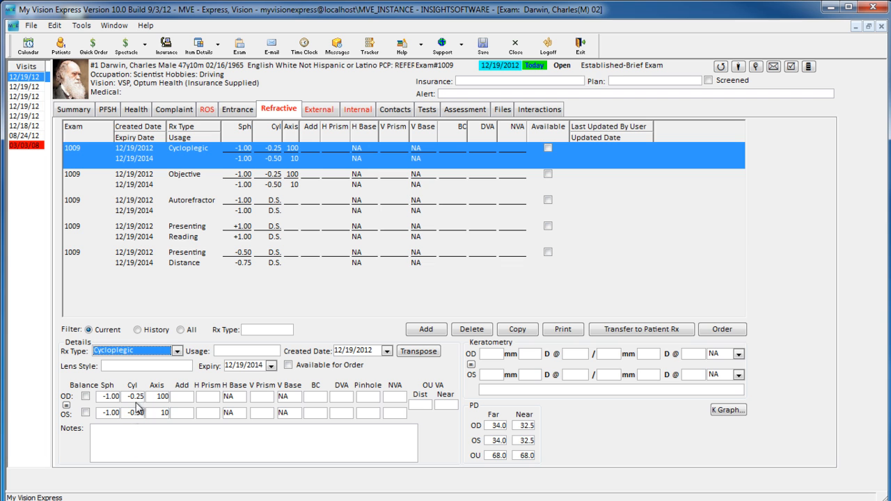
Step: Clear the cylinder and axis values for both eyes in the Cycloplegic prescription and make a copy of it
click(137, 397)
key(Delete)
click(161, 396)
key(Delete)
click(244, 448)
click(129, 413)
key(Delete)
click(194, 434)
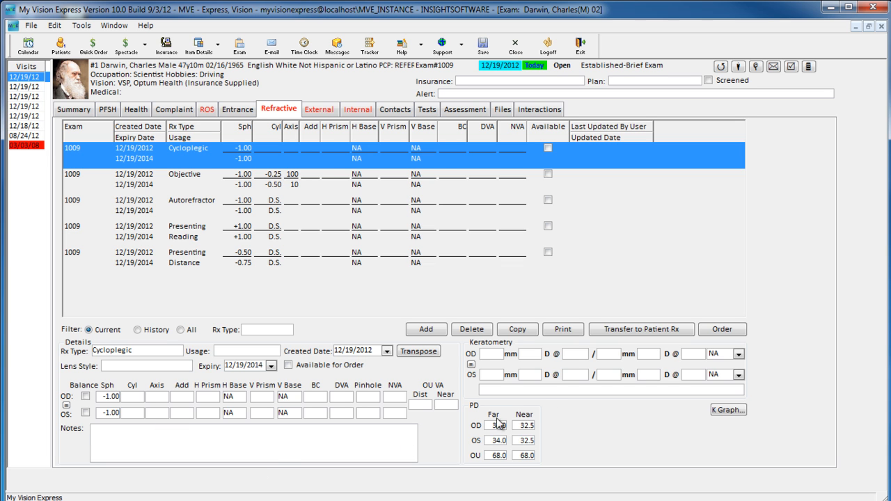
click(524, 331)
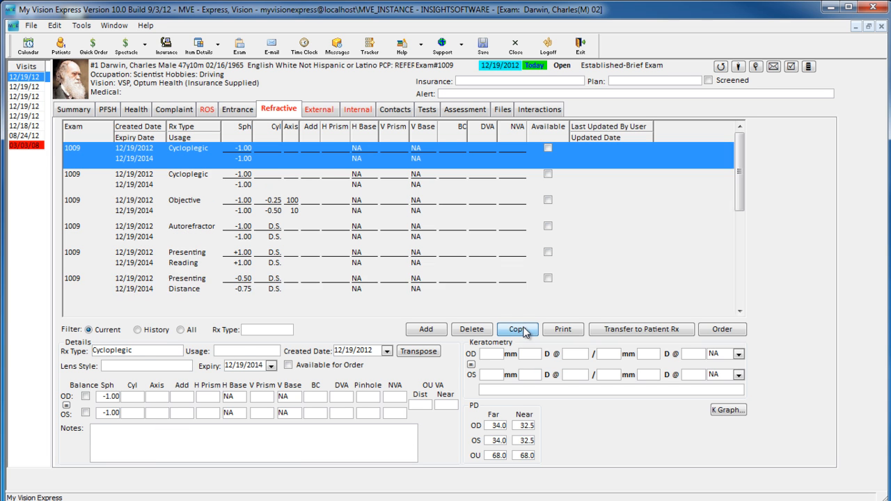
Step: Change the copied prescription's Rx type to Final and transfer it to the patient Rx, discontinuing previous prescriptions of the same type
click(198, 151)
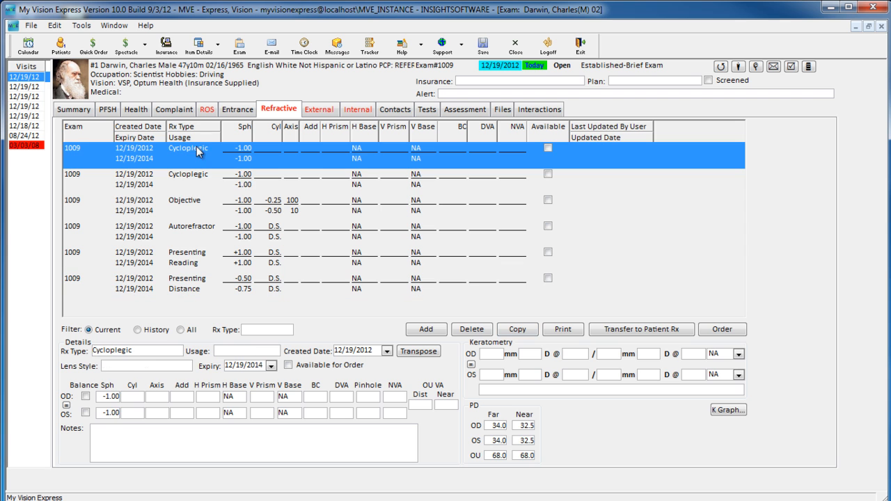
click(177, 351)
click(122, 456)
click(205, 458)
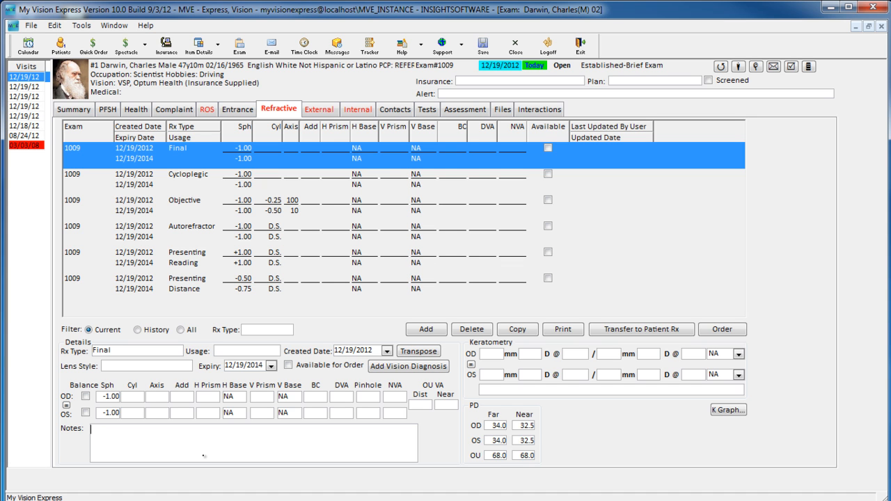
click(684, 331)
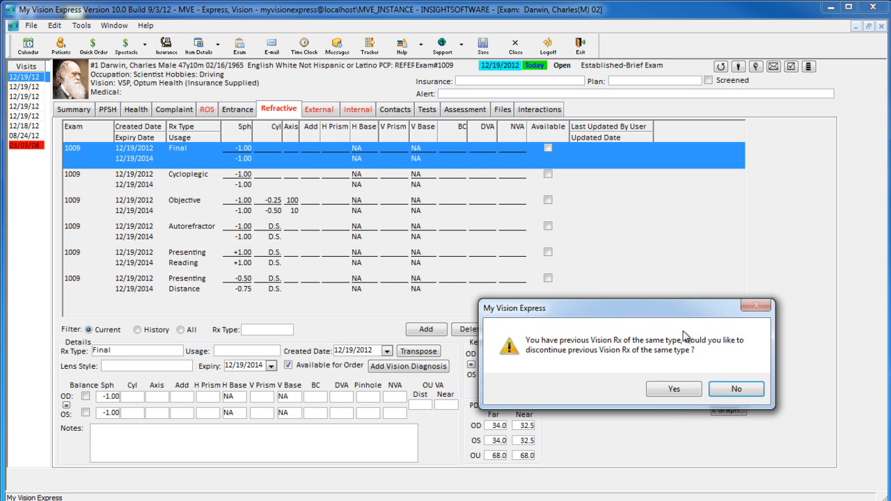
click(673, 390)
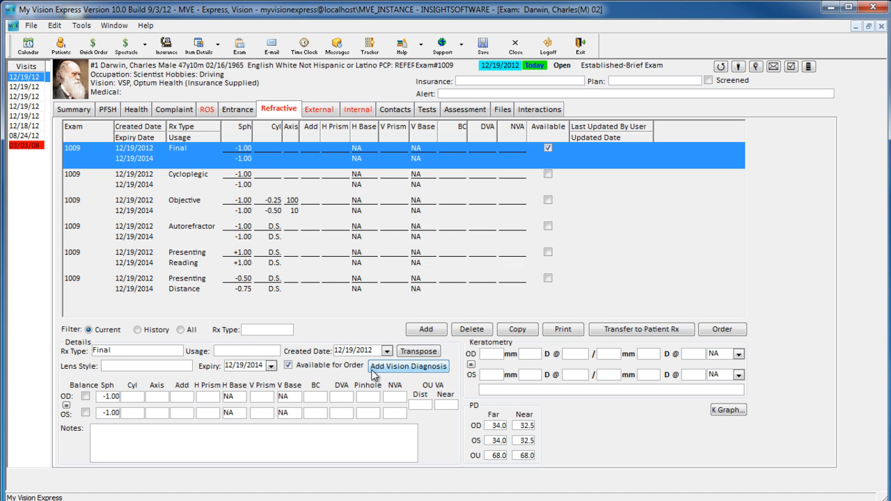
Step: Add vision diagnosis ICD 367.1 and the refractive charge to the exam, and check both entries in the assessment
click(420, 375)
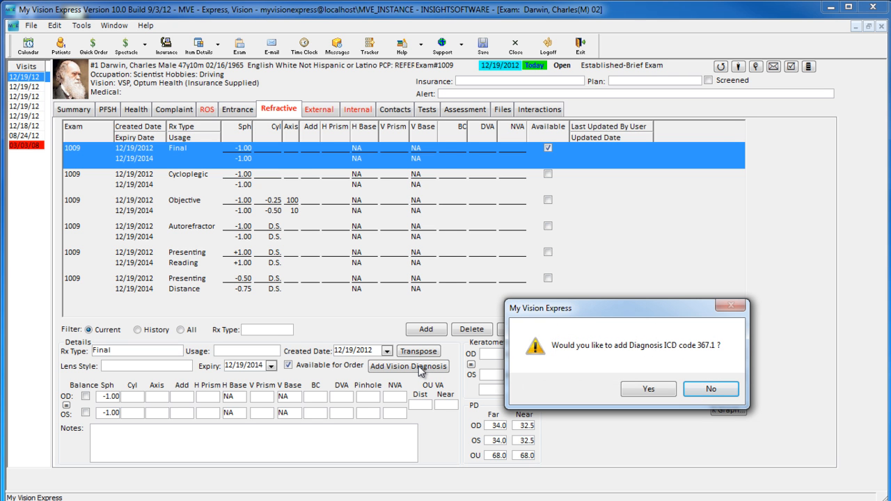
click(665, 391)
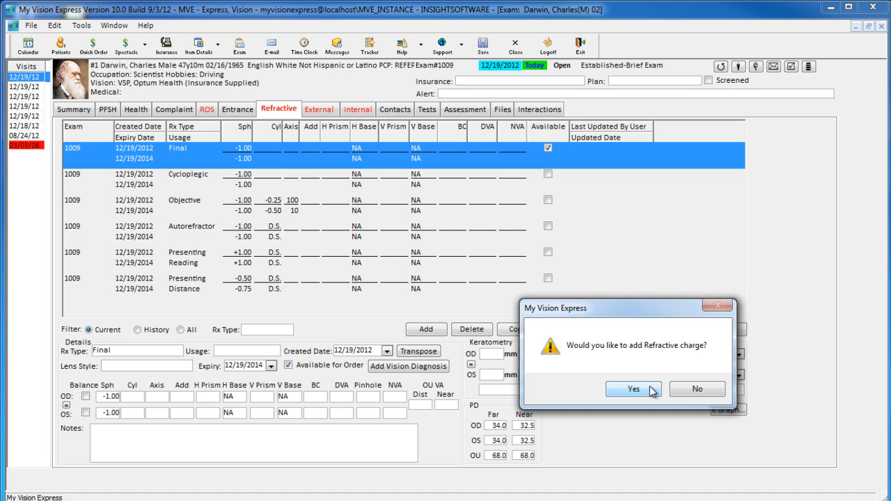
click(653, 391)
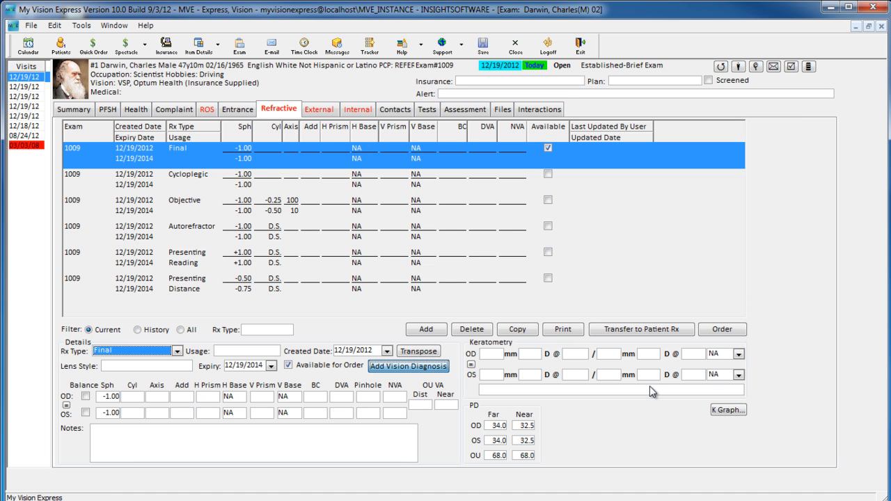
click(466, 110)
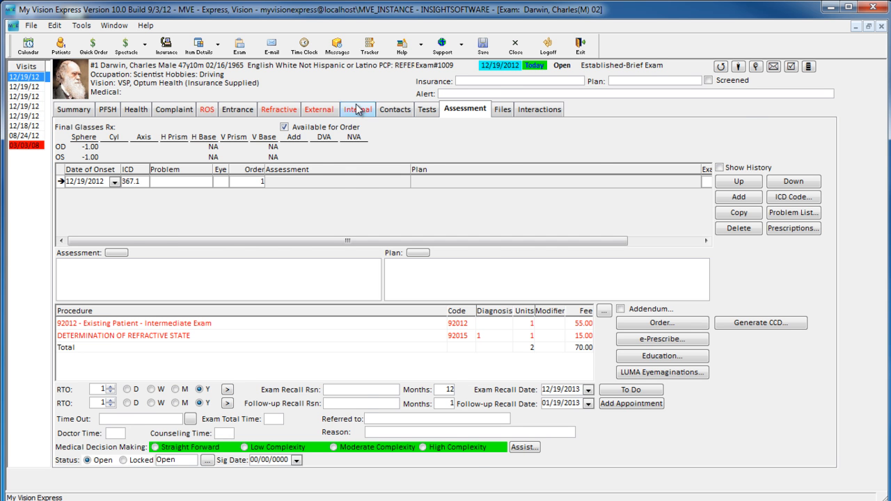
Step: Enter cylinder +1.00 and axis 3 for OD in the Final refractive prescription and transpose it
click(278, 110)
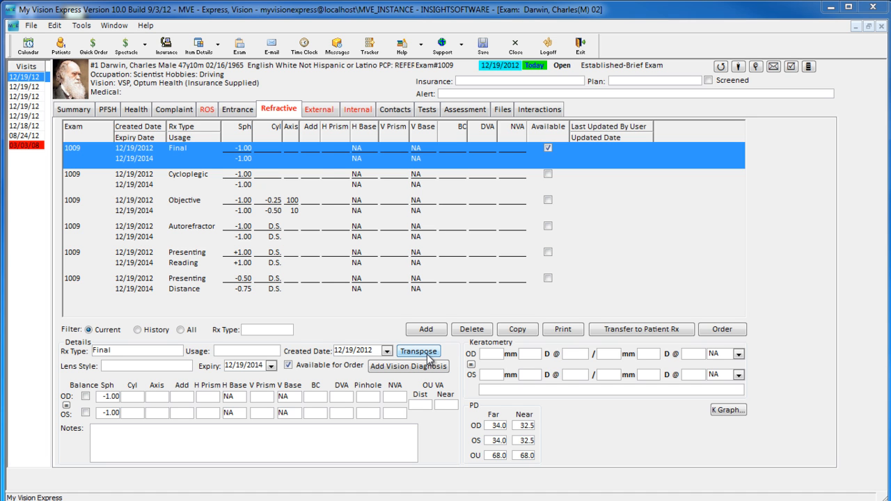
click(132, 397)
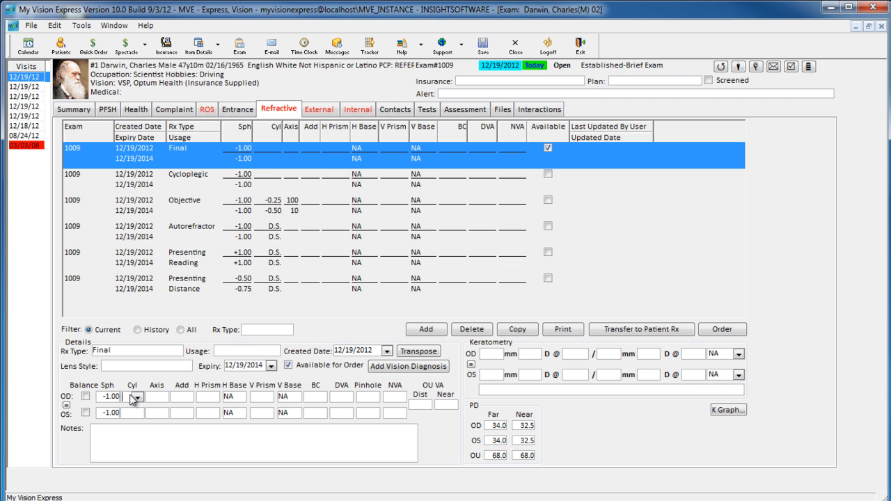
text(1)
click(162, 398)
click(160, 429)
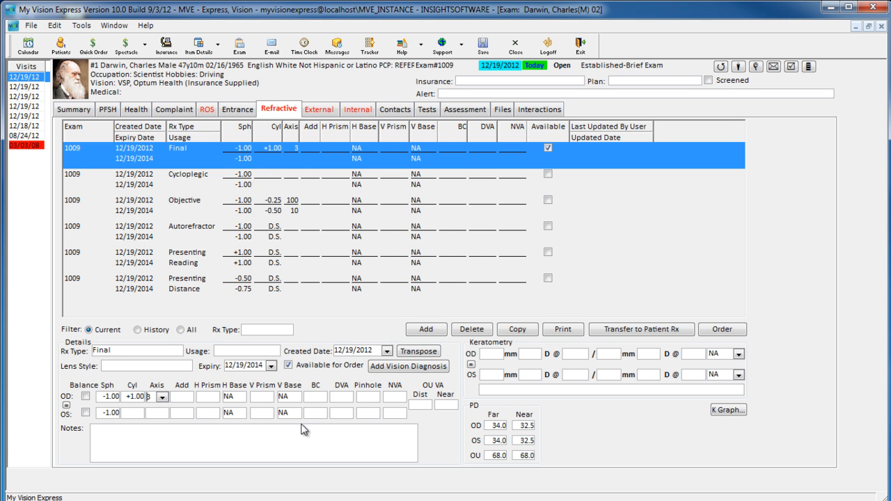
click(414, 354)
click(414, 353)
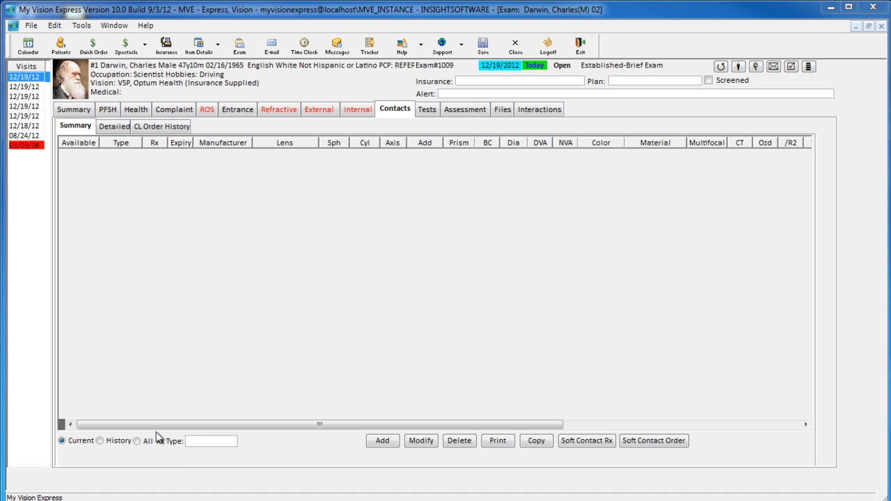
Step: View the patient's contact lens prescription history and return to the current prescriptions
click(100, 442)
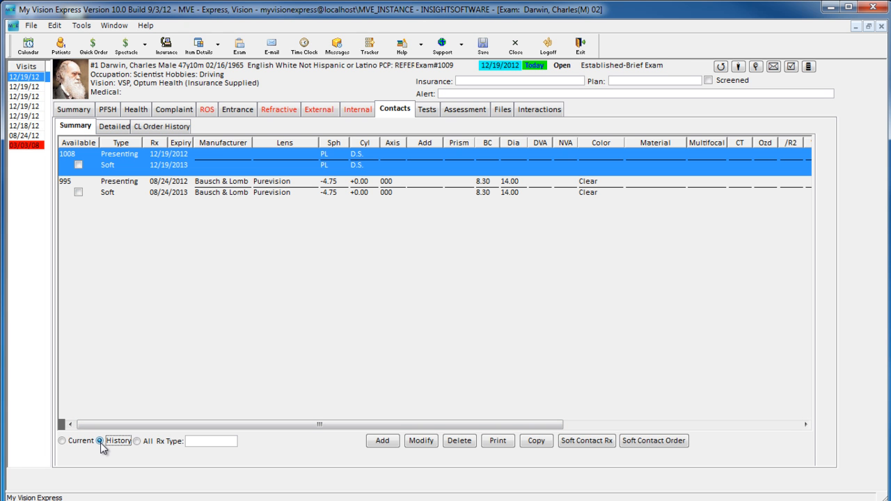
click(226, 440)
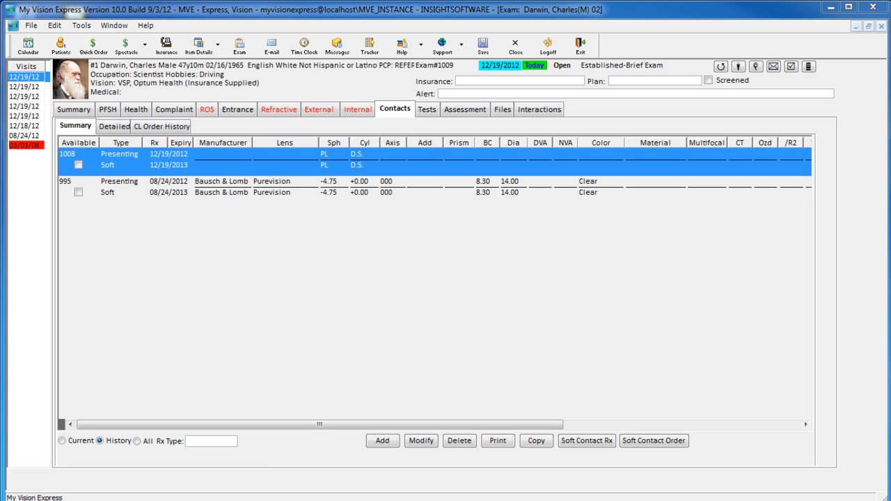
click(77, 443)
Step: Add a Presenting soft contact lens prescription with sphere -0.75 for OD and -0.50 for OS
click(386, 444)
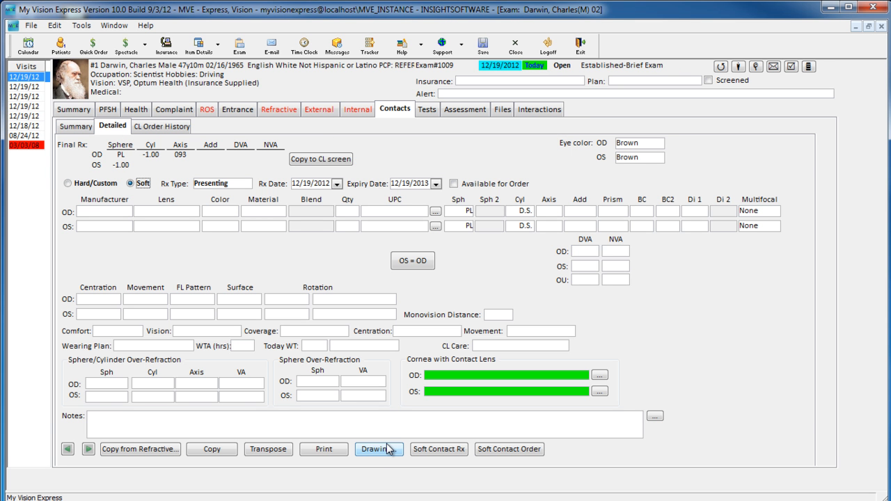
click(479, 213)
click(467, 211)
click(465, 253)
click(460, 227)
click(467, 226)
click(460, 258)
Step: Pick the Bausch & Lomb Purevision lens from inventory for OD, using the clear configuration with base curve 8.30 and diameter 14.00
click(436, 213)
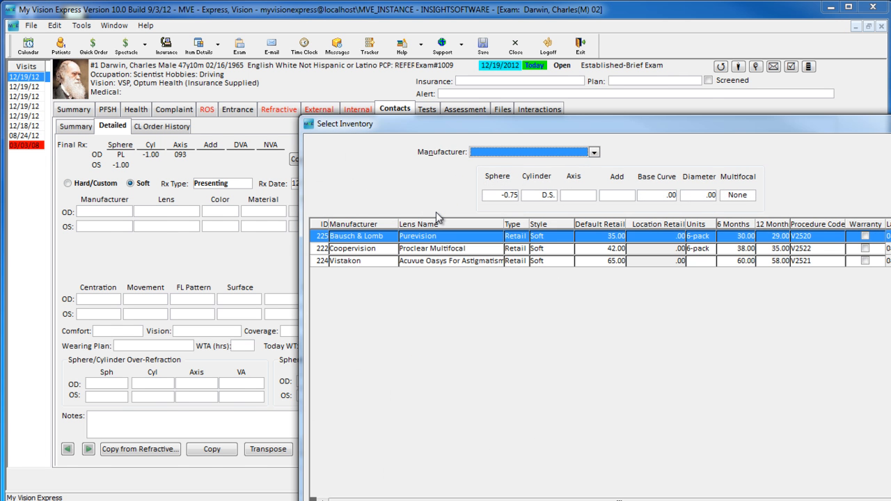
drag(461, 122, 384, 48)
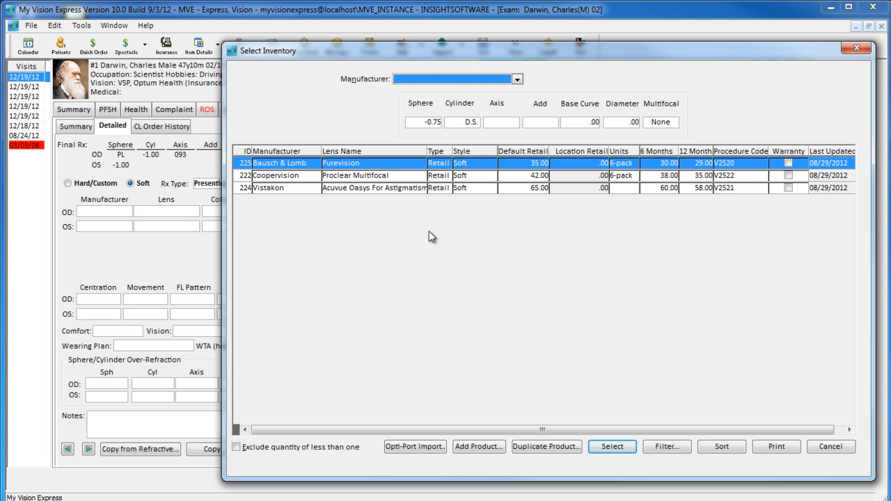
click(519, 80)
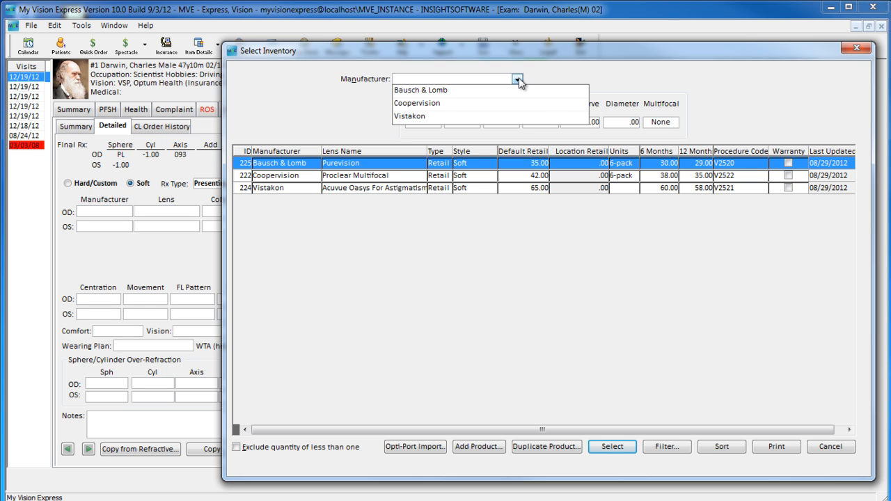
click(517, 90)
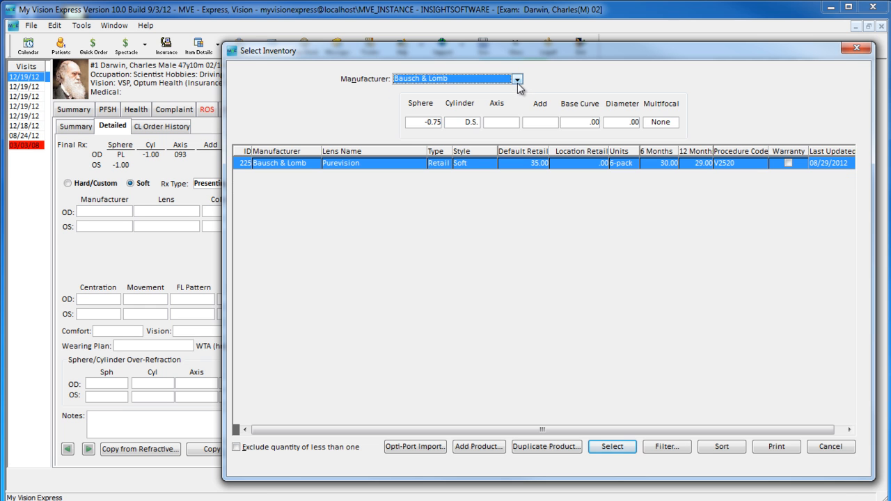
click(518, 79)
click(497, 103)
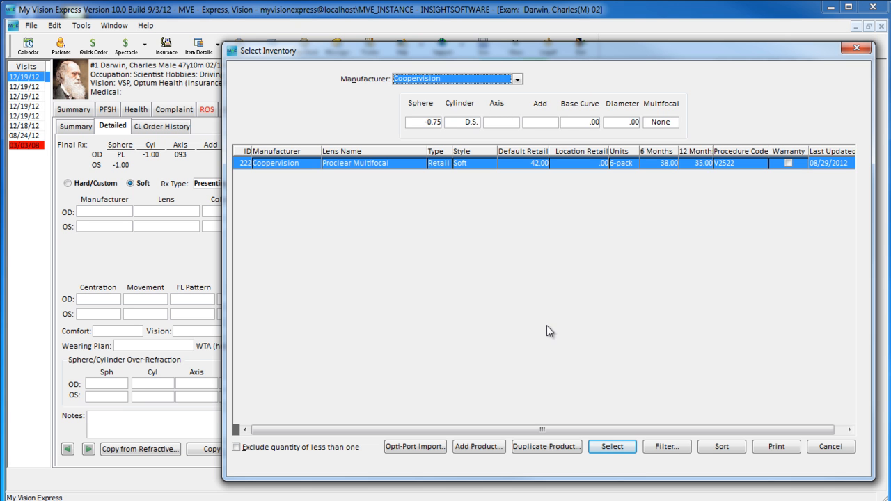
click(518, 79)
click(500, 90)
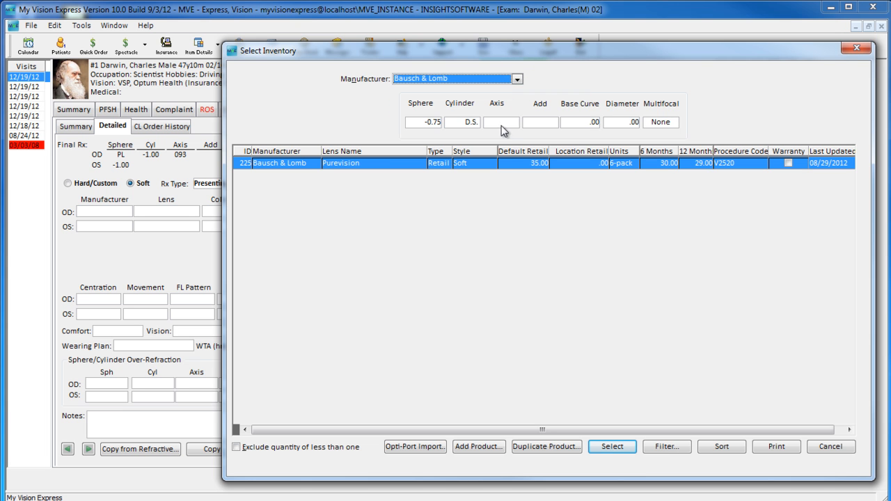
click(617, 449)
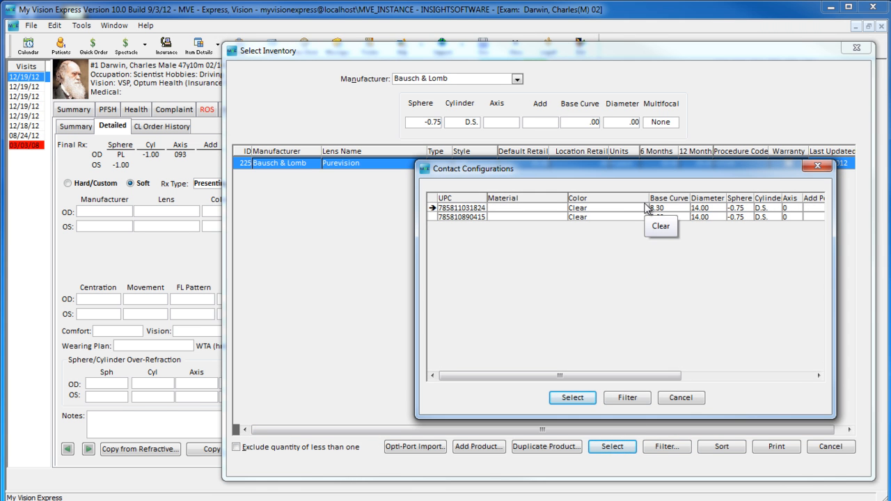
double_click(646, 208)
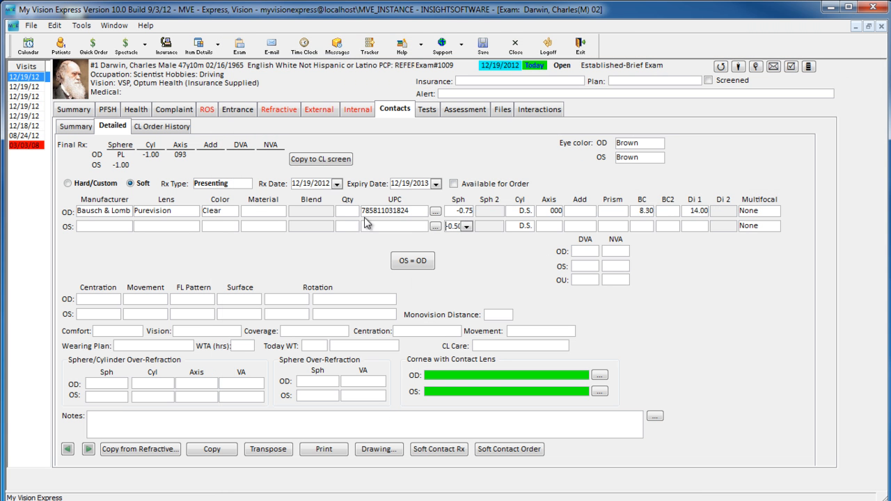
Step: Pick the Bausch & Lomb Purevision lens from inventory for OS, using the clear configuration with base curve 8.60 and diameter 14.00
click(435, 226)
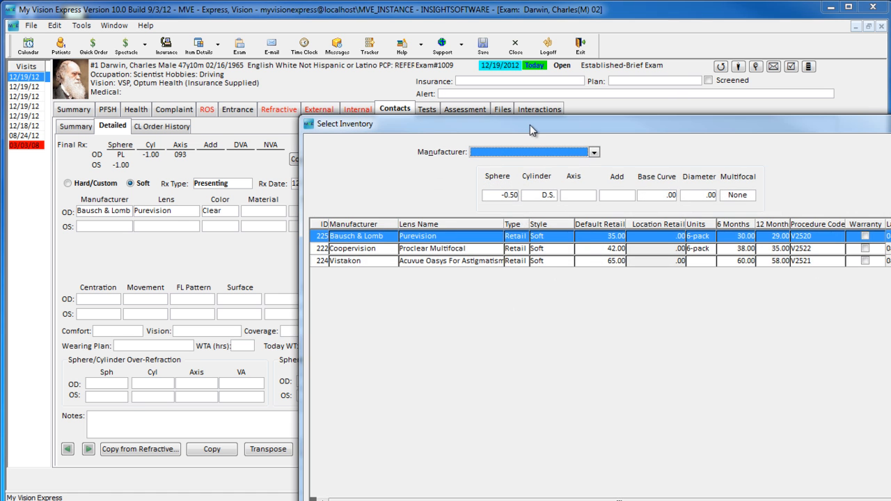
drag(529, 125, 498, 22)
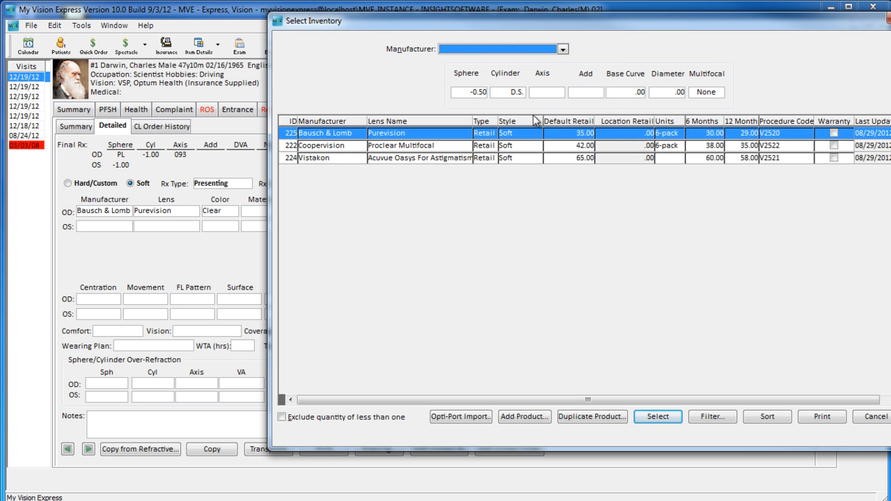
double_click(534, 135)
double_click(590, 218)
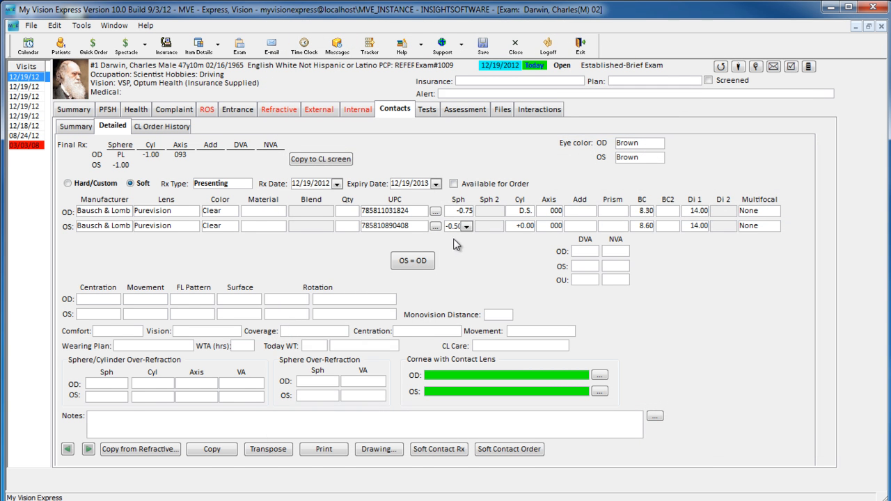
Step: Set the OS base curve of the Presenting contact lens prescription to 8.30
click(645, 230)
click(643, 226)
click(643, 226)
click(644, 227)
click(385, 211)
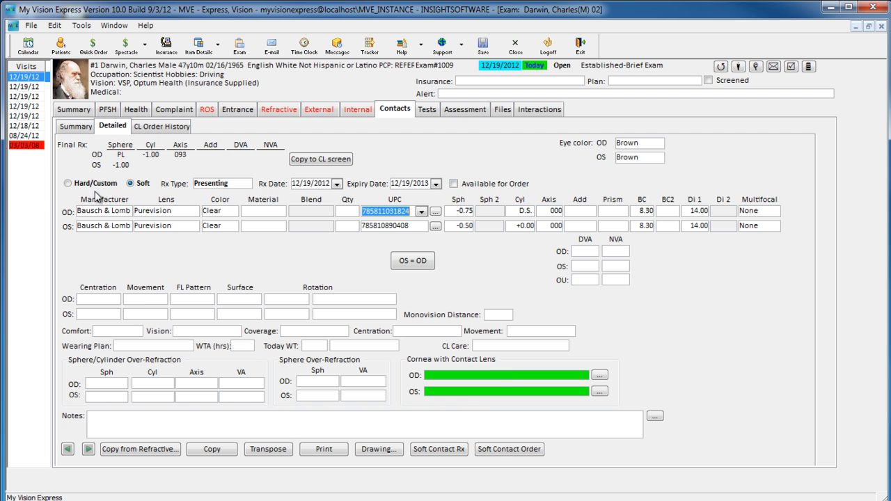
Step: Copy the Presenting contact lens prescription as a Trial, set its OD sphere to -1.00 and choose another OS sphere
click(78, 127)
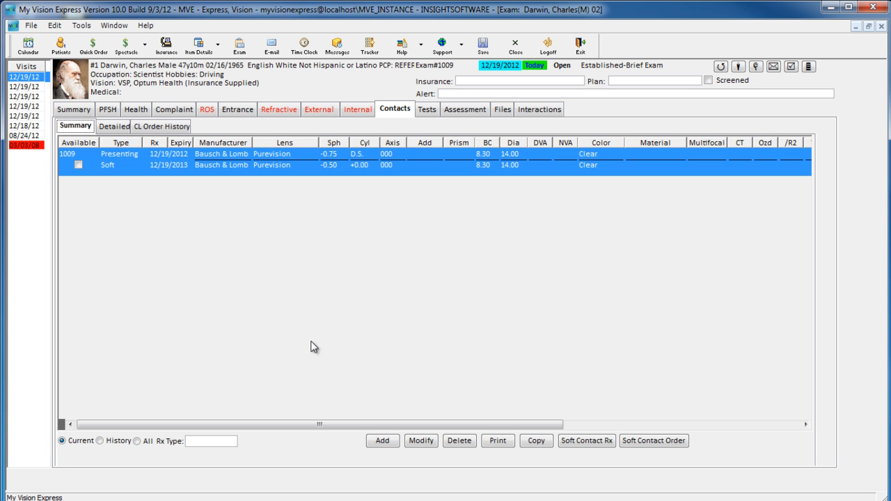
click(534, 443)
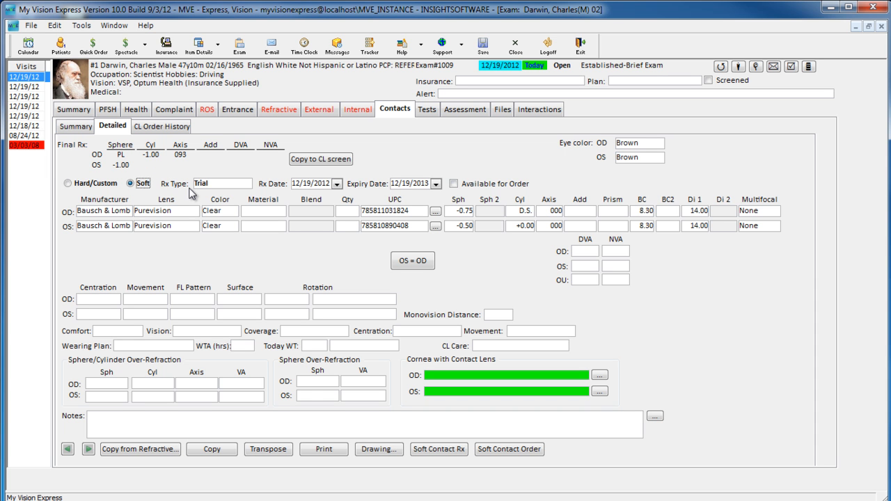
click(472, 212)
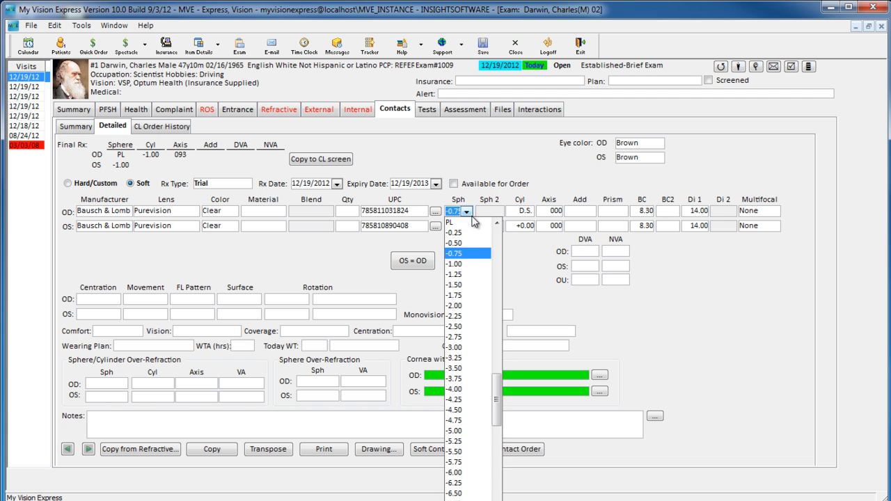
click(464, 265)
click(466, 227)
click(465, 258)
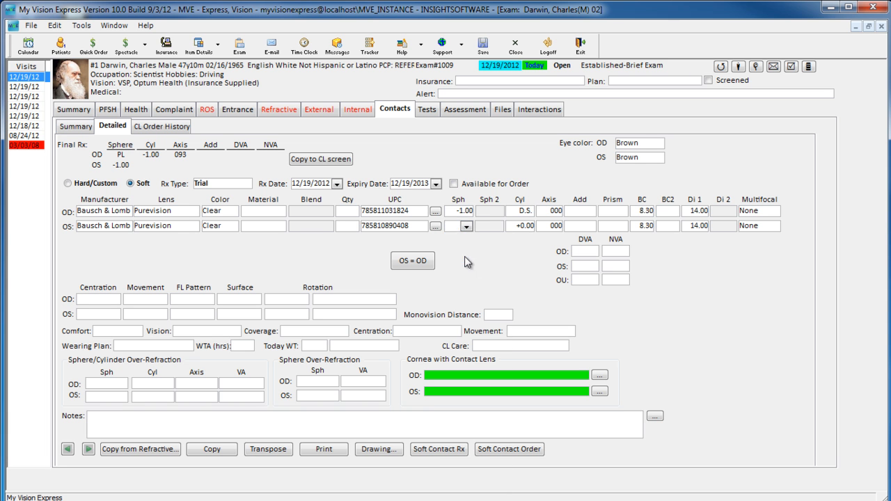
Step: Filter the OD lens inventory to Coopervision, with the base curve and diameter criteria cleared
click(436, 213)
click(593, 152)
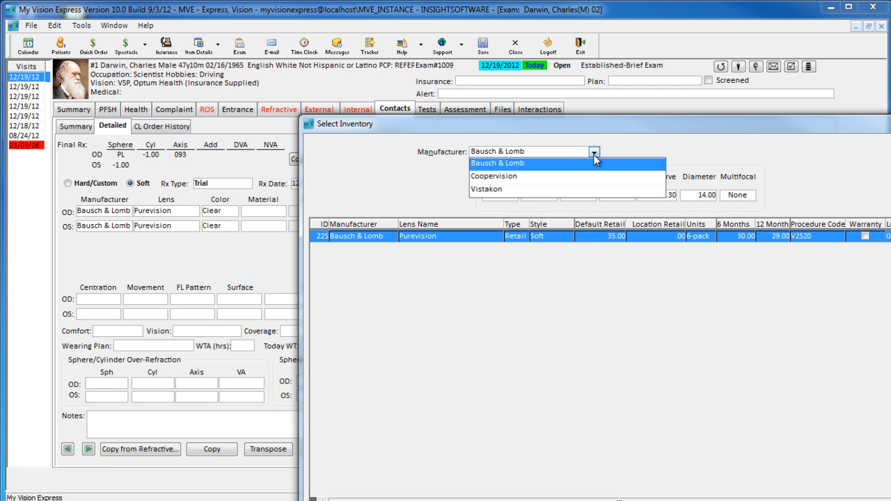
click(561, 188)
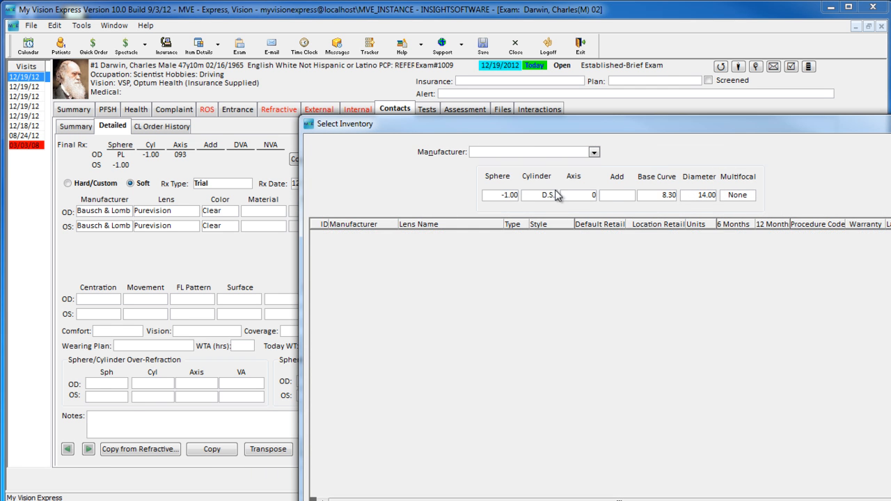
click(661, 197)
double_click(660, 197)
key(Delete)
double_click(703, 197)
key(Delete)
click(595, 152)
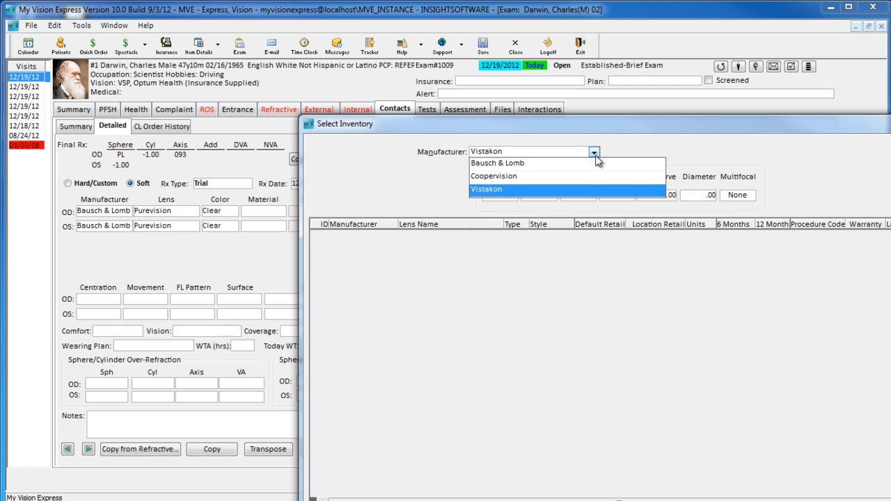
click(588, 178)
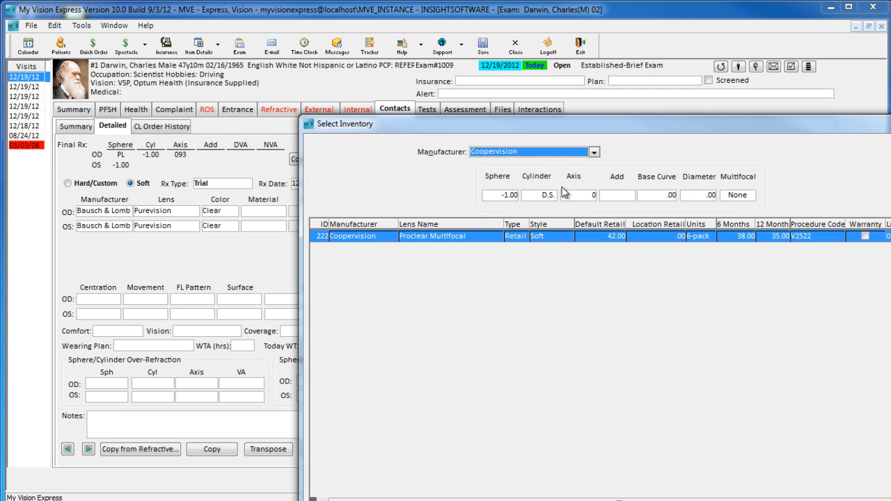
Step: Pick the Proclear Multifocal lens for OD with base curve 8.70, diameter 14.40 and add +1.00, and copy it to OS
drag(541, 124, 493, 68)
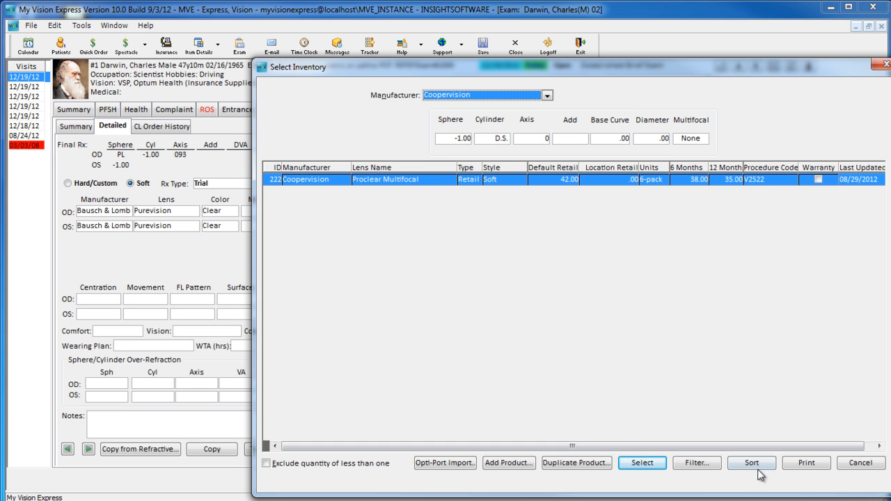
click(643, 463)
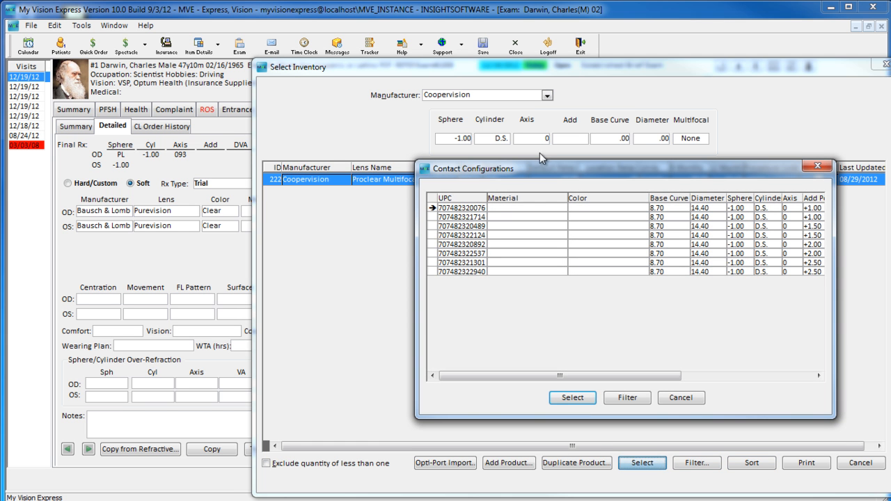
double_click(711, 209)
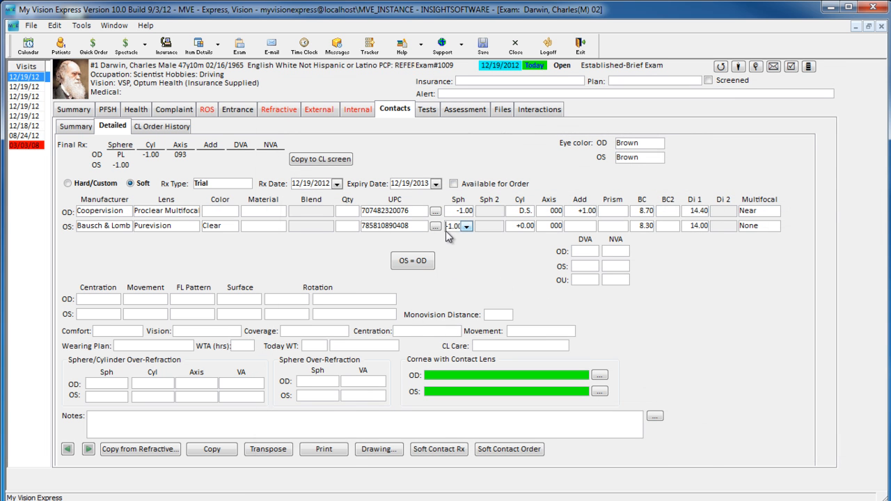
click(415, 266)
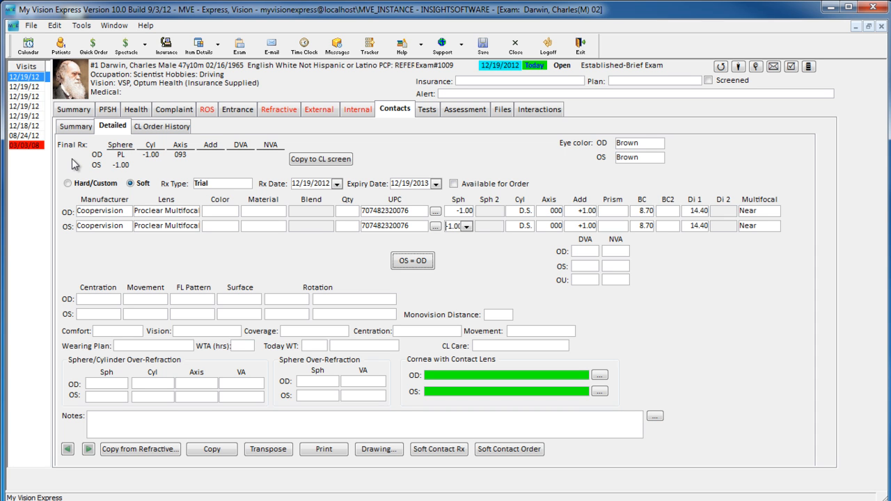
Step: Copy the final refractive Rx to the Trial contact lens prescription, clear the OD cylinder and axis, and set the OD sphere to -1.00
click(330, 161)
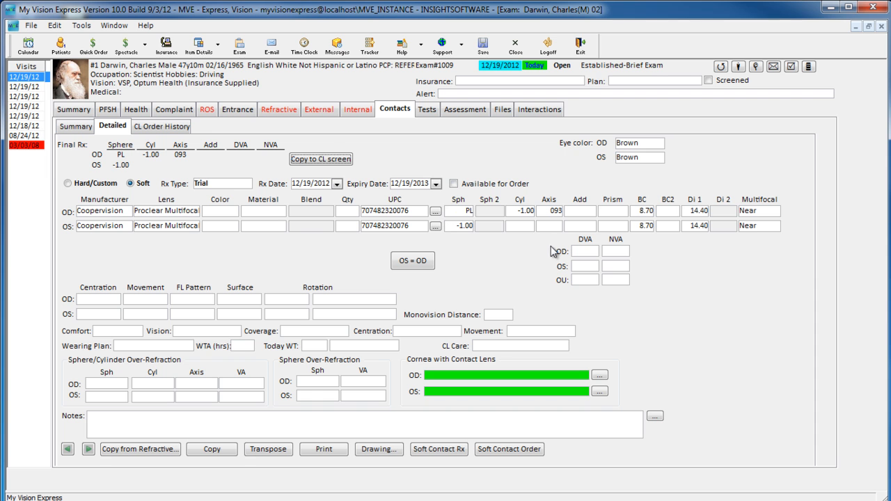
click(531, 212)
key(Delete)
click(542, 211)
key(Delete)
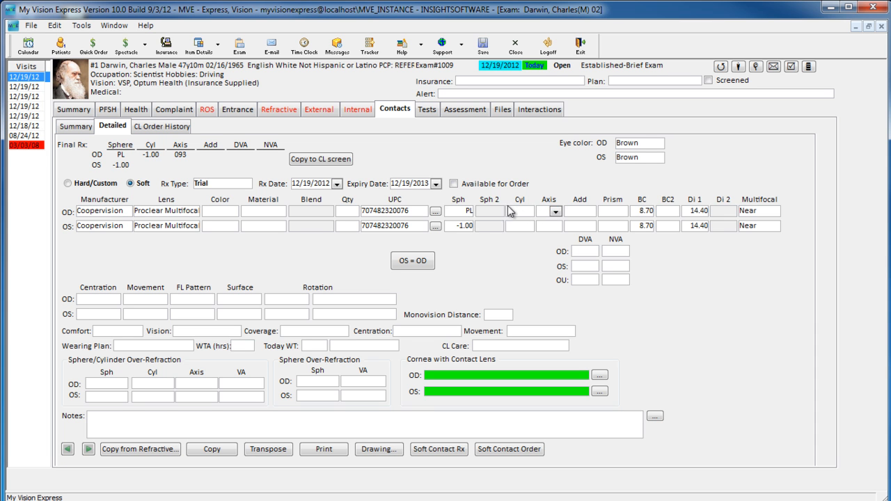
click(453, 211)
text(1.00)
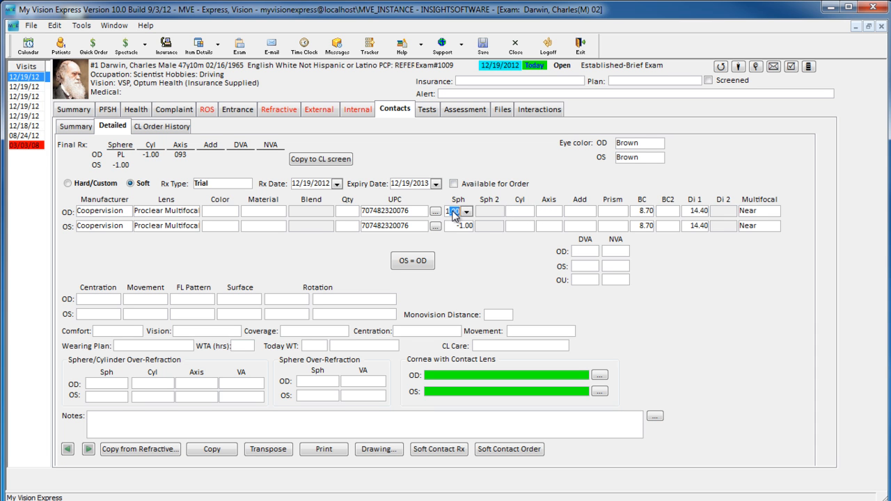
click(714, 298)
Step: Create a Final soft contact lens prescription from the Trial, discontinuing the previous prescription of the same type
click(247, 184)
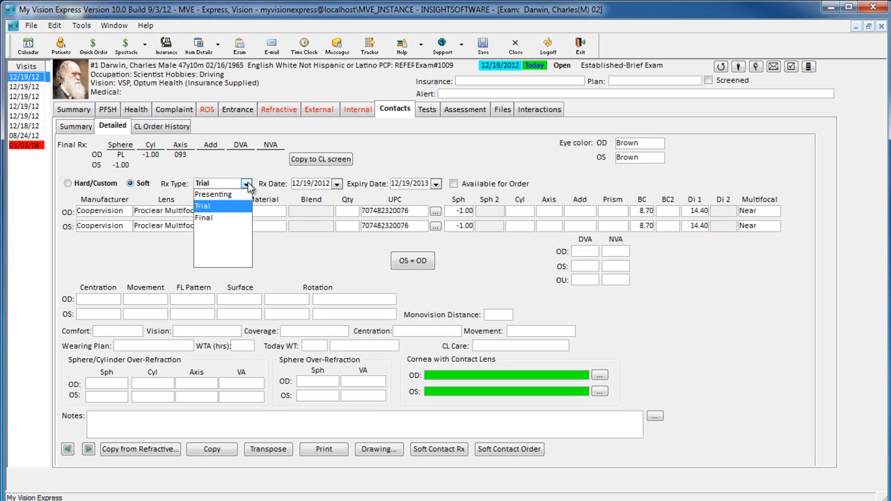
click(305, 248)
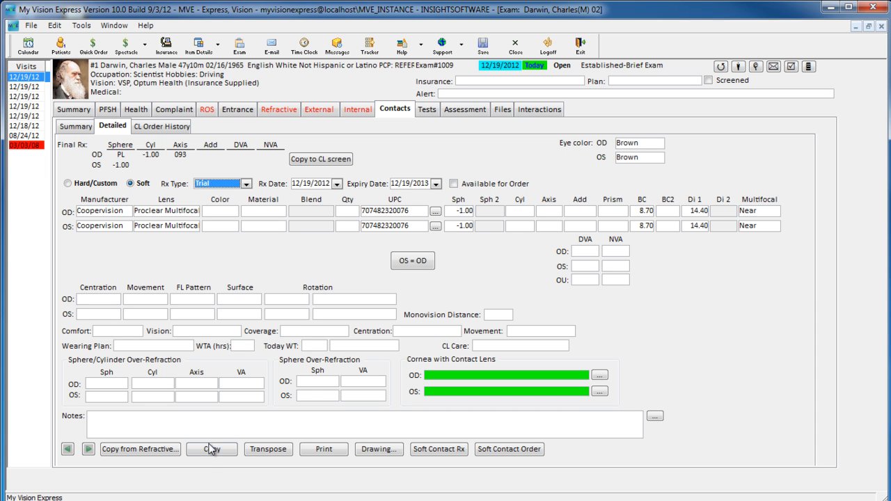
click(210, 451)
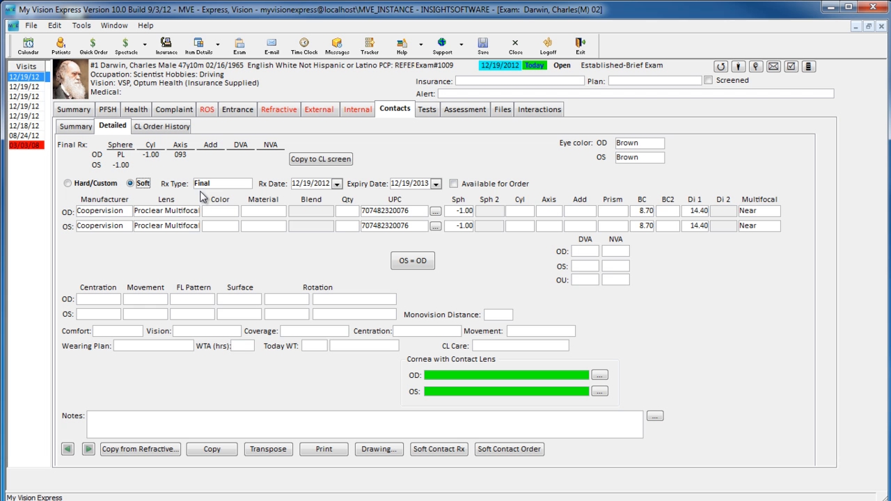
click(427, 452)
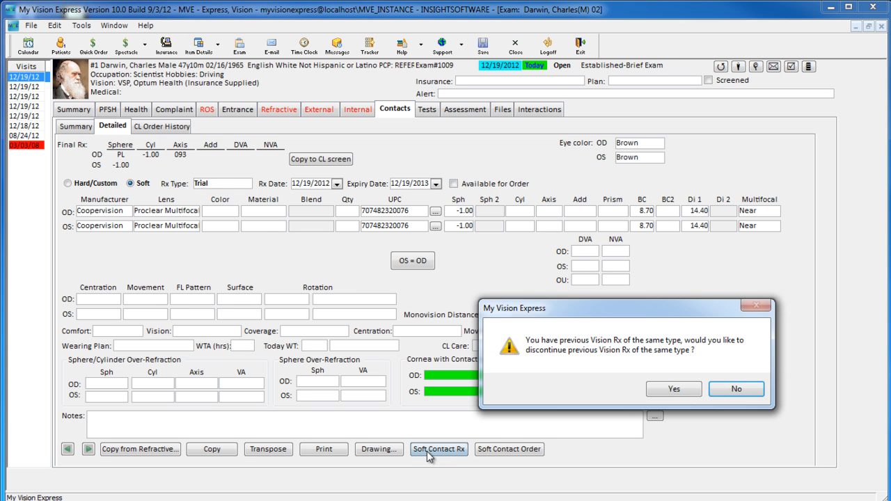
click(683, 390)
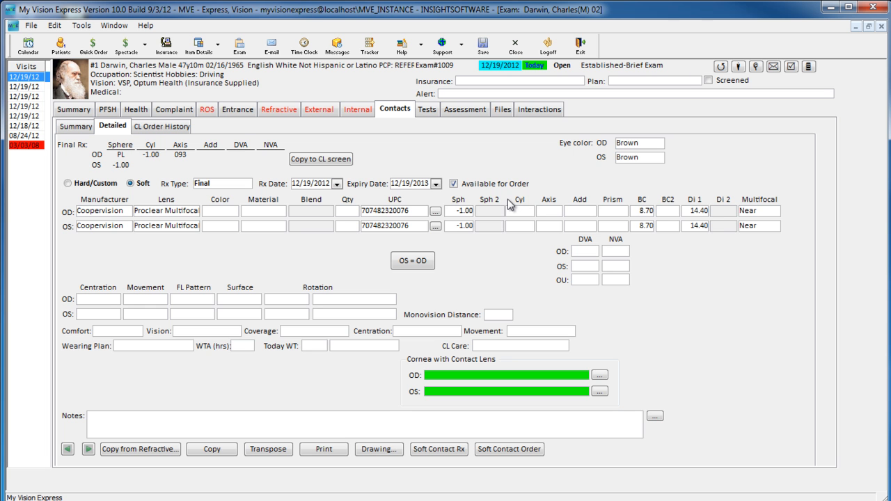
Step: Check the contact lens summary and set the Final prescription's OD and OS centration to inf
click(83, 127)
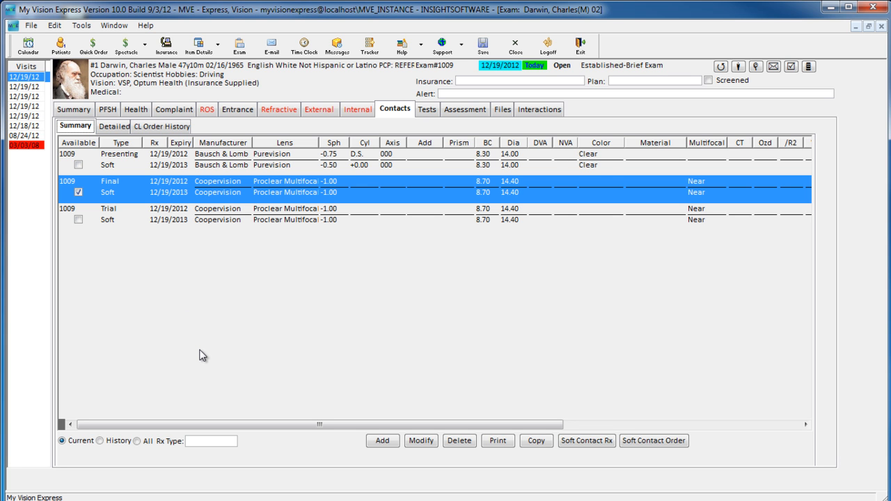
click(128, 127)
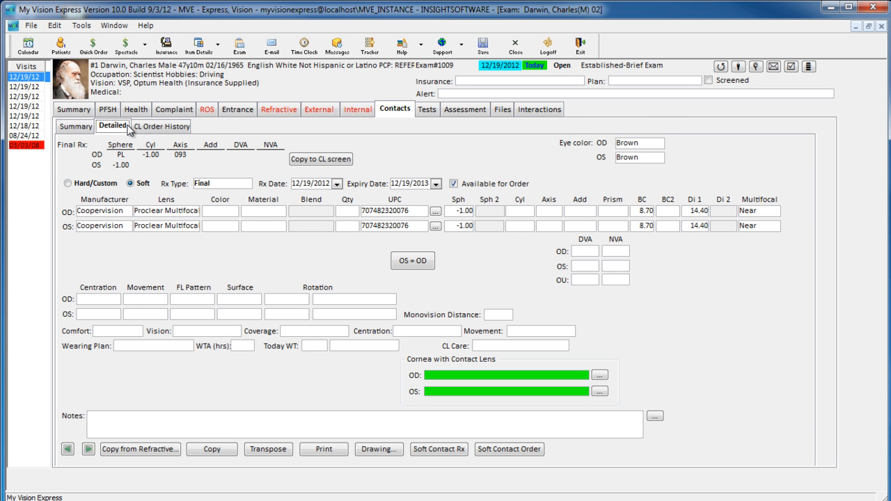
double_click(115, 305)
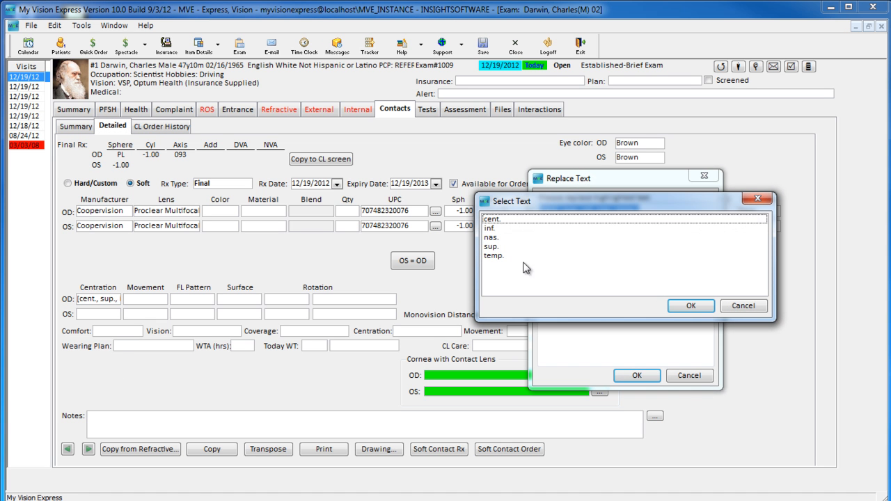
click(519, 230)
click(690, 308)
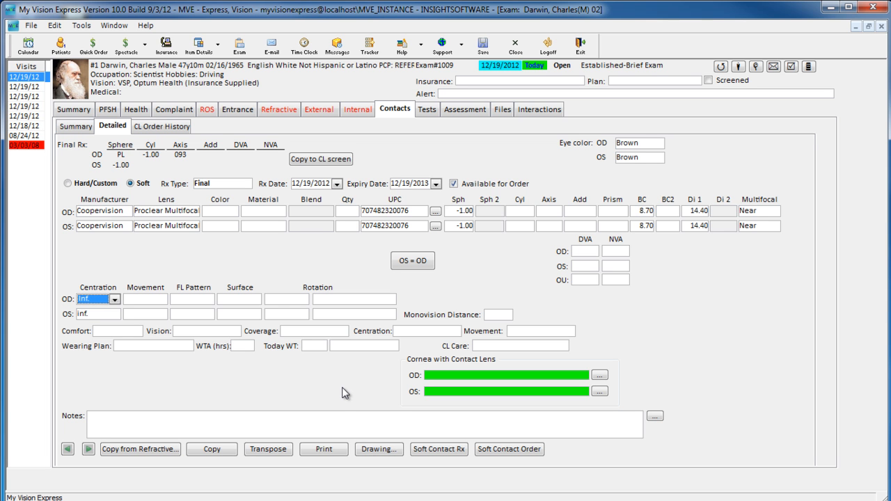
Step: View the contact lens order history and the dialog for attaching a file to the exam
click(167, 127)
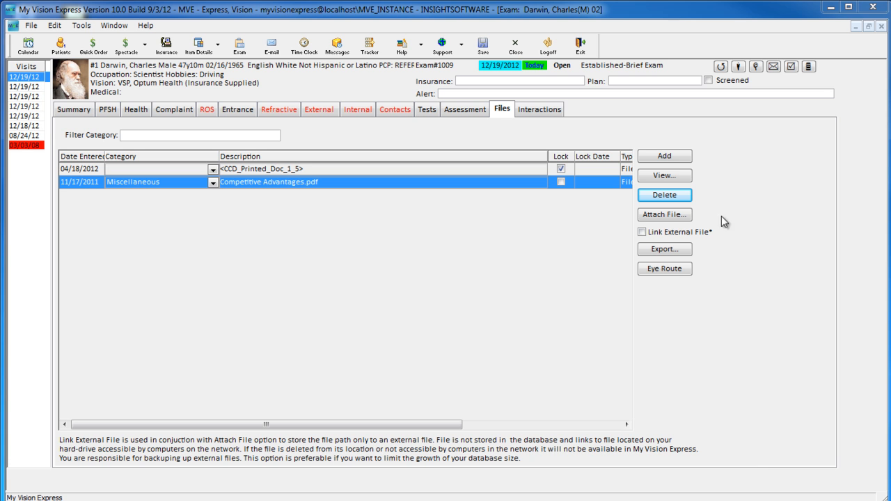
click(676, 217)
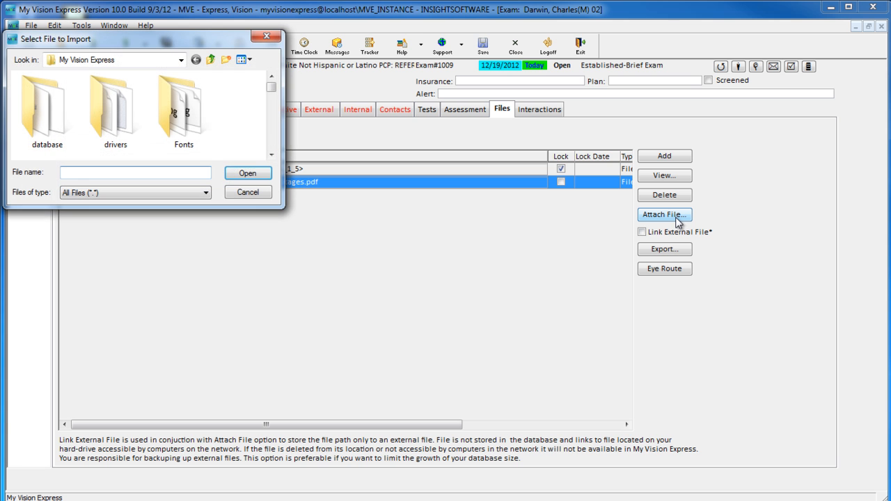
click(254, 192)
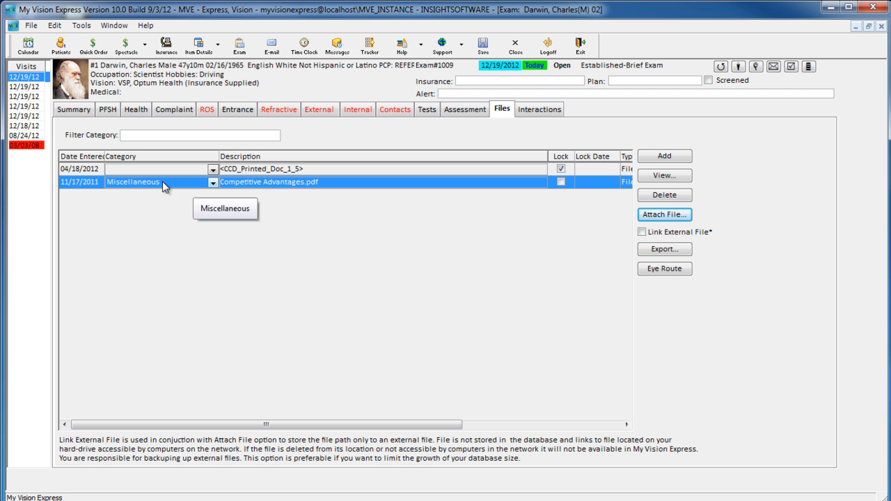
Step: Add an Autorefraction entry to the exam's files and view its scanning window without scanning anything
click(684, 163)
click(214, 197)
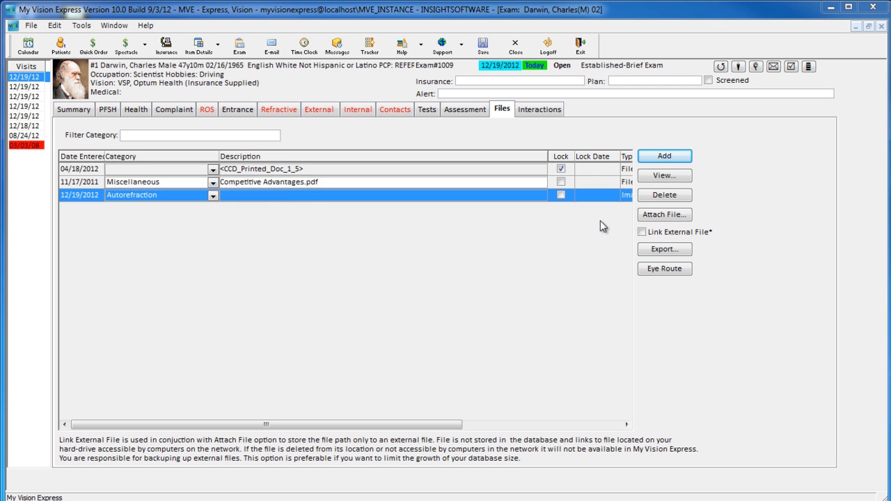
click(665, 175)
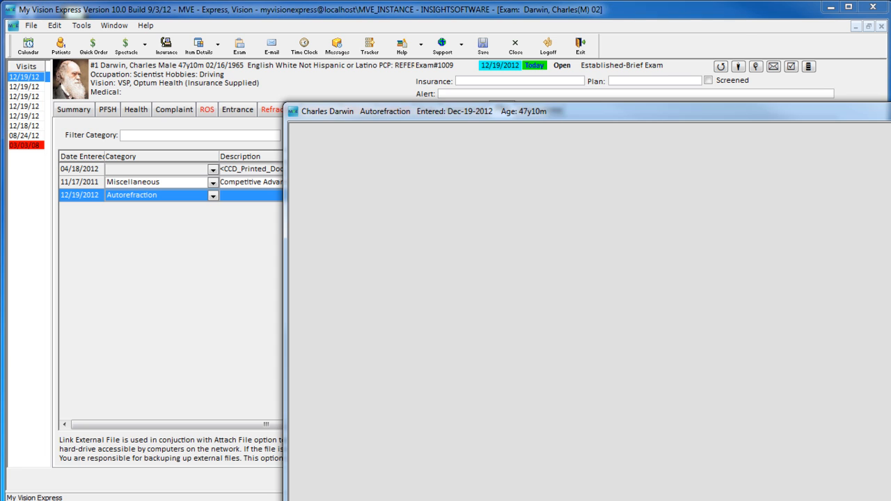
drag(839, 166, 656, 23)
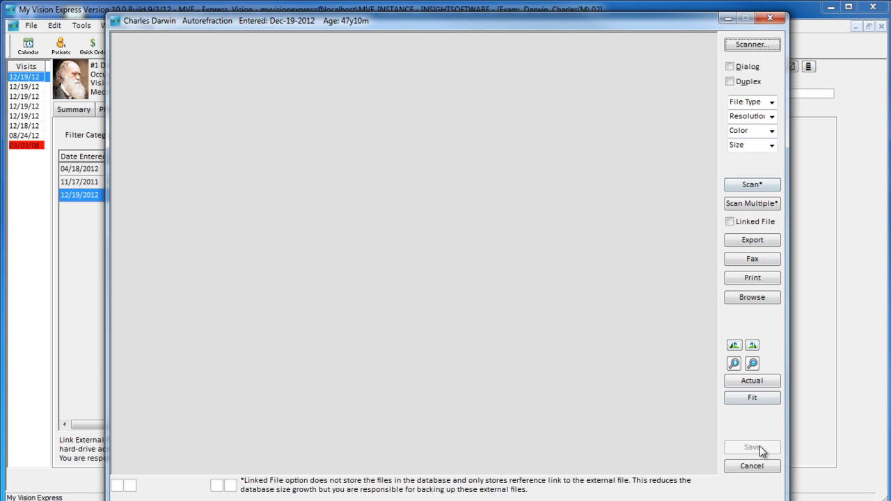
click(781, 20)
Step: View the exam's interactions and the modification form of the first interaction
click(537, 110)
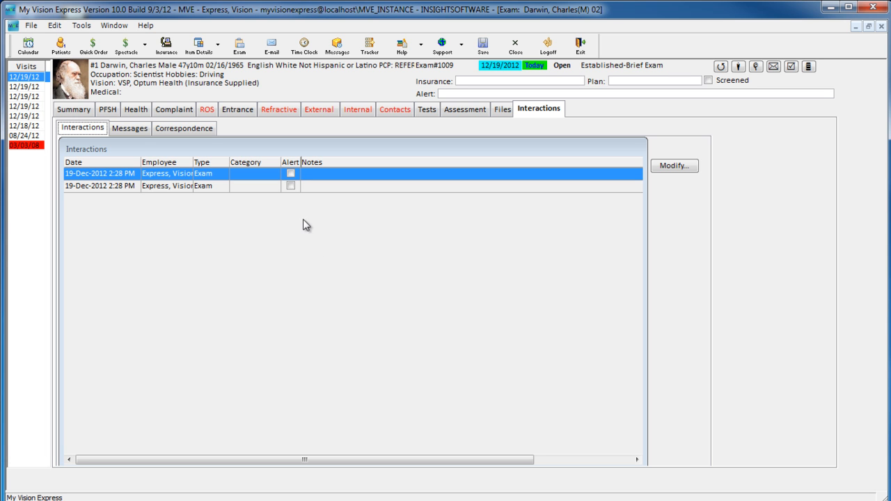
double_click(318, 177)
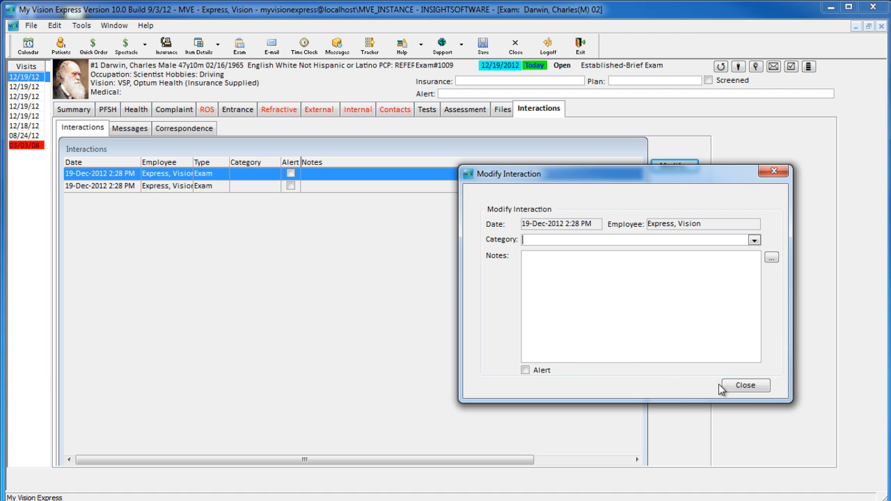
click(743, 388)
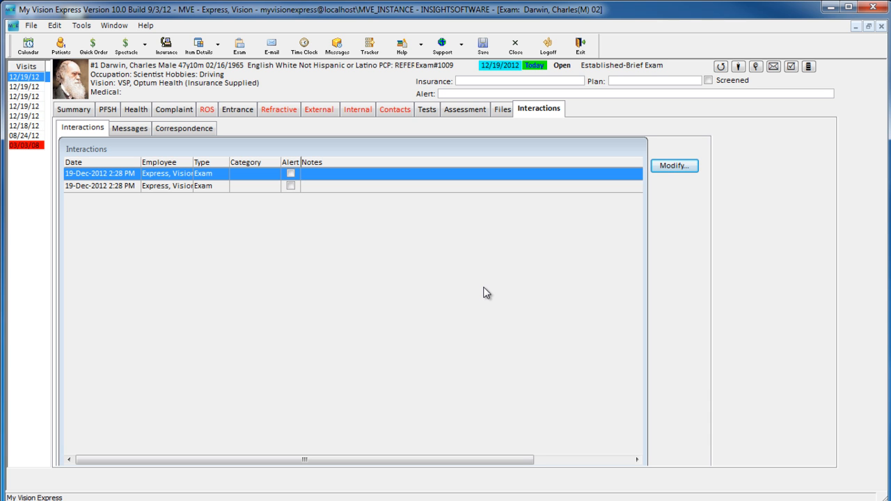
Step: Start a message for the exam addressed to Vision Express and Billing, and view the available status and priority options
click(137, 128)
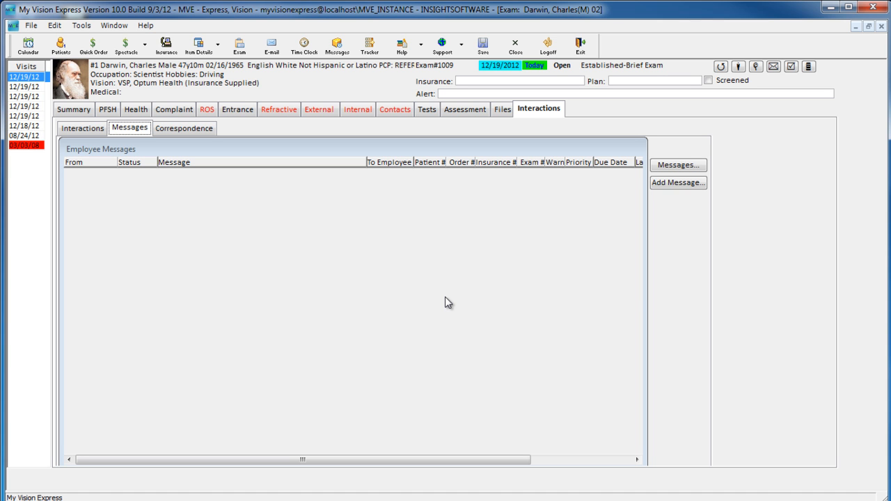
click(679, 183)
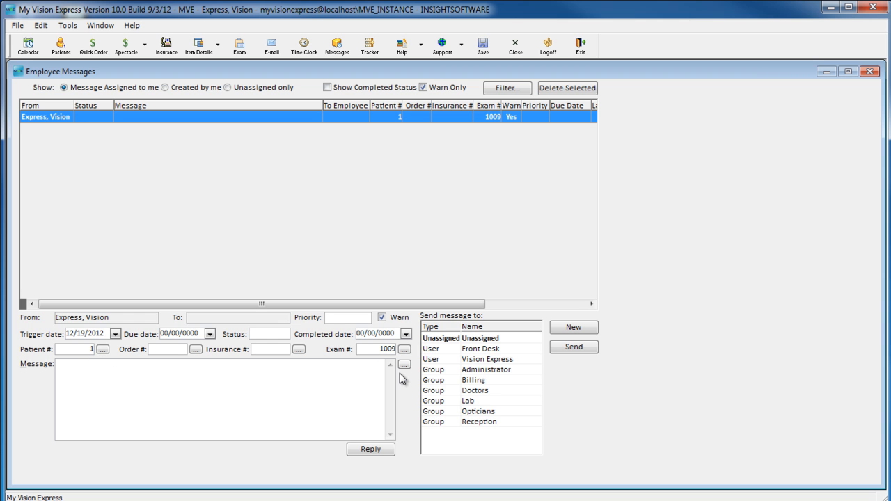
click(475, 360)
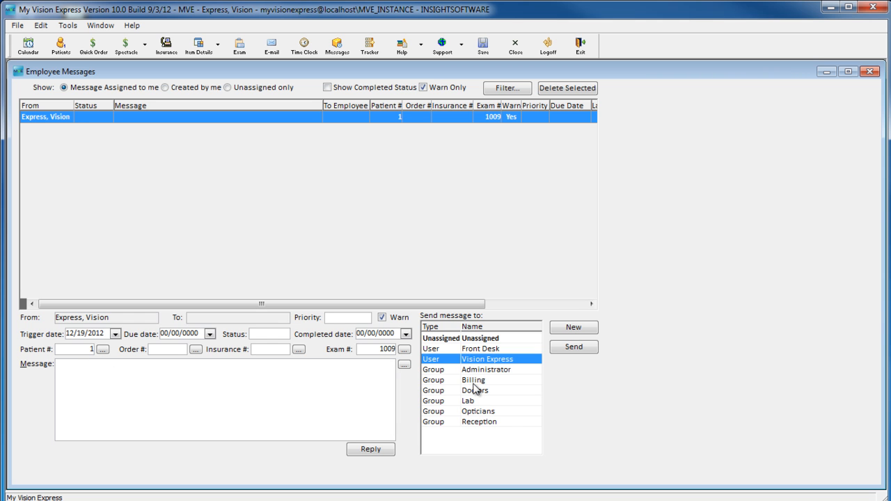
ctrl+click(475, 382)
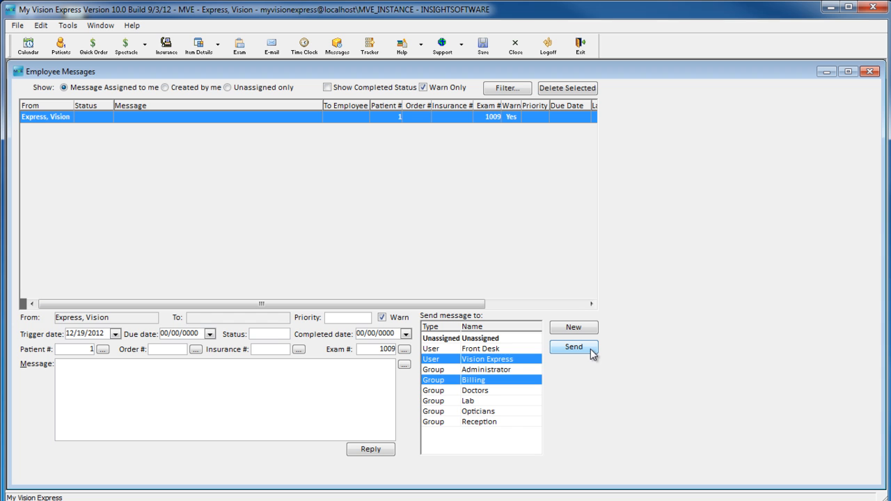
click(284, 335)
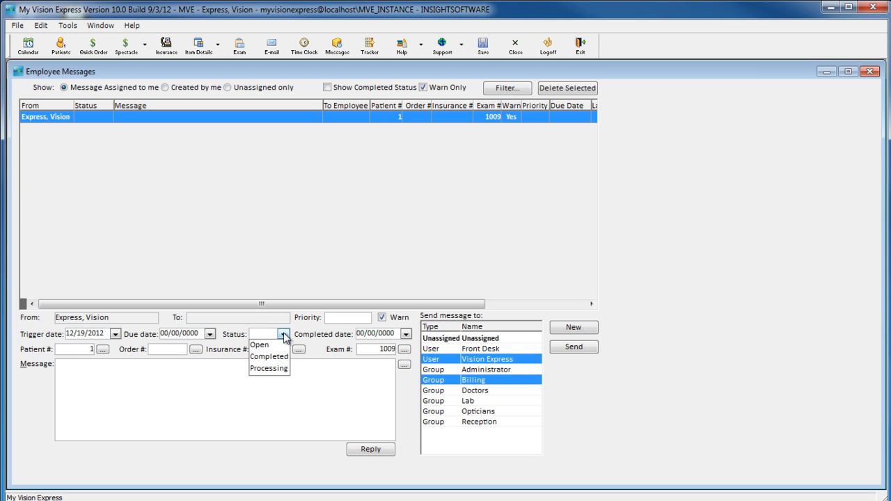
click(349, 385)
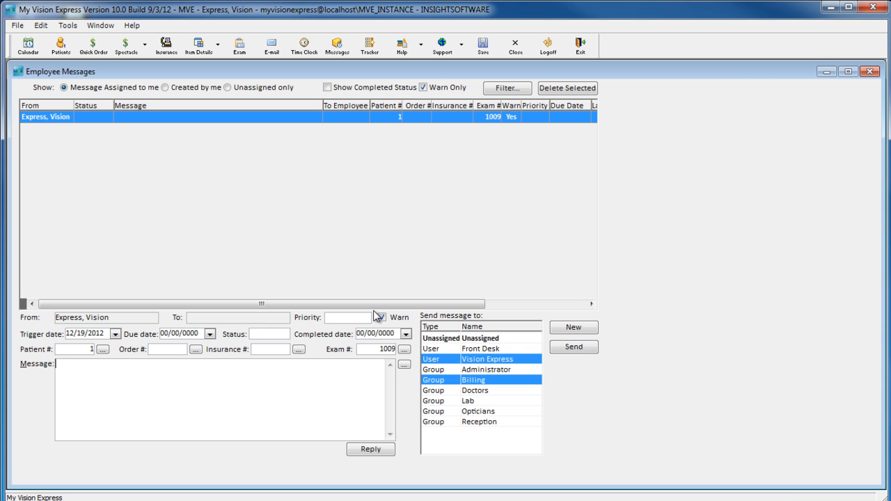
click(365, 319)
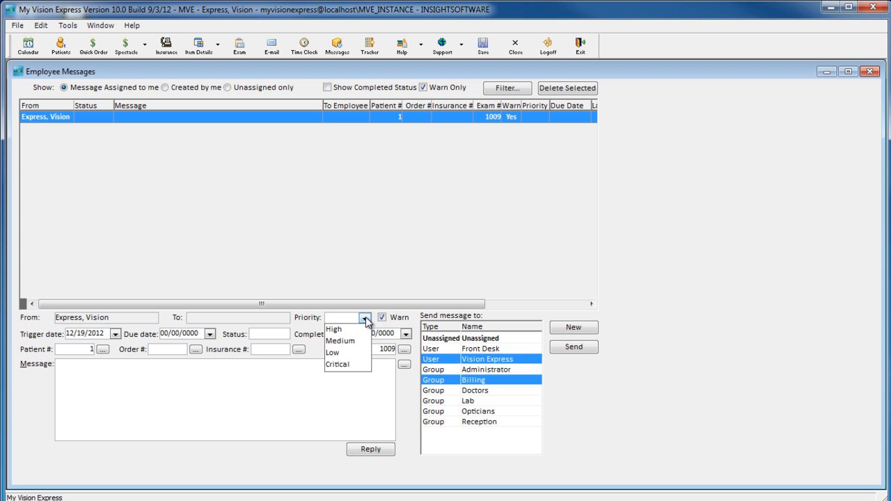
click(313, 402)
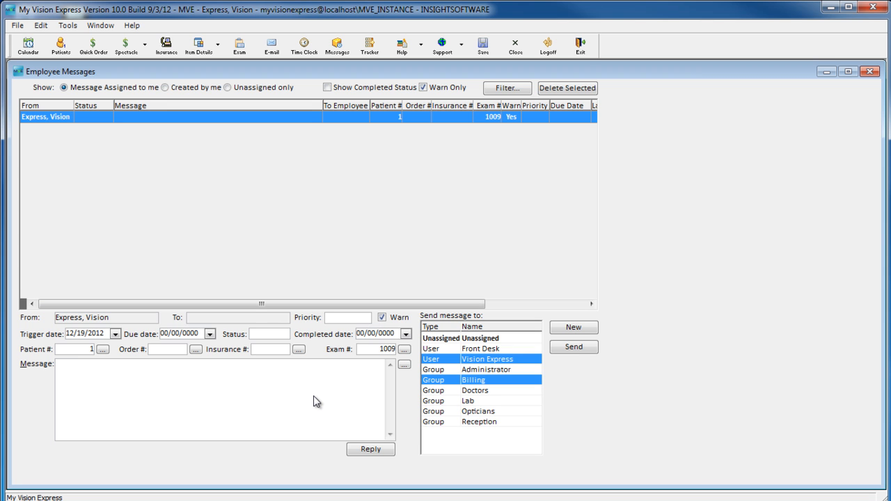
Step: View the created, assigned and unassigned employee message lists, and close the messages without sending the draft
click(165, 88)
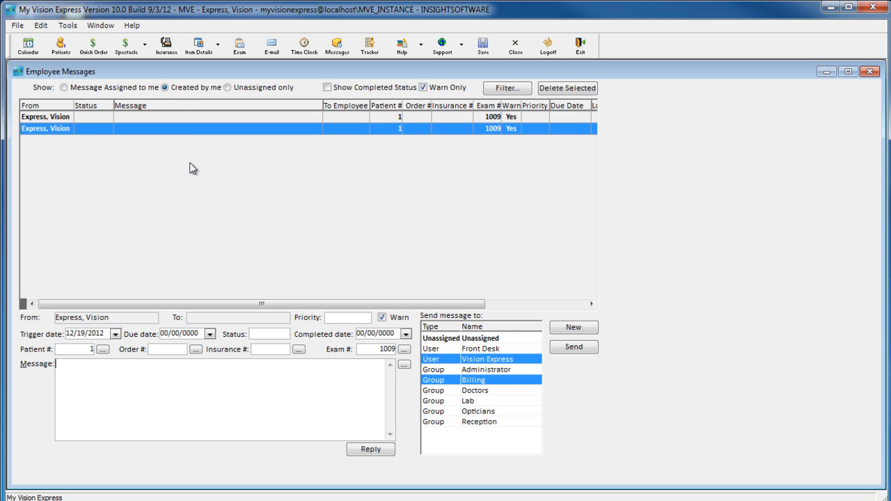
click(88, 91)
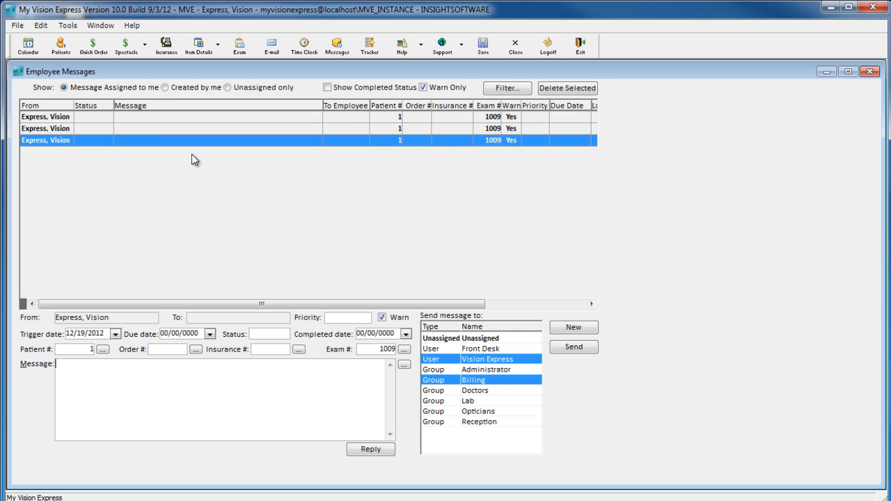
click(230, 89)
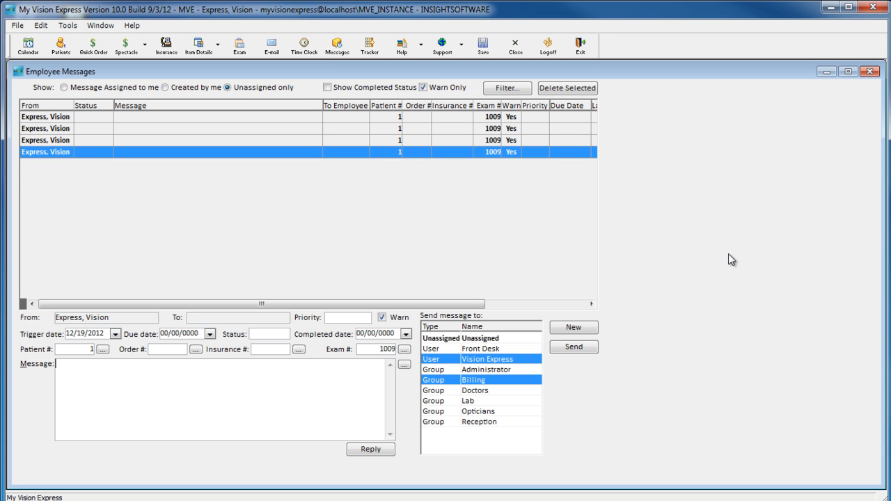
click(870, 72)
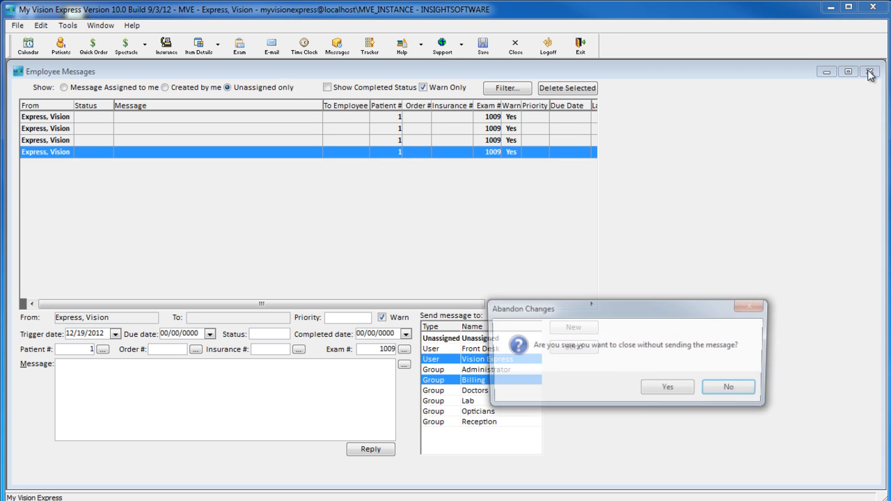
click(687, 391)
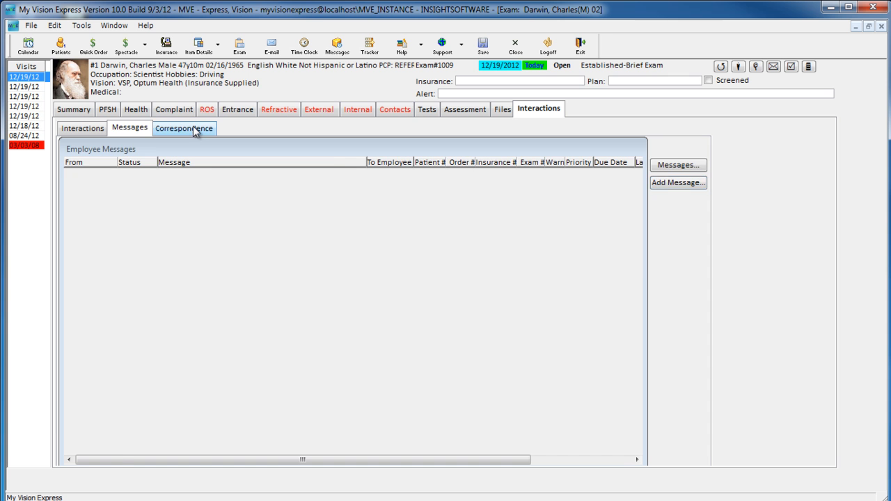
Step: View the printed correspondence history in the exam's interactions
click(183, 128)
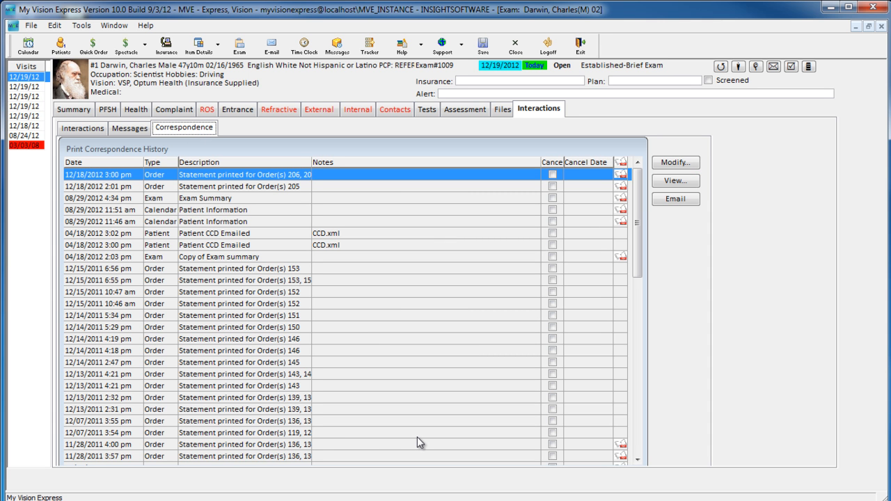
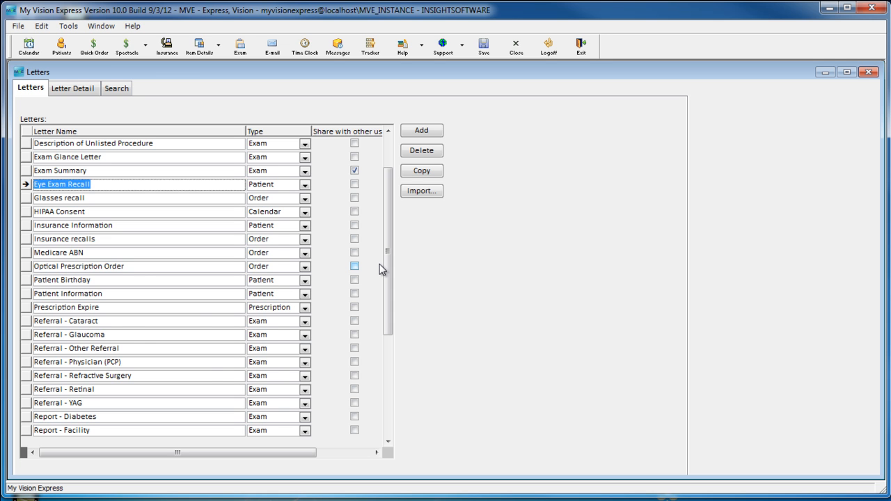
Step: Select the Referral - Cataract letter and view the letter types available for it
click(107, 321)
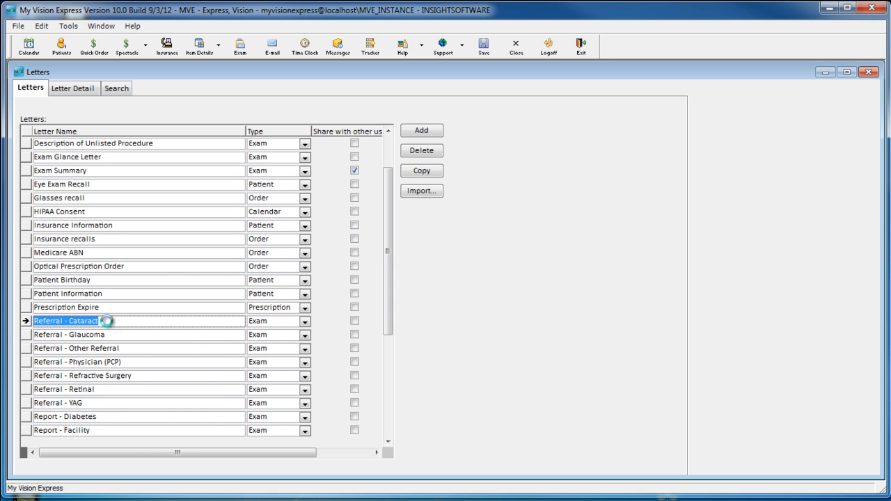
click(305, 321)
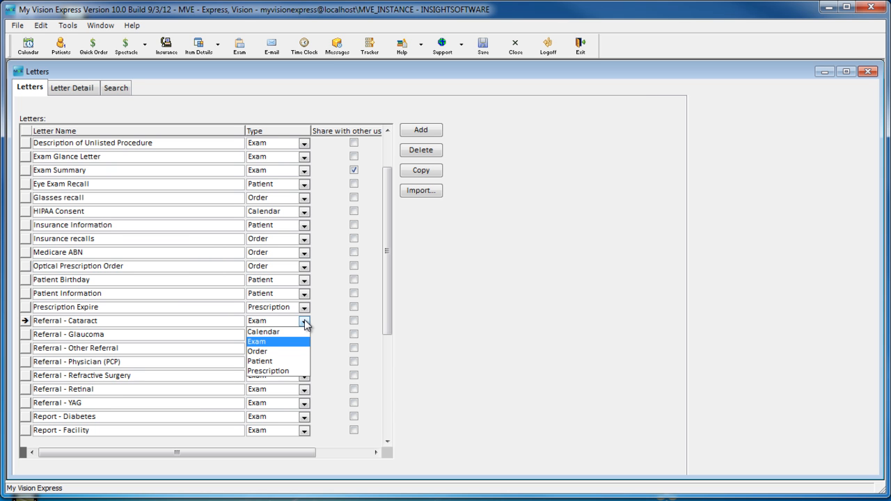
click(304, 321)
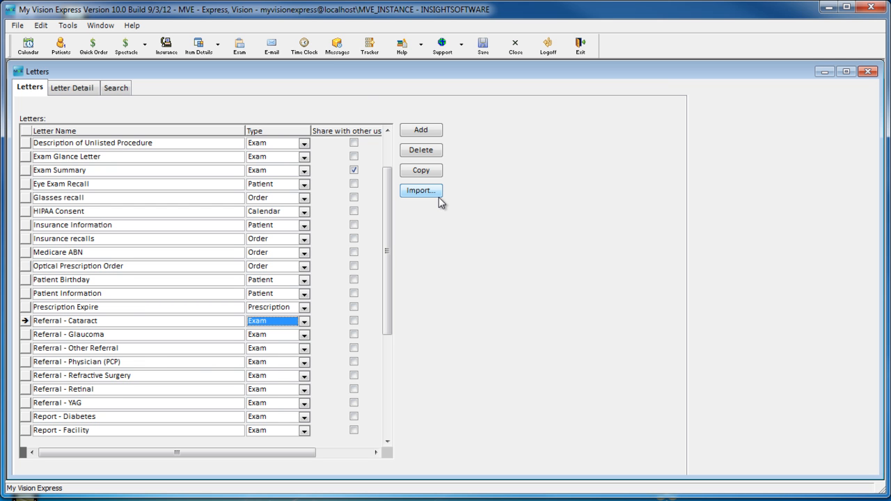
Step: Open the Referral - Cataract letter's detail and view its text and the list of available merge fields
click(73, 86)
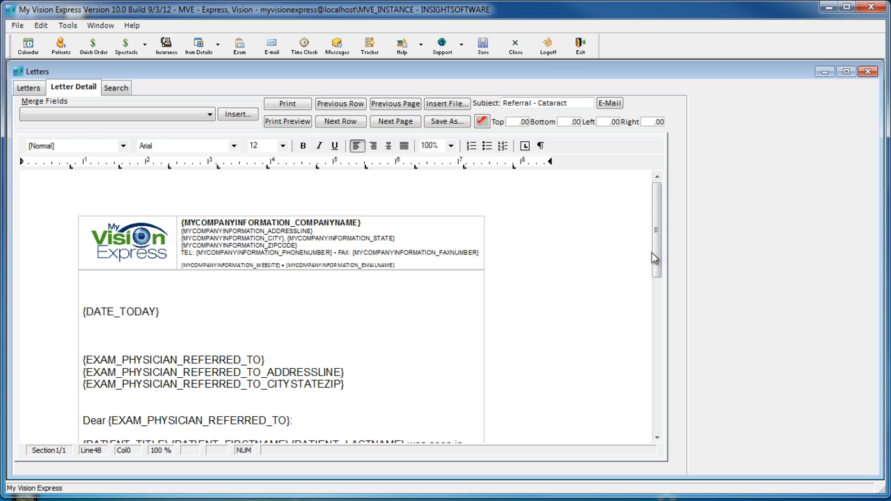
drag(657, 255, 657, 270)
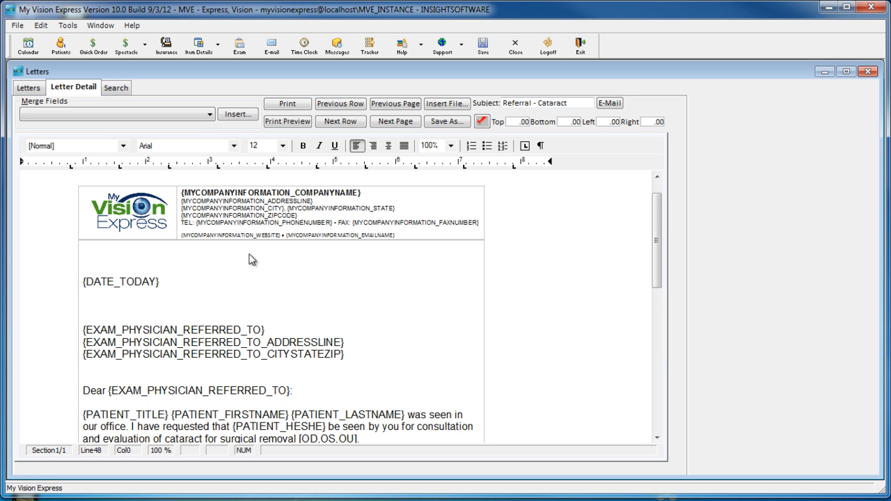
click(211, 115)
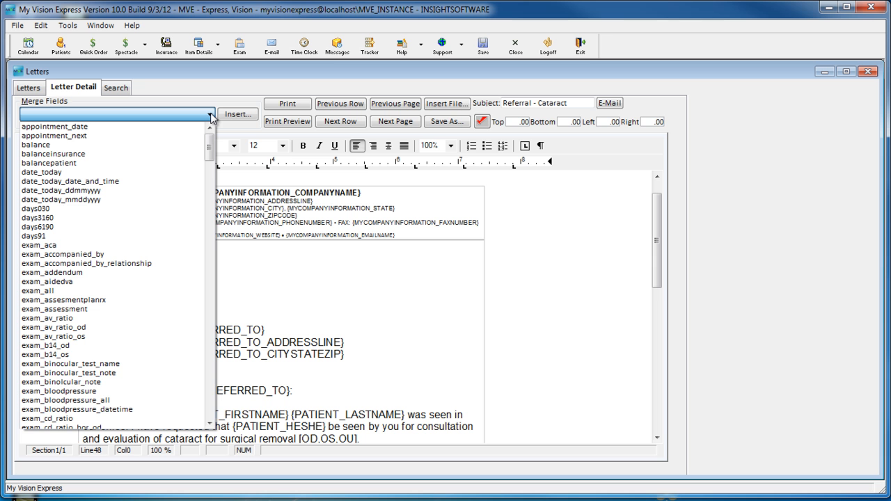
click(391, 282)
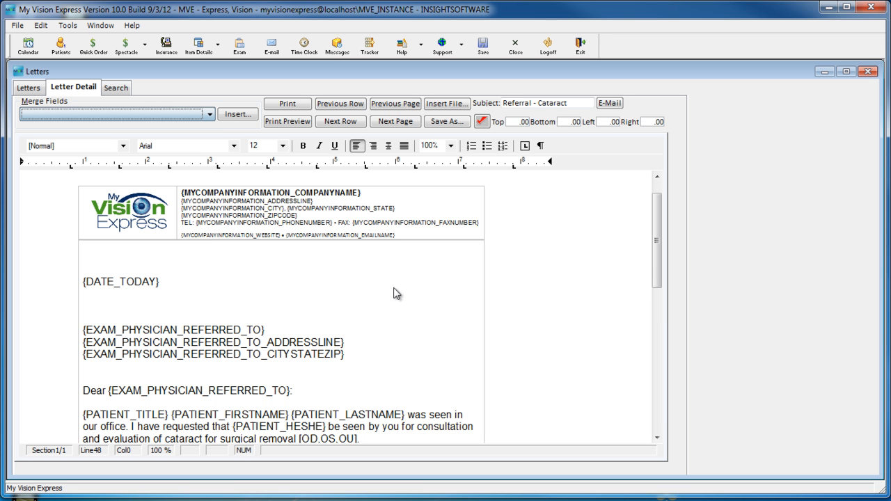
drag(652, 271, 646, 334)
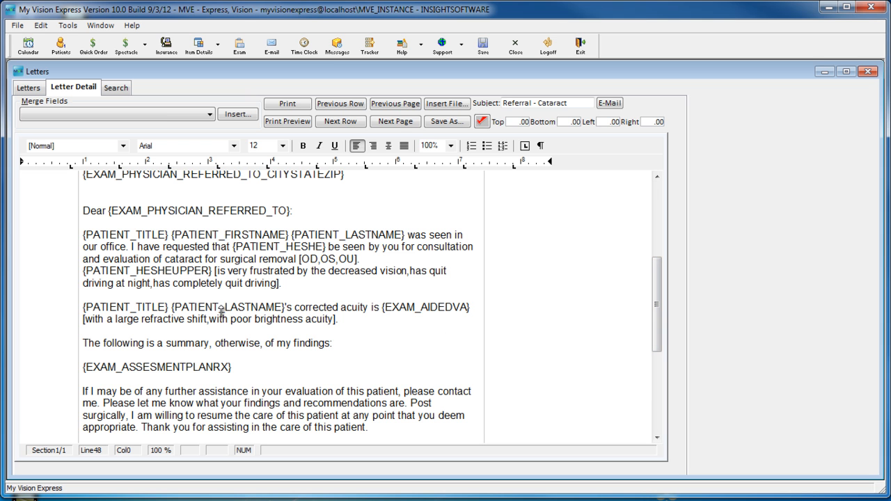
Step: Examine the bracketed choices for the eye and for the patient's driving difficulties in the Referral - Cataract letter
drag(359, 263, 299, 270)
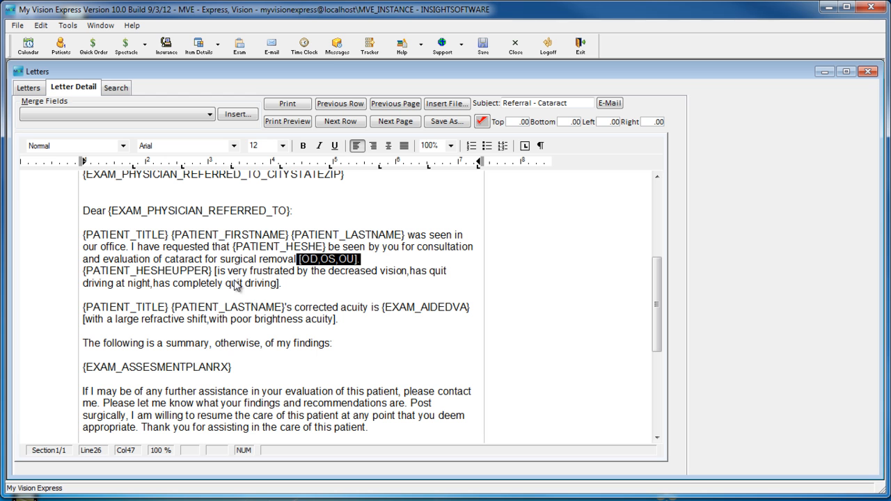
drag(215, 272, 283, 288)
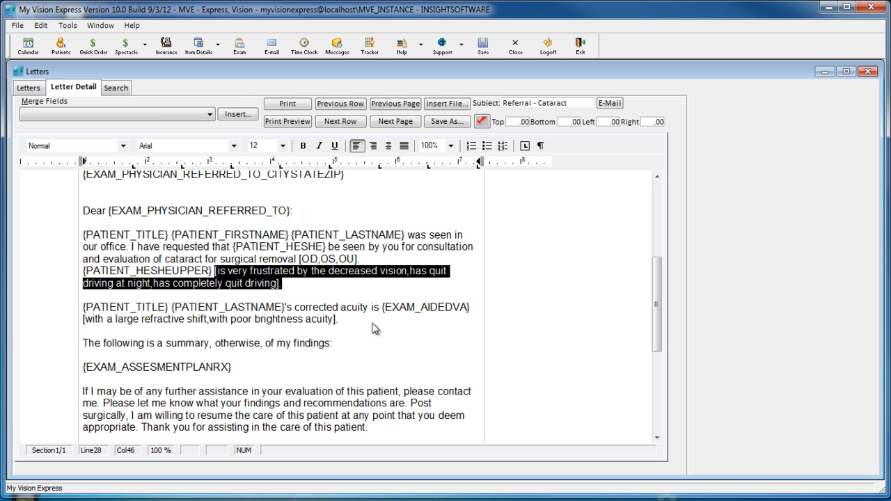
click(387, 368)
scroll(387, 368, down, 3)
scroll(386, 368, up, 6)
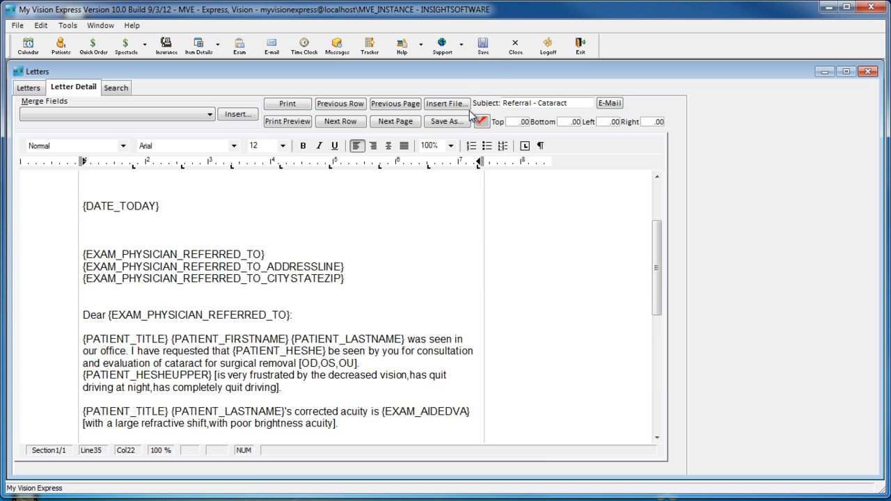
Step: Save the letter template and reopen the first Brief Exam listed in the exam search
click(484, 45)
click(238, 47)
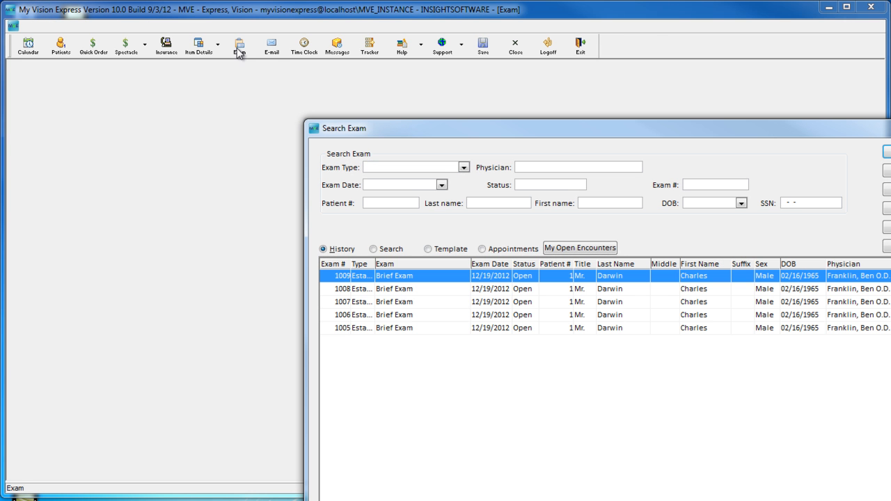
drag(479, 128, 384, 64)
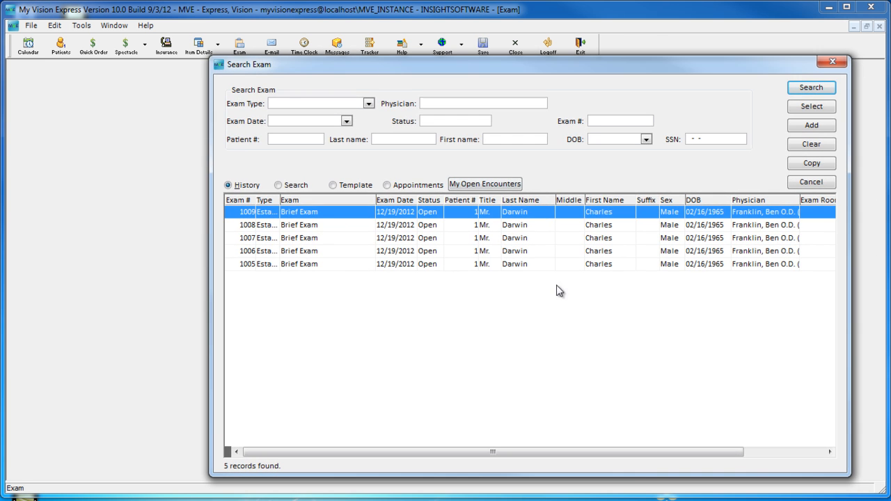
double_click(535, 211)
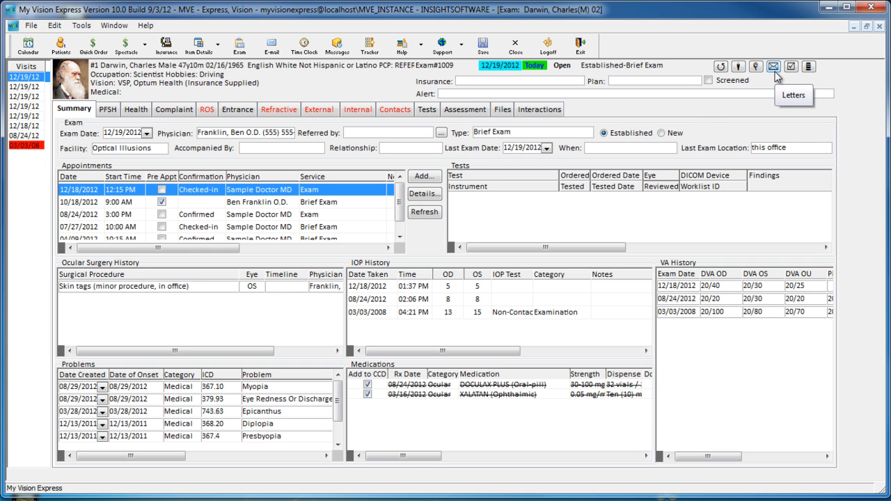
Step: Open the exam's letters and generate a preview of the Referral - Cataract letter
click(774, 70)
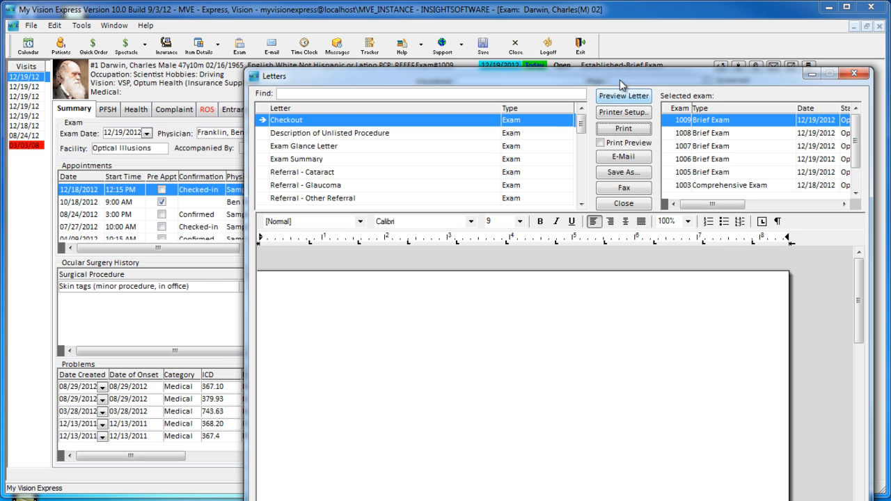
drag(615, 73, 604, 42)
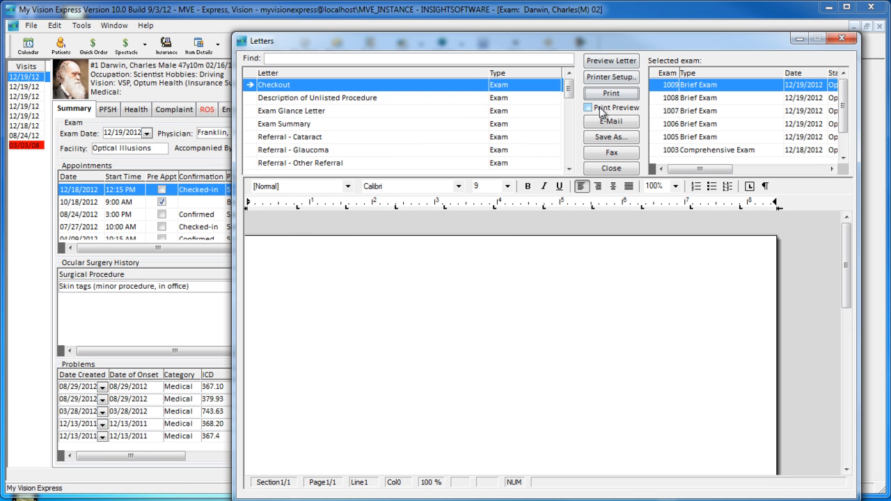
click(321, 139)
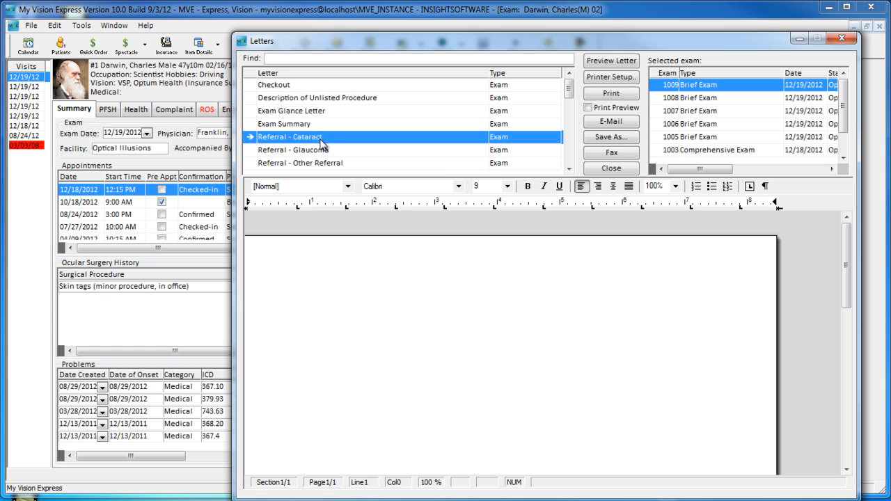
click(612, 61)
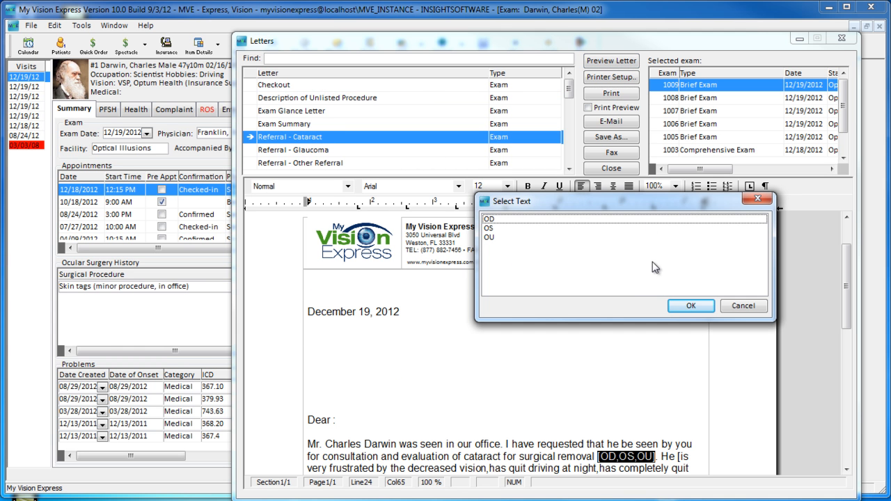
Step: Fill the referral letter's text choices with OD and "has quit driving at night", and accept the remaining choice
click(509, 221)
click(690, 308)
click(552, 228)
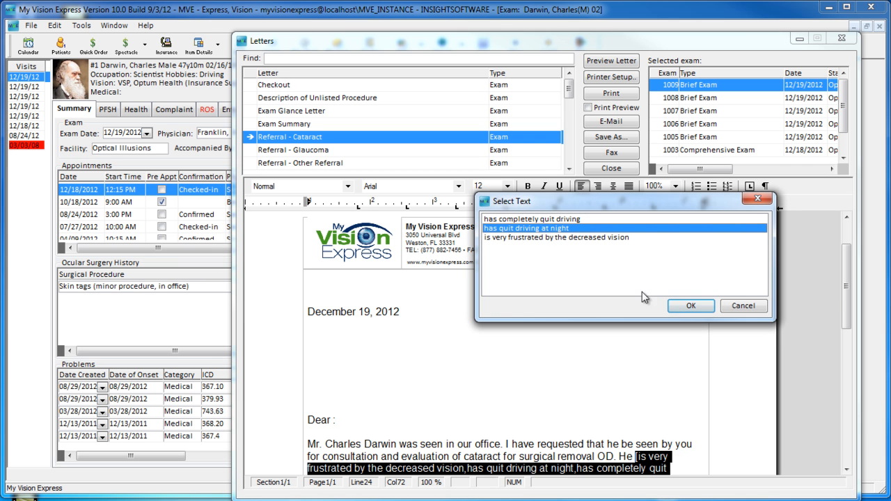
click(689, 308)
click(693, 305)
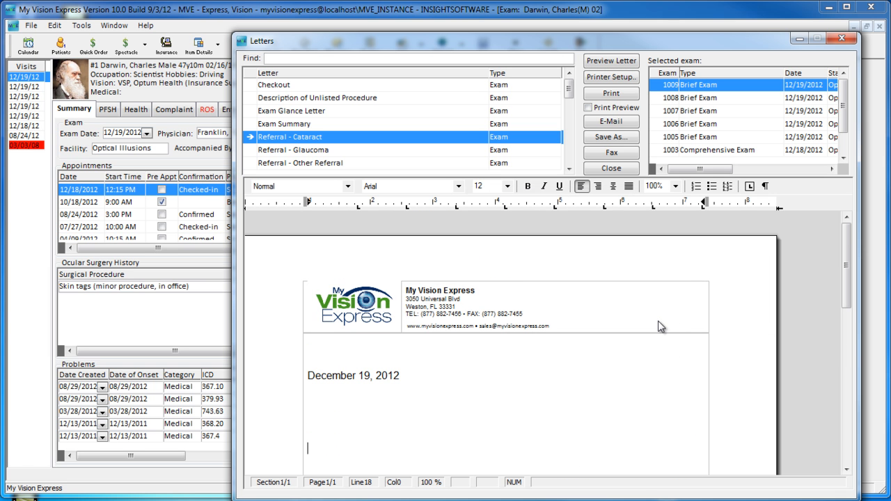
Step: Review the eye, driving and visual acuity text in the generated cataract referral letter, and close the letters window
scroll(659, 321, down, 5)
scroll(659, 328, down, 1)
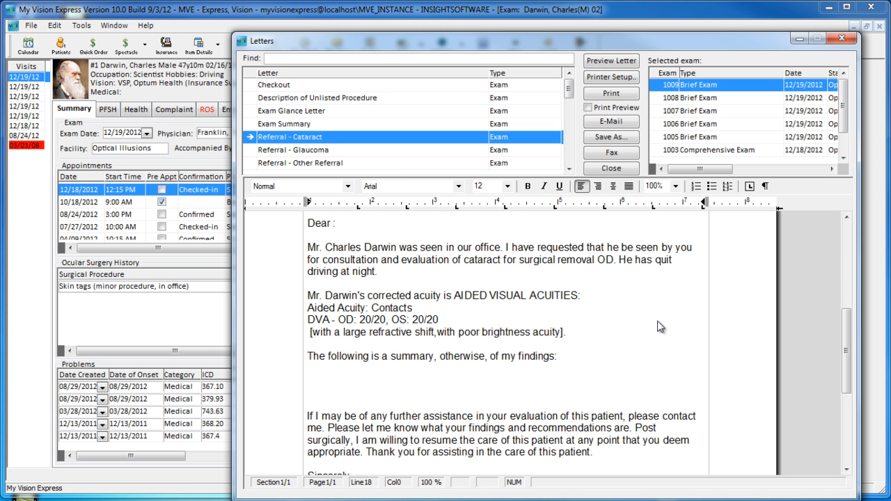
drag(597, 262, 617, 254)
double_click(608, 260)
drag(656, 265, 679, 275)
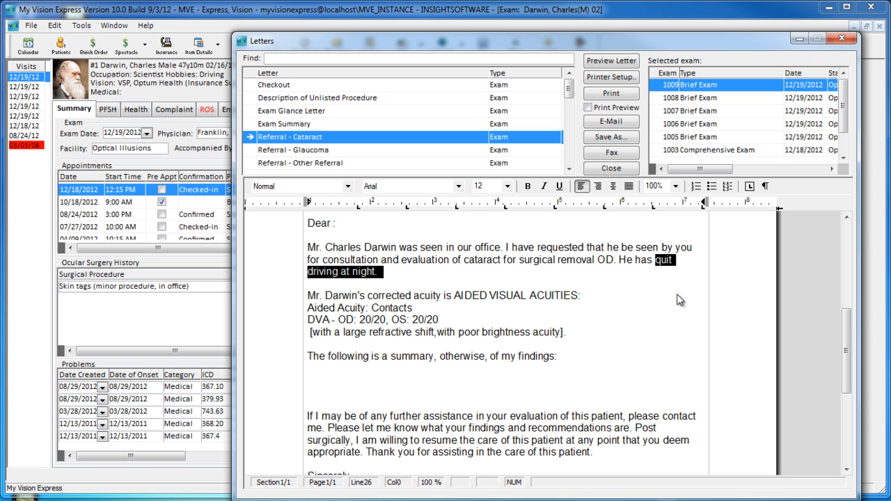
click(680, 299)
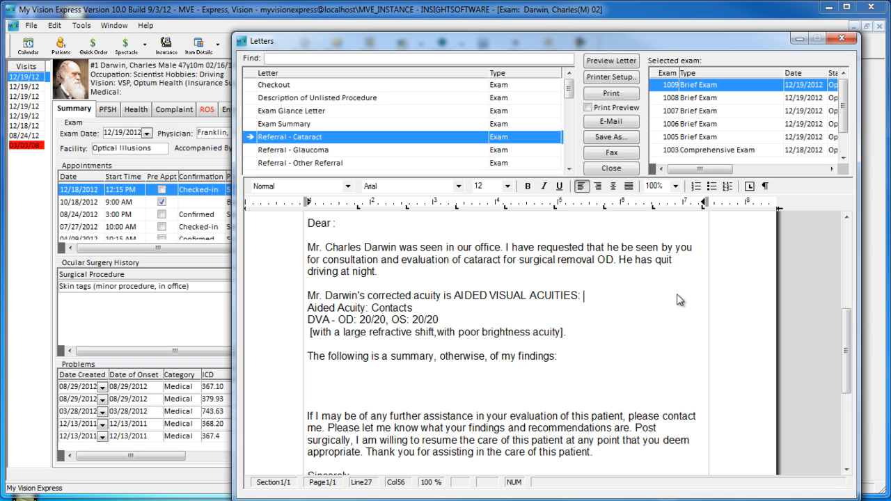
click(841, 40)
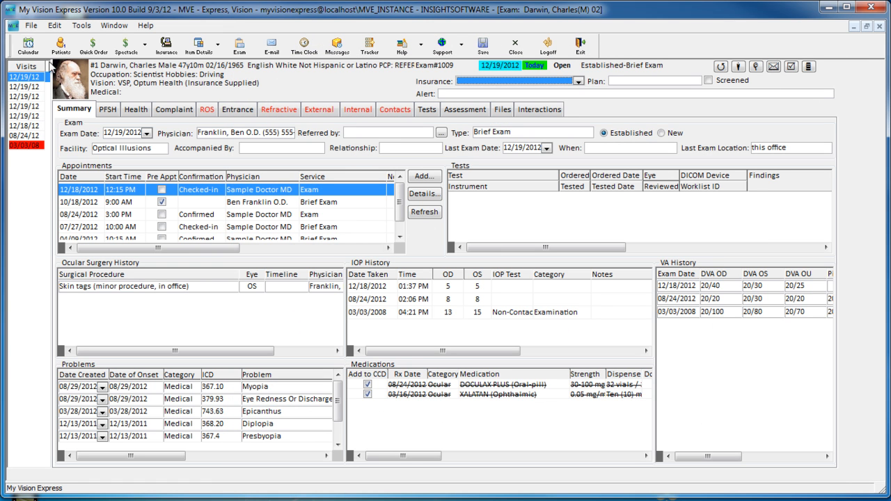
Step: Open the letter templates and examine the exam search criteria available for the Referral - Cataract letter
click(32, 25)
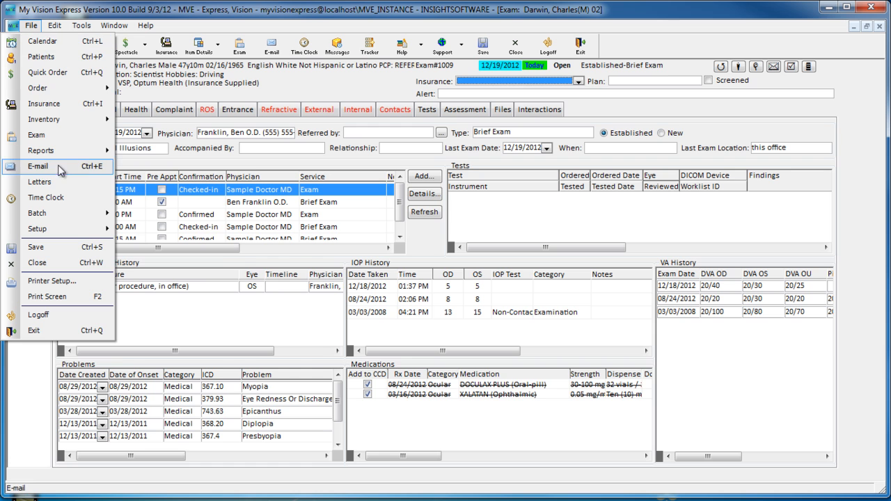
click(64, 182)
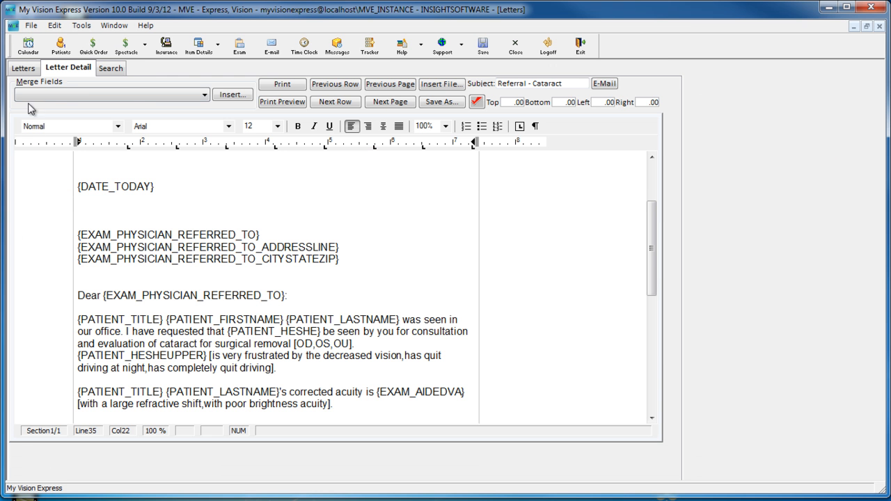
click(120, 74)
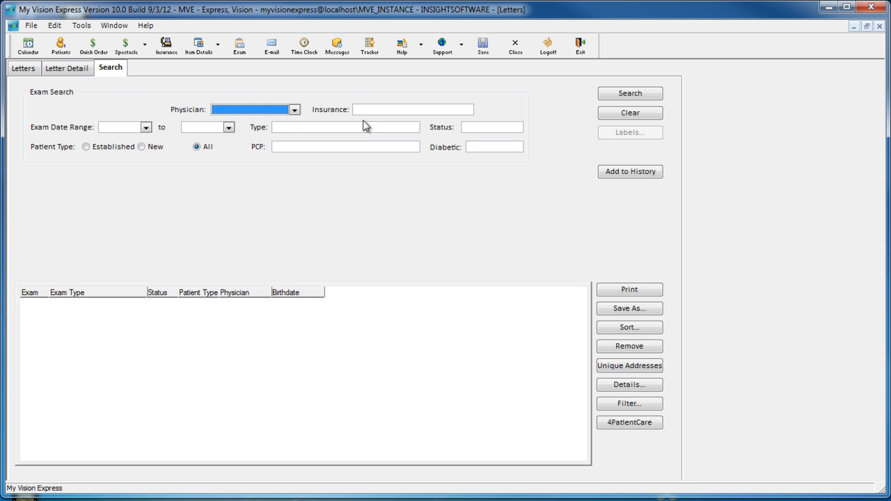
Step: Select the Eye Exam Recall letter and examine its patient search criteria and template text
click(27, 70)
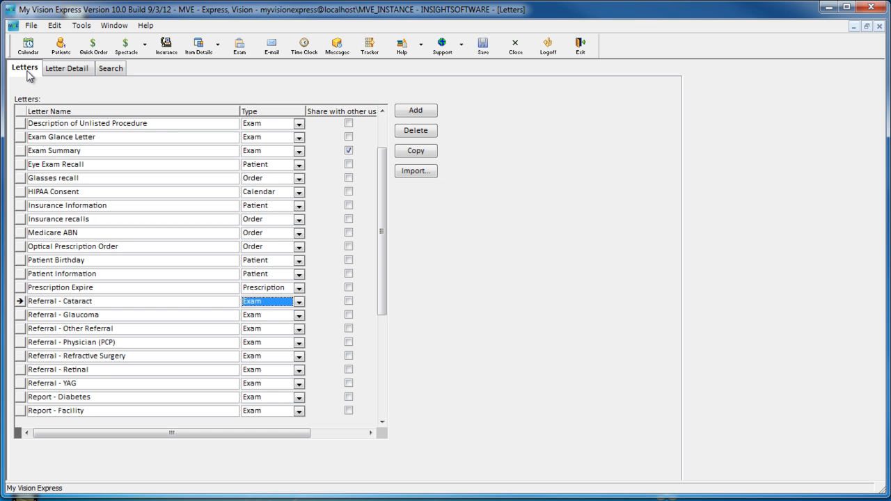
click(60, 166)
click(110, 69)
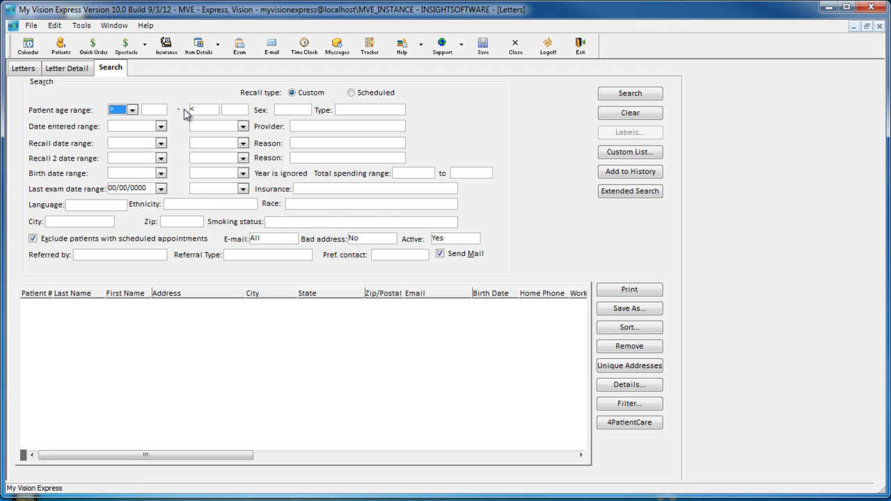
click(69, 69)
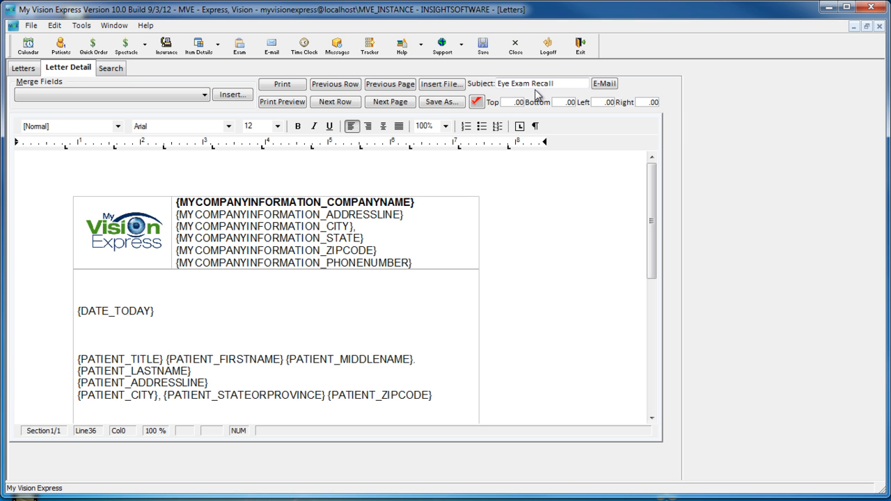
click(112, 68)
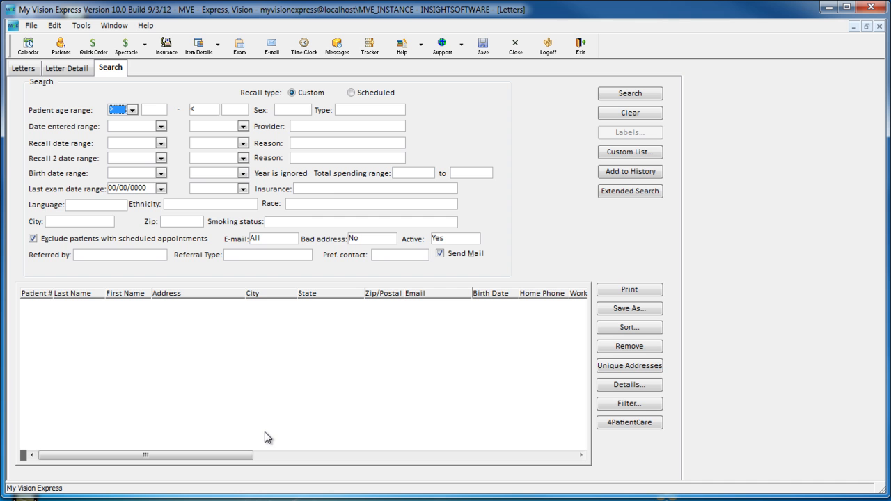
click(67, 68)
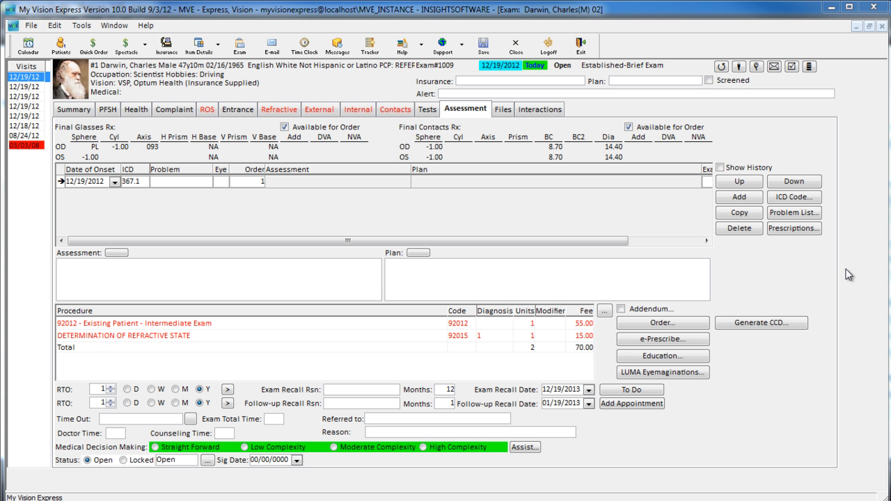
Step: Open the Exam Coder for the exam and compare the code requirements for new and established patients
click(792, 67)
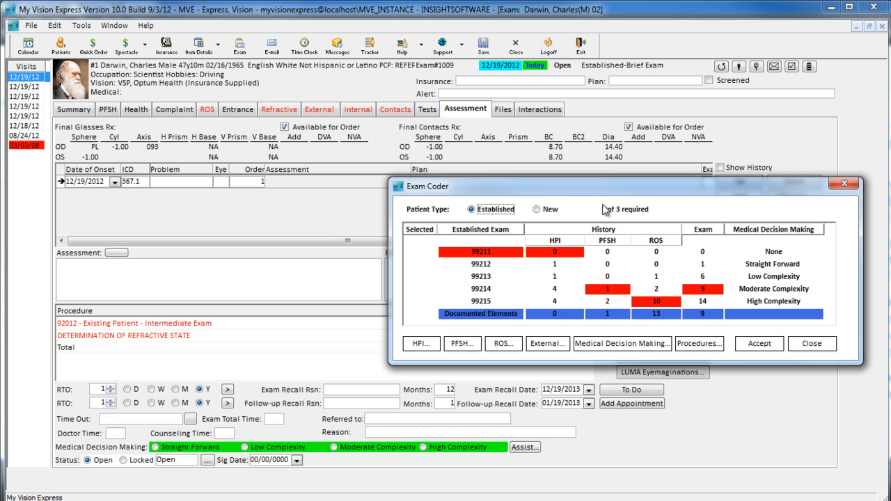
click(550, 210)
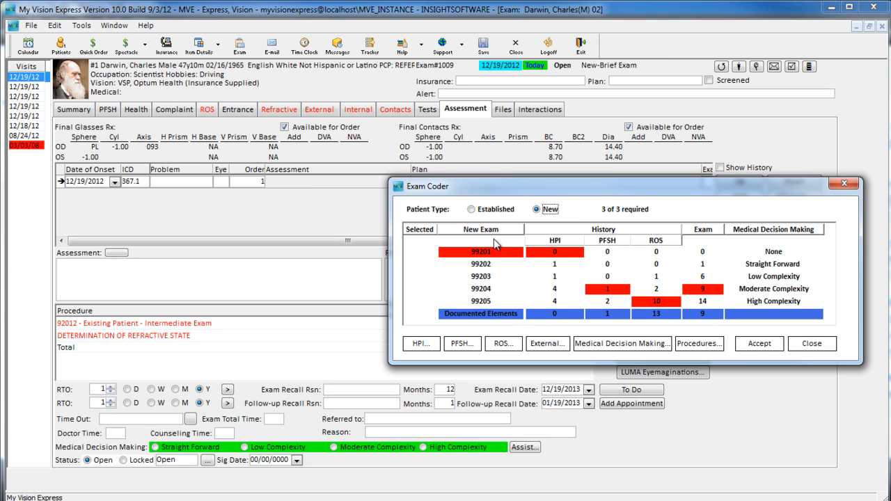
click(472, 211)
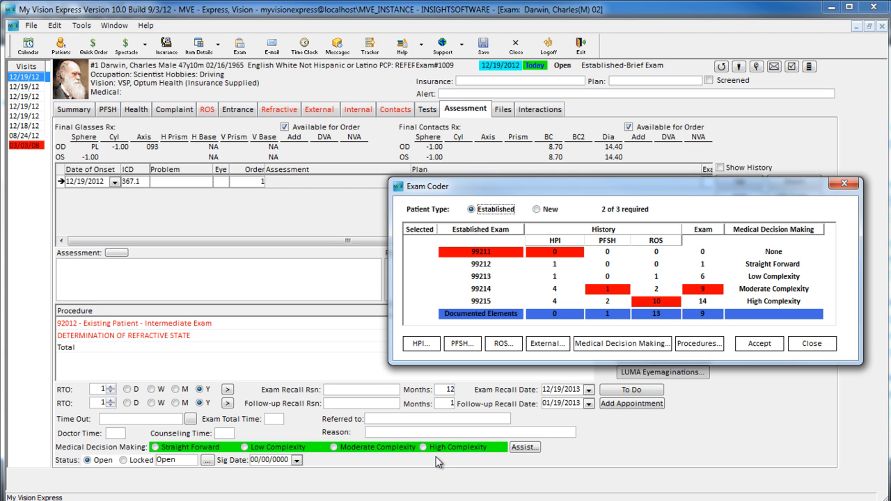
Step: View the exam's complaint and HPI entries from the Exam Coder and close them
click(421, 343)
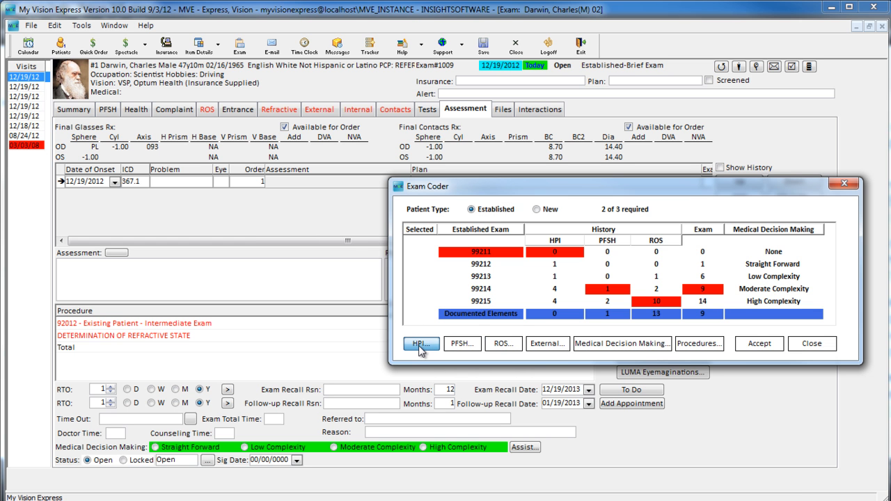
drag(548, 129, 447, 55)
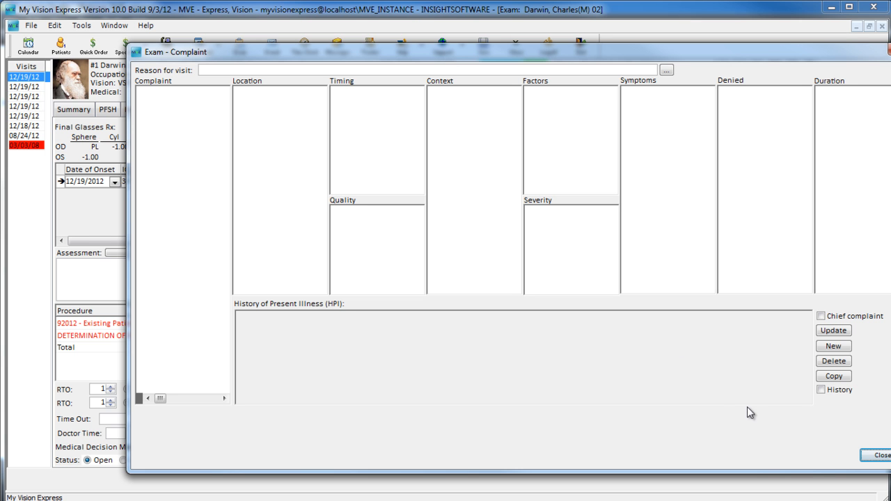
drag(838, 46, 796, 41)
click(836, 451)
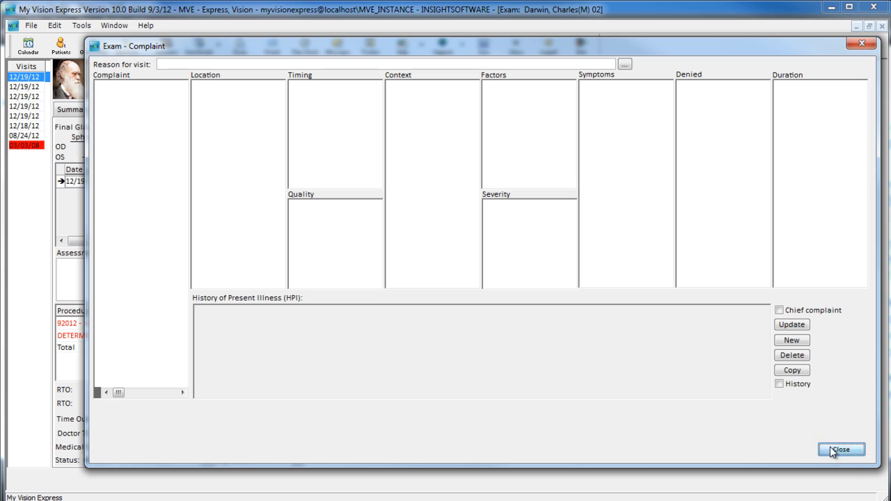
Step: Set both Drugs and Alcohol to Denies in the exam's PFSH social history, opened from the Exam Coder
click(460, 344)
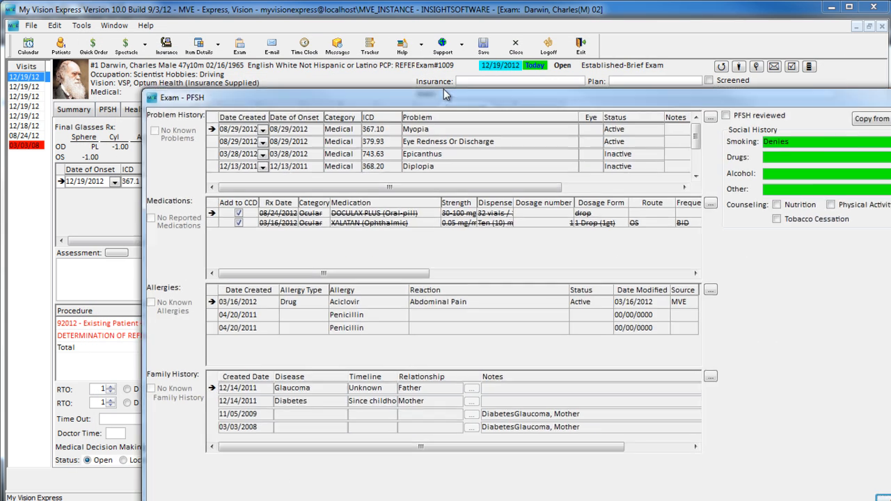
drag(444, 88, 400, 64)
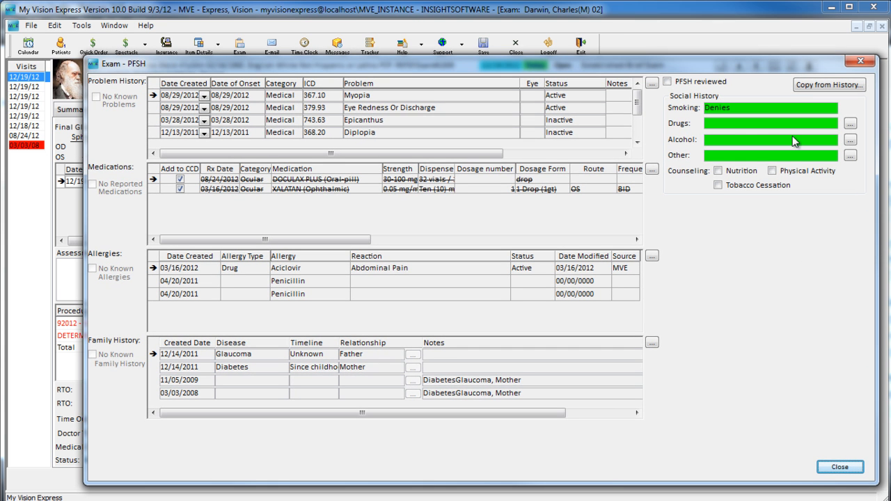
click(829, 122)
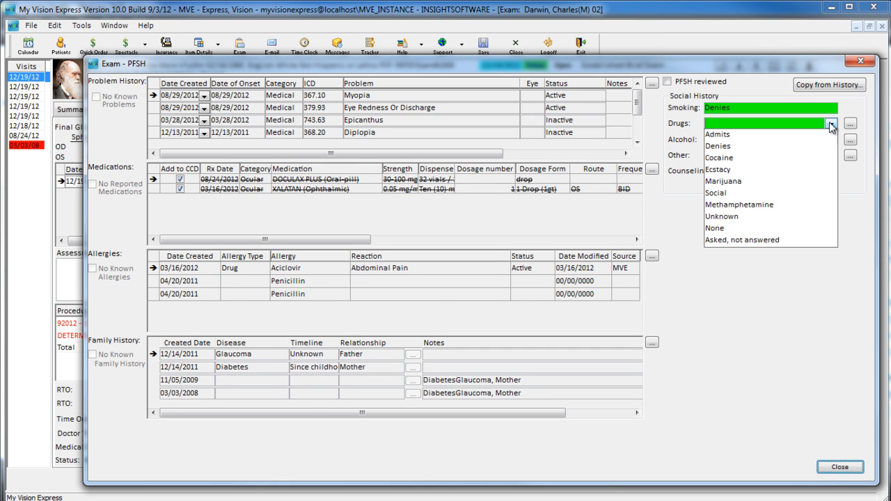
click(769, 145)
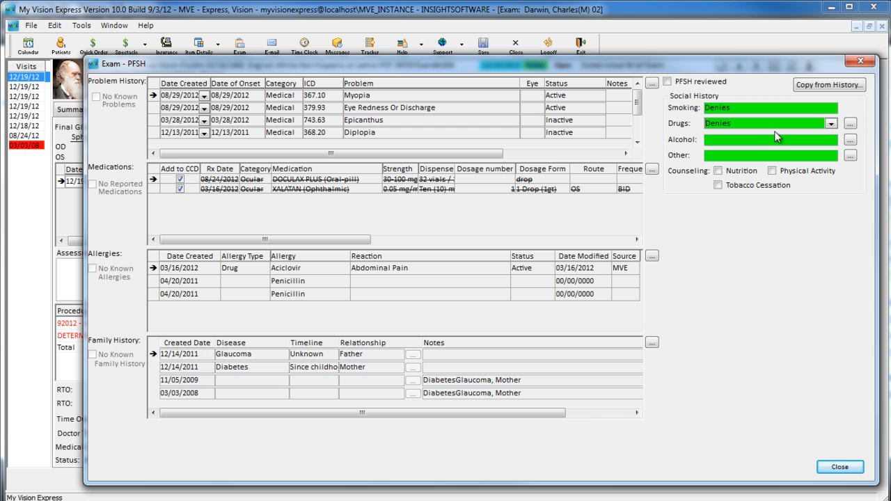
click(831, 140)
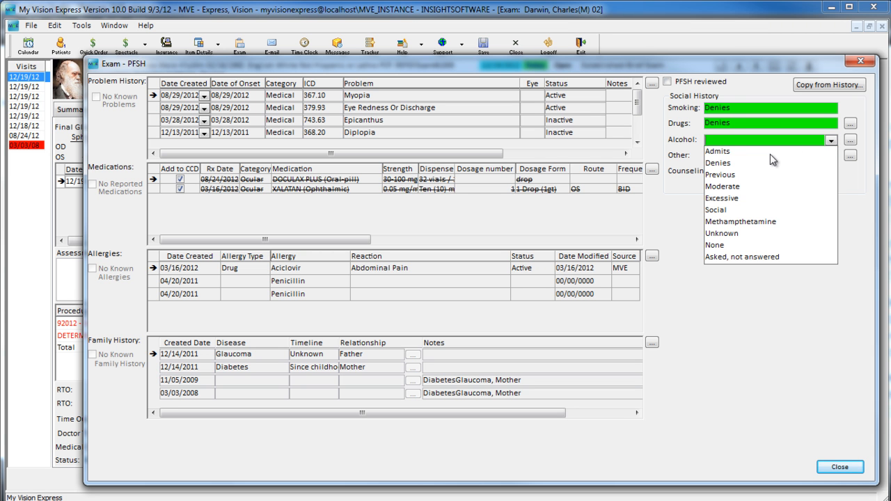
click(758, 164)
click(825, 467)
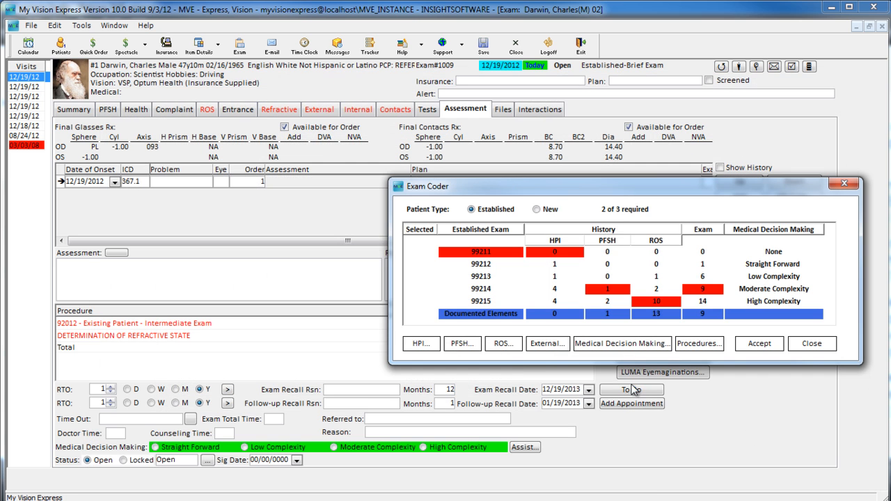
Step: Clear all review of systems entries from the Exam Coder and mark every category Negative again
click(504, 344)
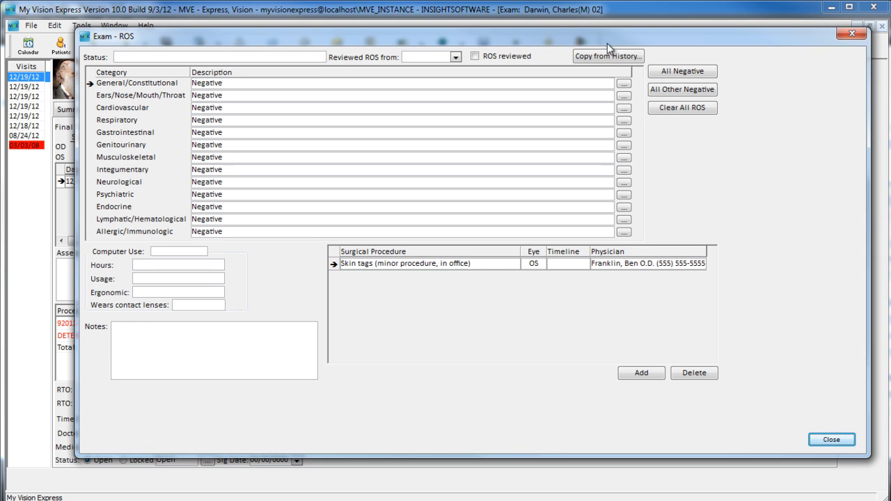
click(681, 107)
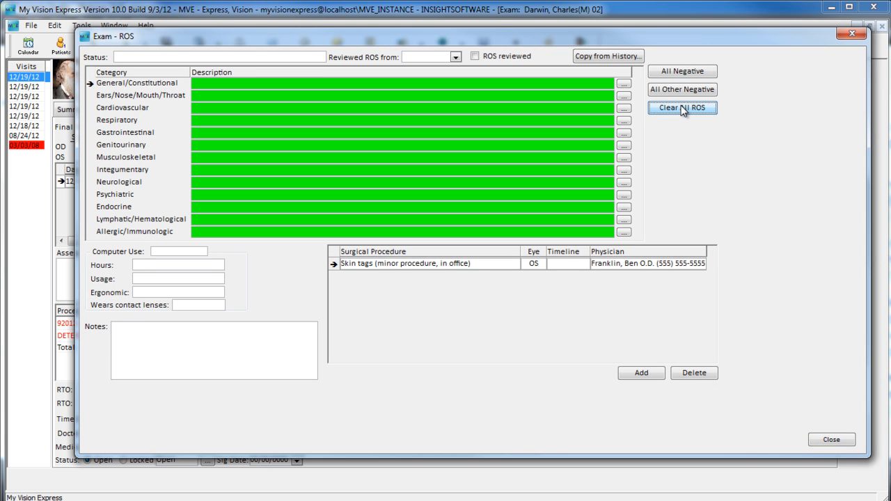
click(679, 71)
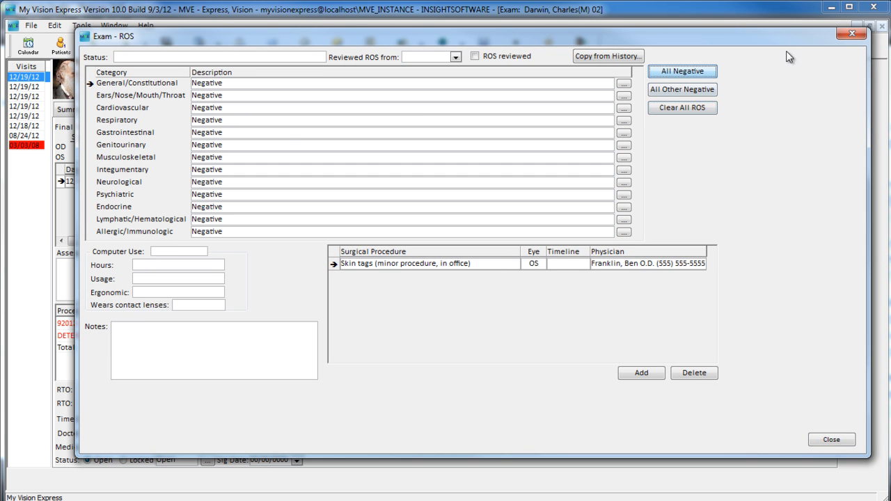
click(851, 35)
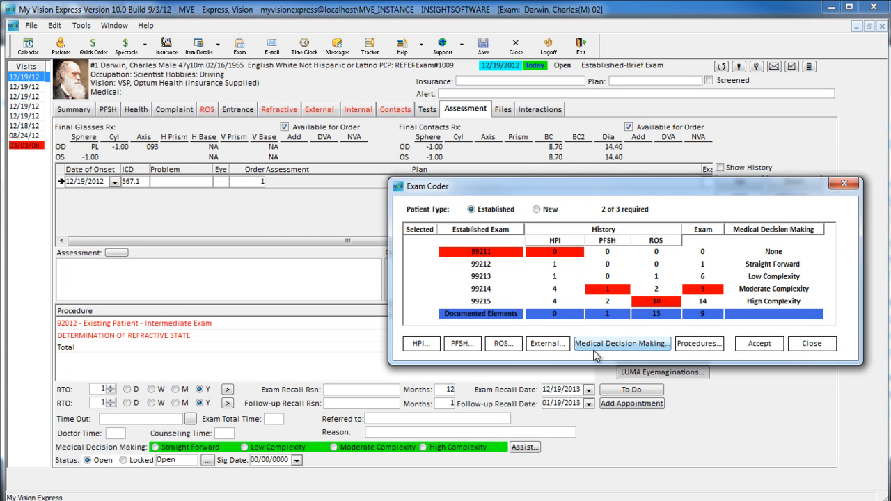
Step: Set the exam's medical decision making level to Straight Forward from the Exam Coder
click(603, 345)
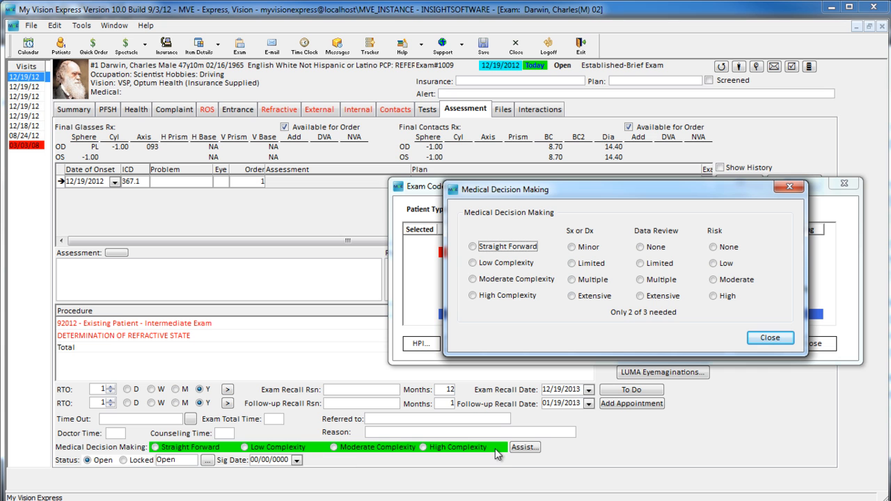
click(473, 280)
click(770, 339)
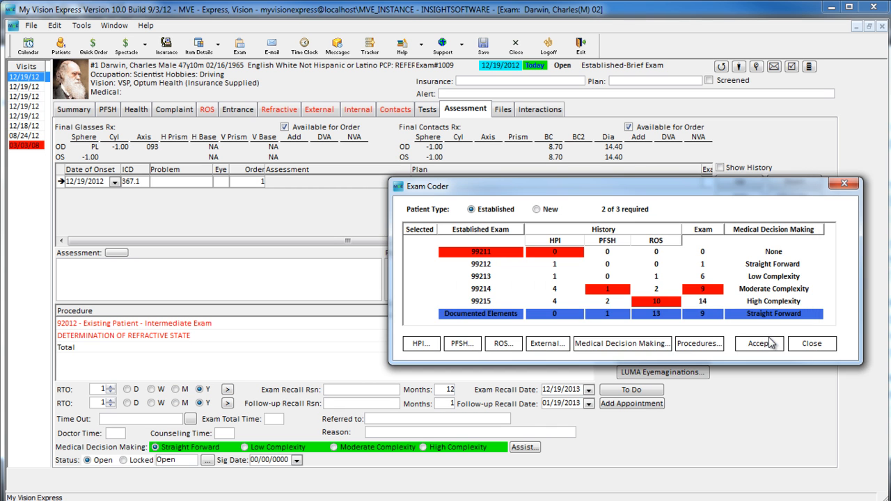
Step: Examine the available procedure codes and modifiers from the Exam Coder, and close the coder without accepting a code
click(713, 344)
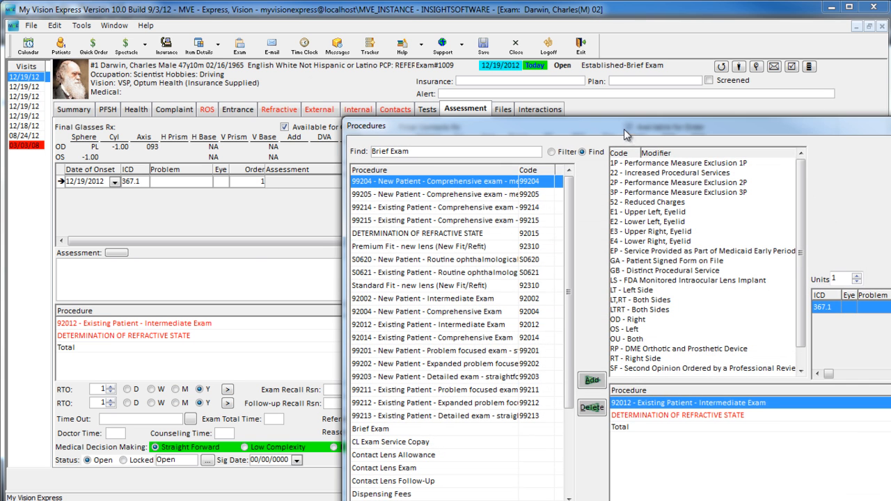
drag(625, 131, 550, 42)
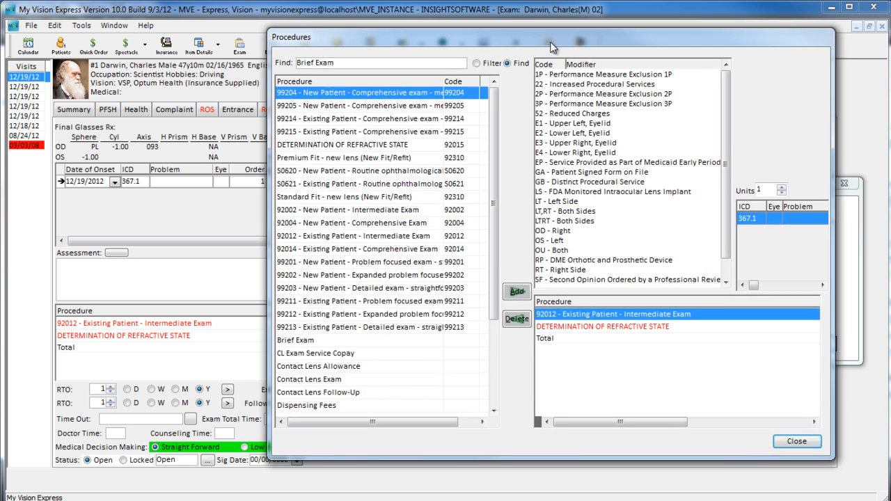
click(792, 439)
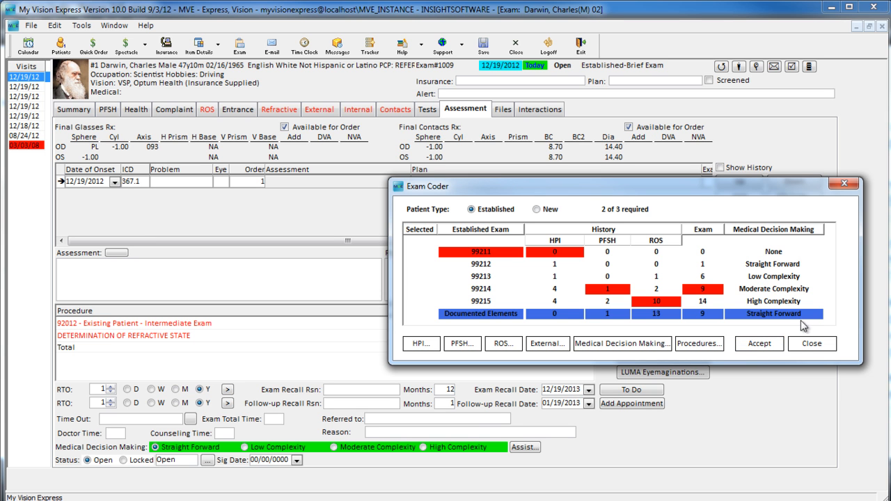
click(812, 344)
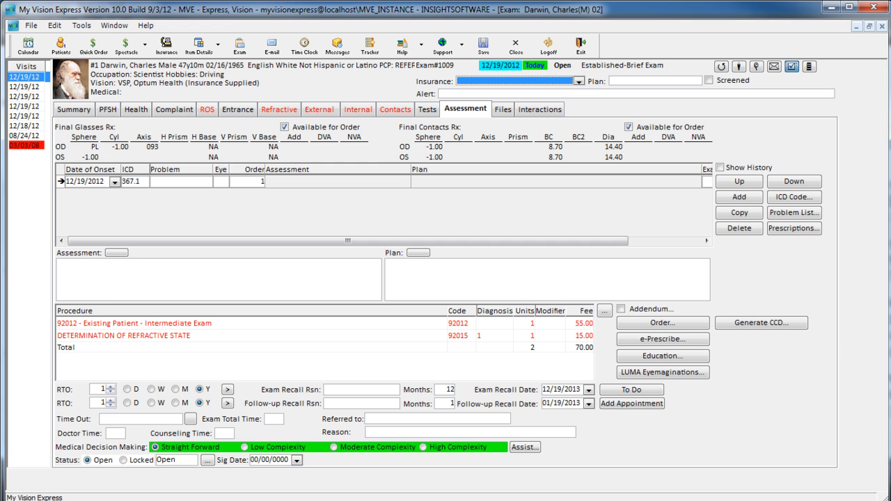